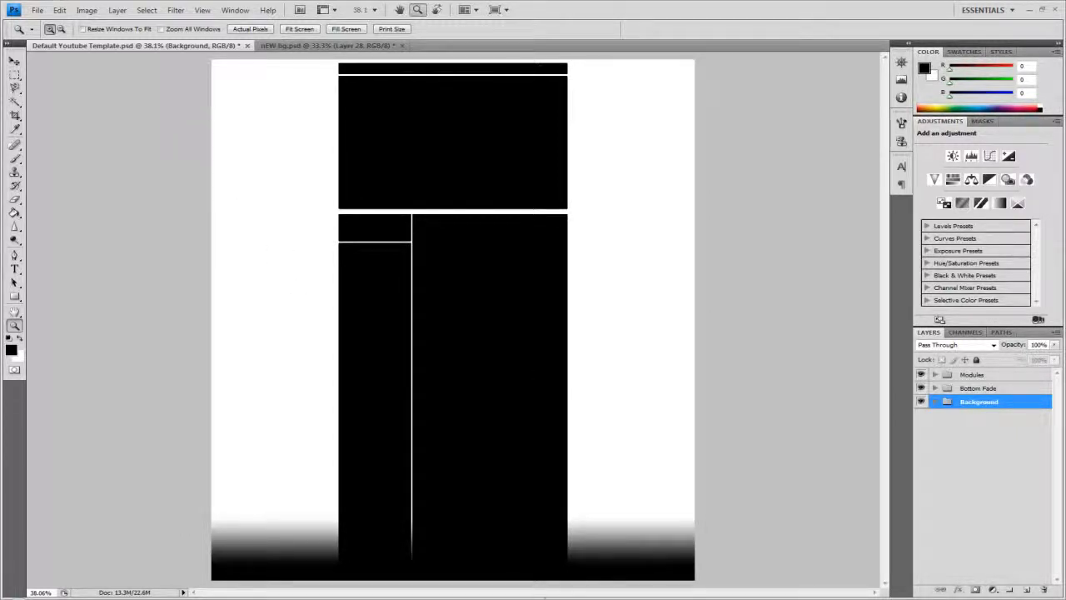
# Add a Gradient Overlay to the layer inside the Background group, using the Radial style with the gradient reversed
pyautogui.click(936, 402)
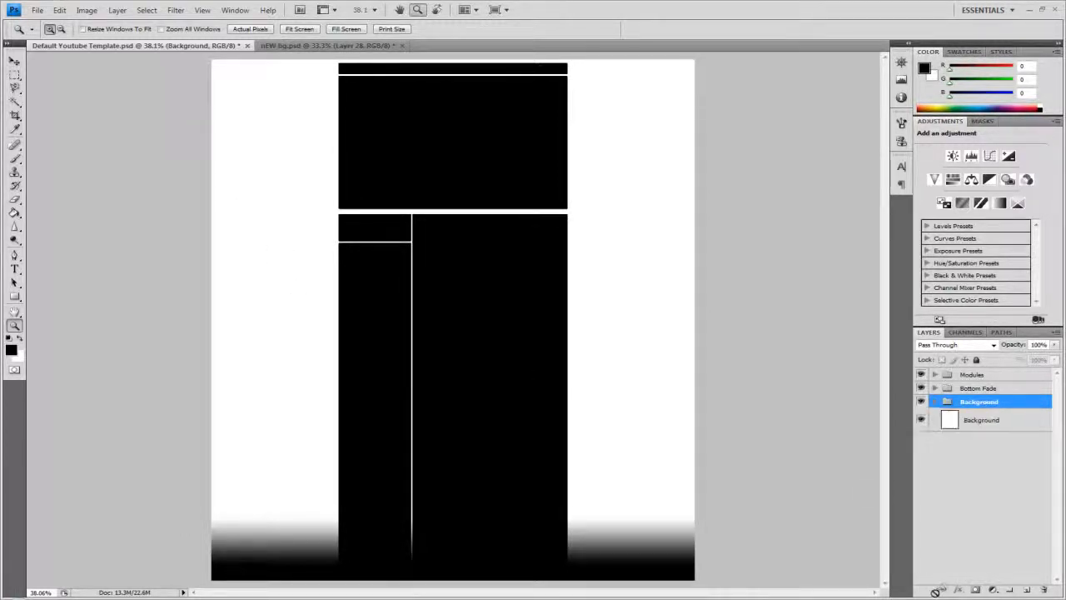
pyautogui.click(1012, 423)
pyautogui.doubleClick(1020, 425)
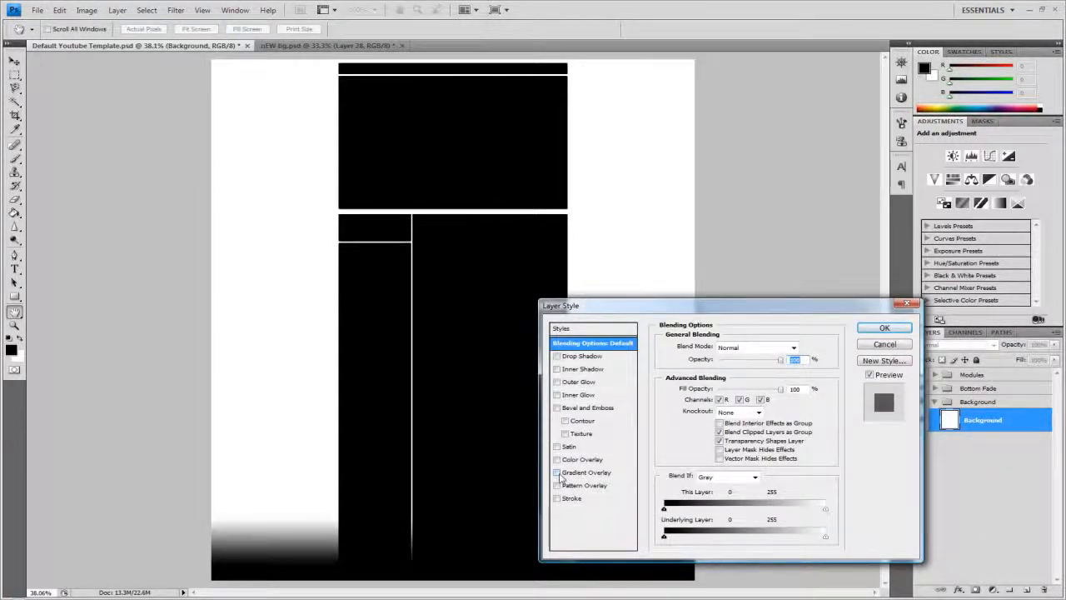
pyautogui.click(556, 473)
pyautogui.click(580, 474)
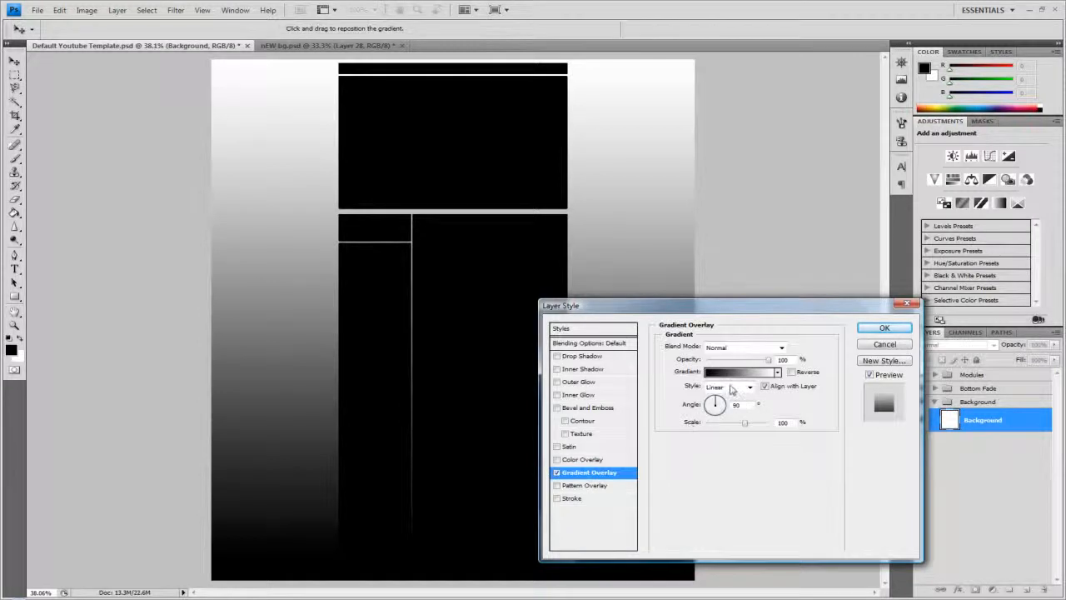
pyautogui.click(731, 389)
pyautogui.click(722, 409)
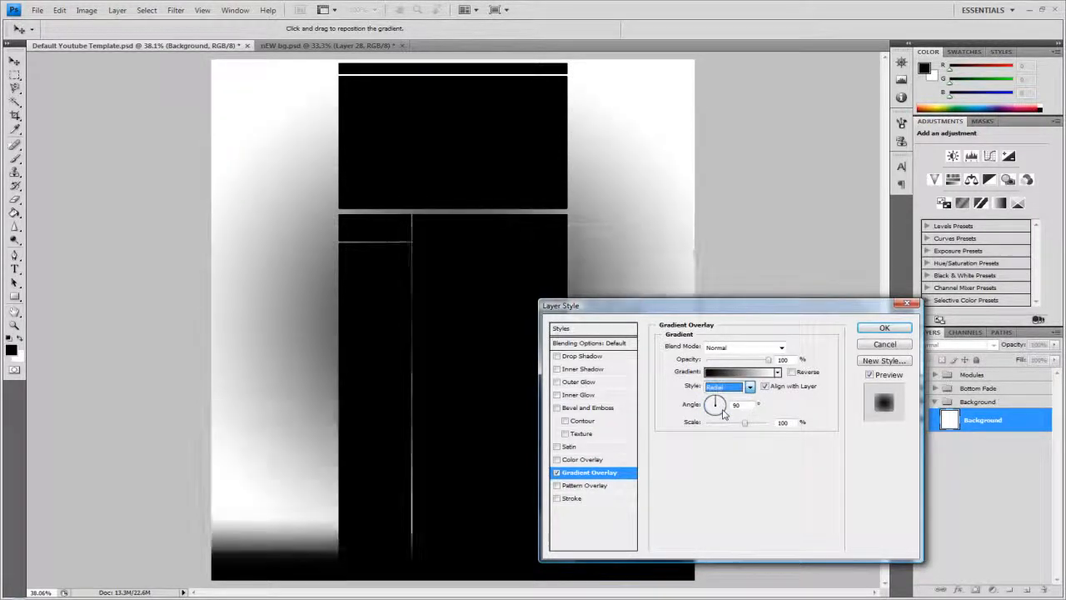
pyautogui.click(792, 372)
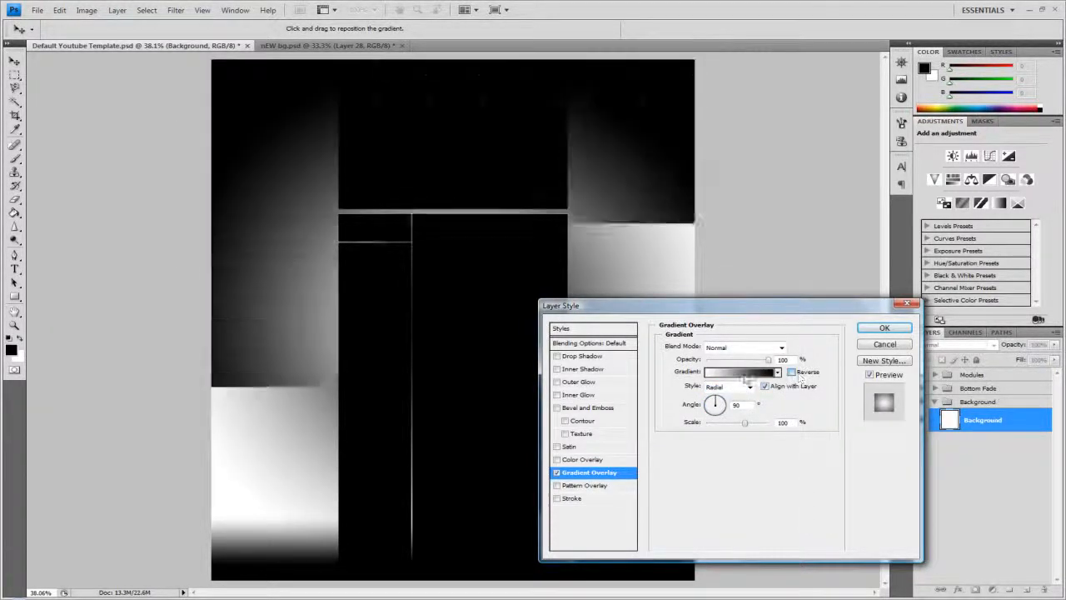
# Recolour the gradient's white stop to a medium yellow-green with a hue of 78° and 100% saturation
pyautogui.click(740, 371)
pyautogui.doubleClick(957, 365)
pyautogui.moveTo(815, 350)
pyautogui.mouseDown()
pyautogui.moveTo(821, 333)
pyautogui.moveTo(758, 328)
pyautogui.moveTo(825, 301)
pyautogui.moveTo(819, 350)
pyautogui.mouseUp()
pyautogui.moveTo(773, 309); pyautogui.dragTo(825, 275)
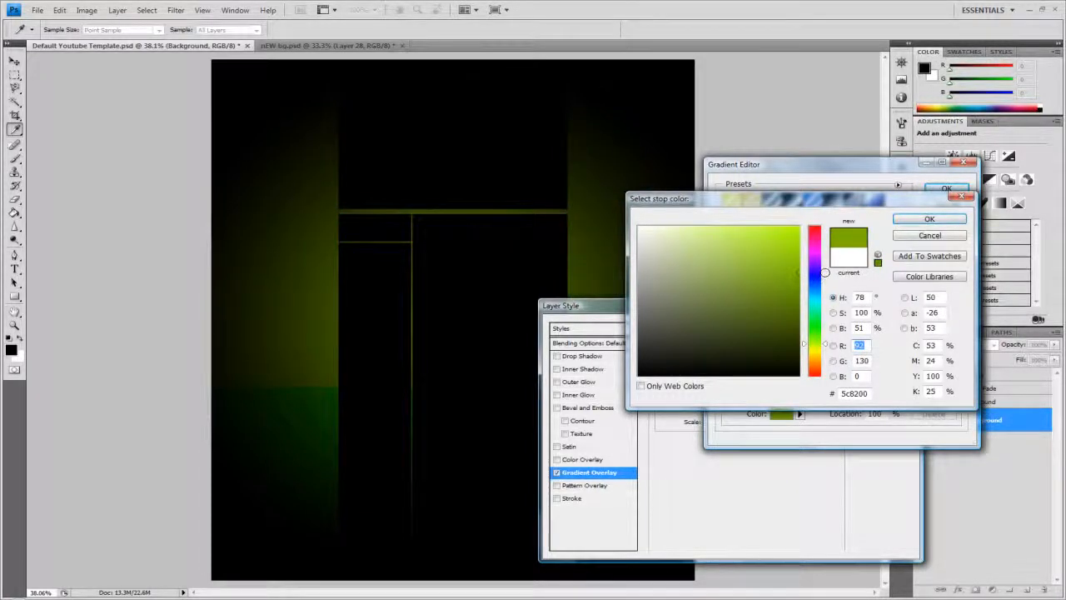
pyautogui.click(911, 218)
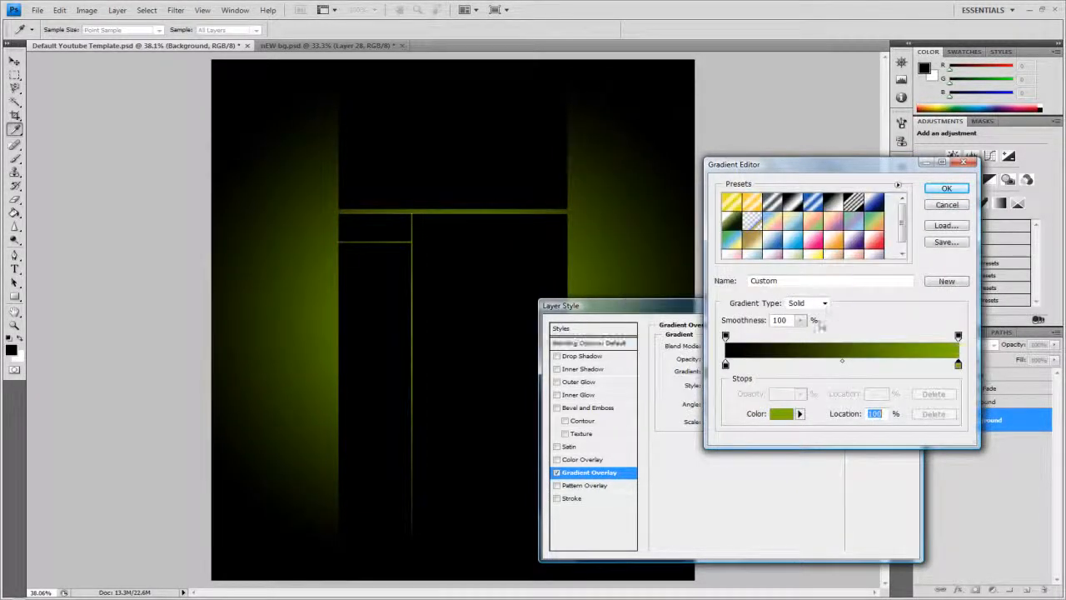
pyautogui.click(727, 367)
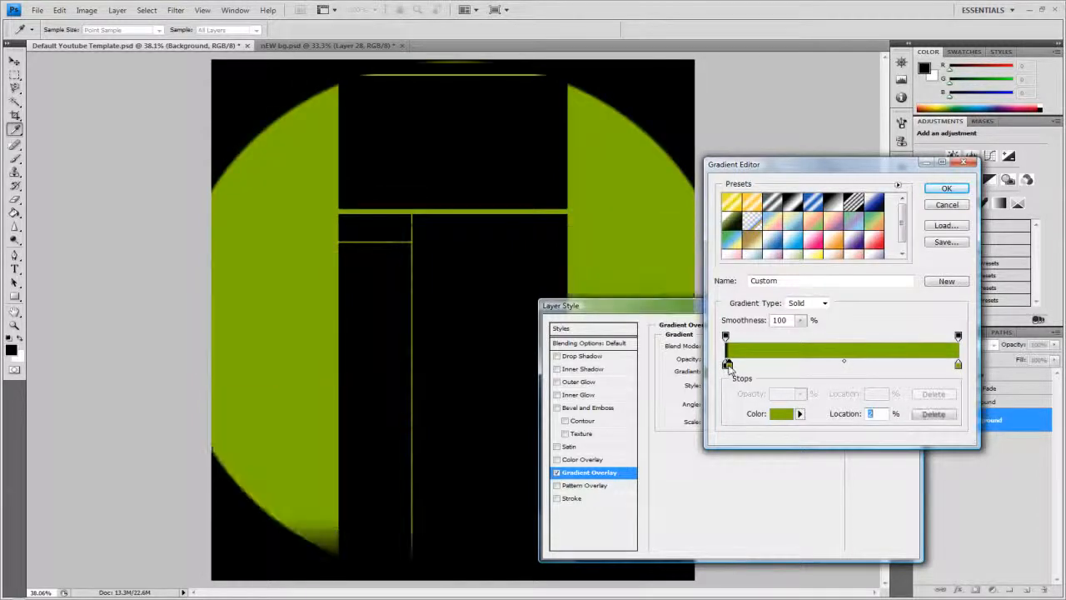
pyautogui.click(721, 369)
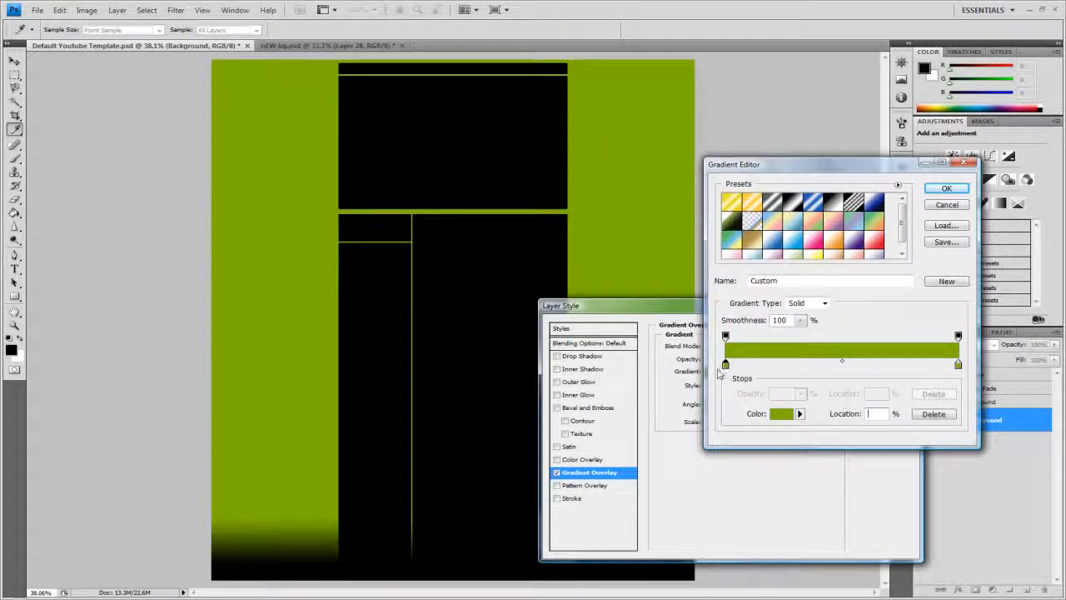
pyautogui.write('2')
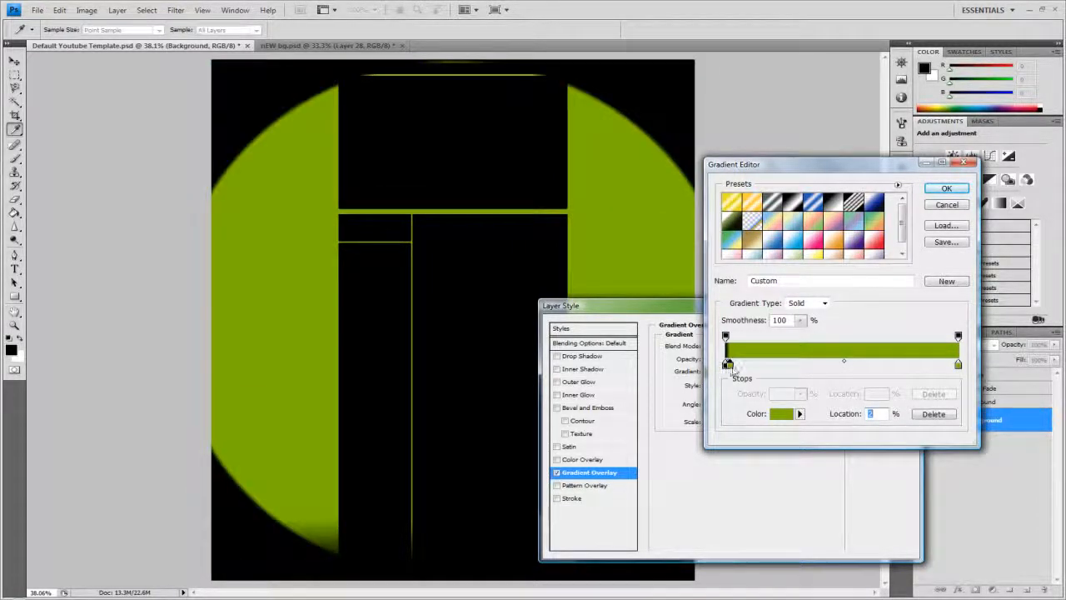
pyautogui.moveTo(733, 368); pyautogui.dragTo(727, 368)
# Recolour the gradient's black stop to a very dark green, #021900, and apply the overlay to the layer
pyautogui.click(726, 367)
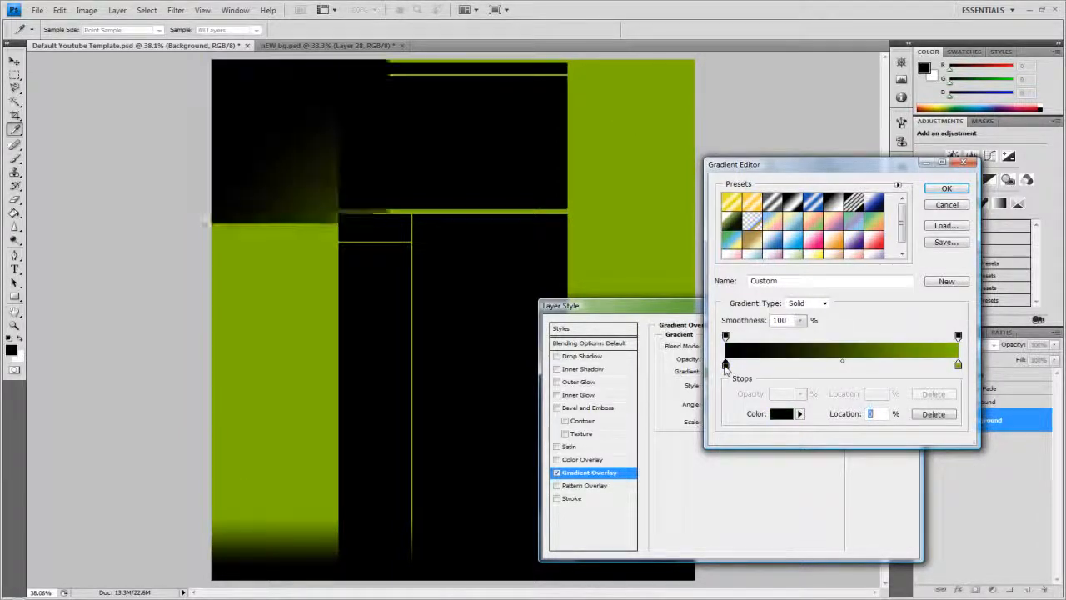
pyautogui.doubleClick(726, 367)
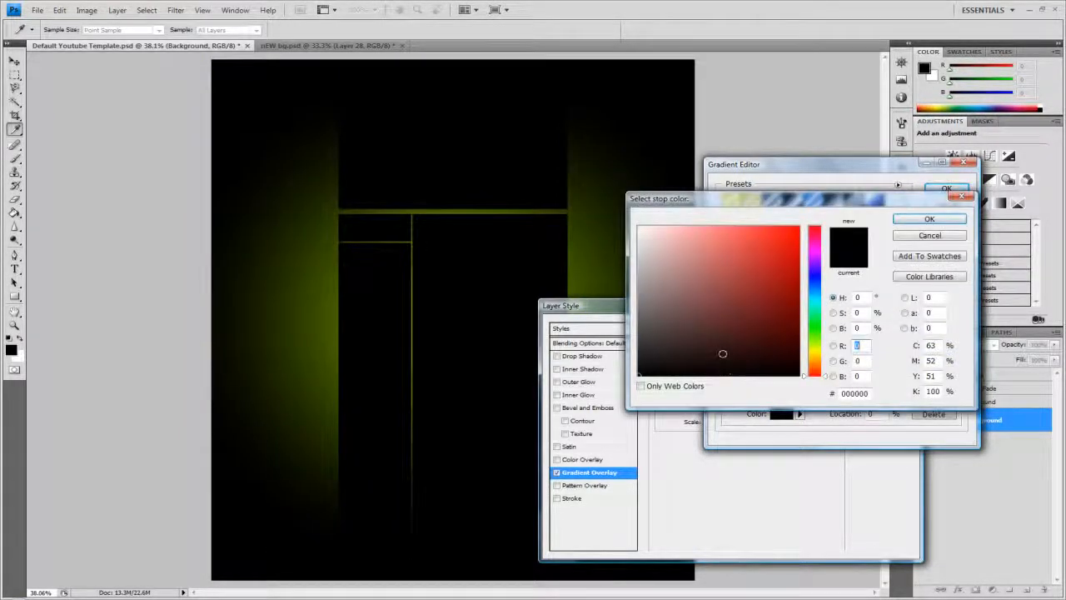
pyautogui.click(640, 348)
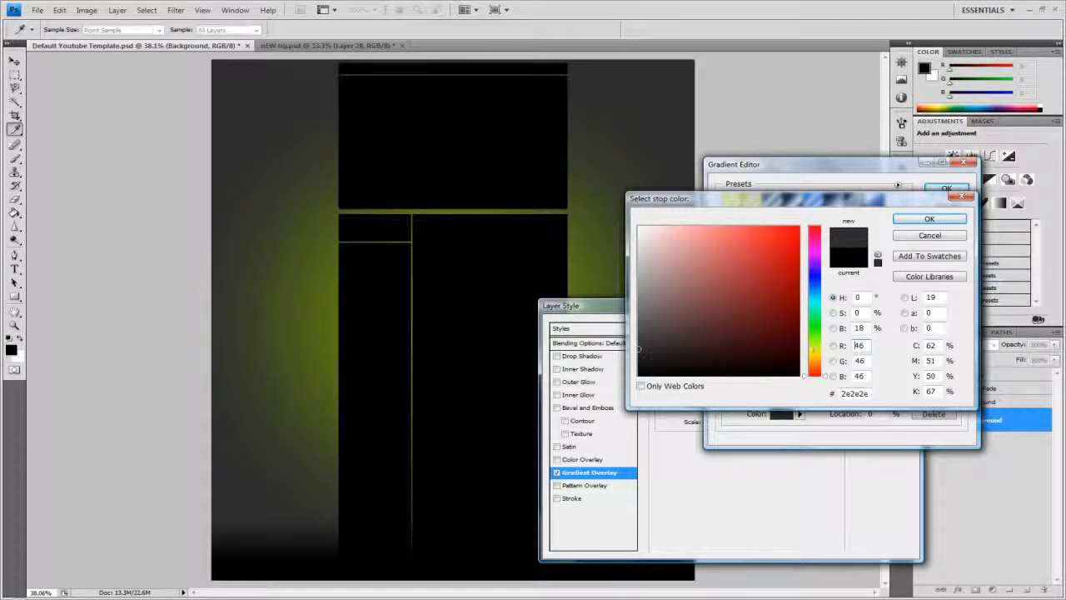
pyautogui.click(817, 340)
pyautogui.moveTo(818, 341); pyautogui.dragTo(818, 333)
pyautogui.moveTo(786, 366); pyautogui.dragTo(809, 361)
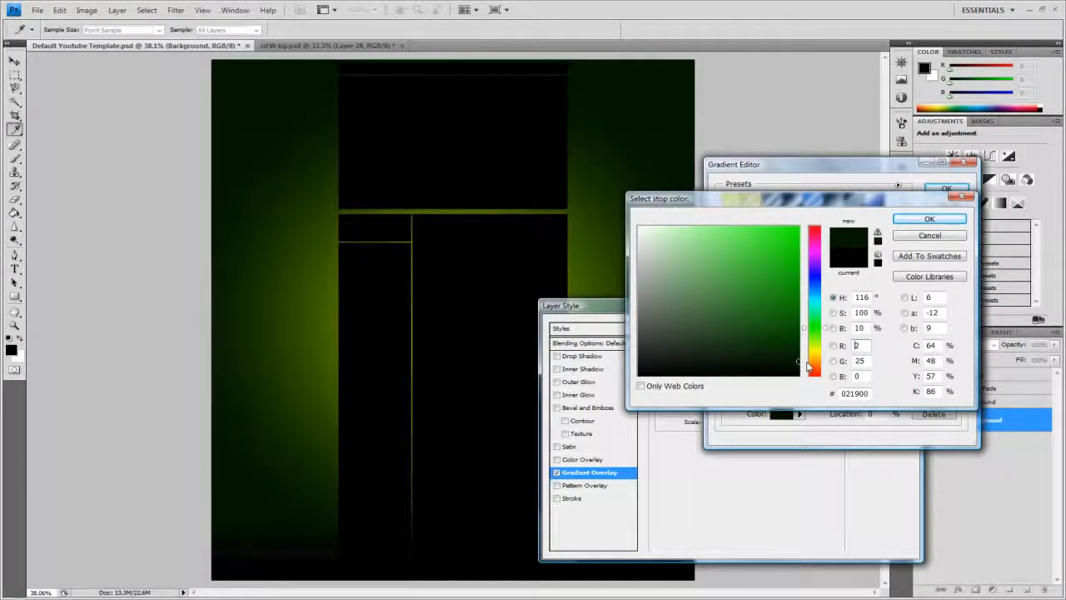
pyautogui.click(903, 223)
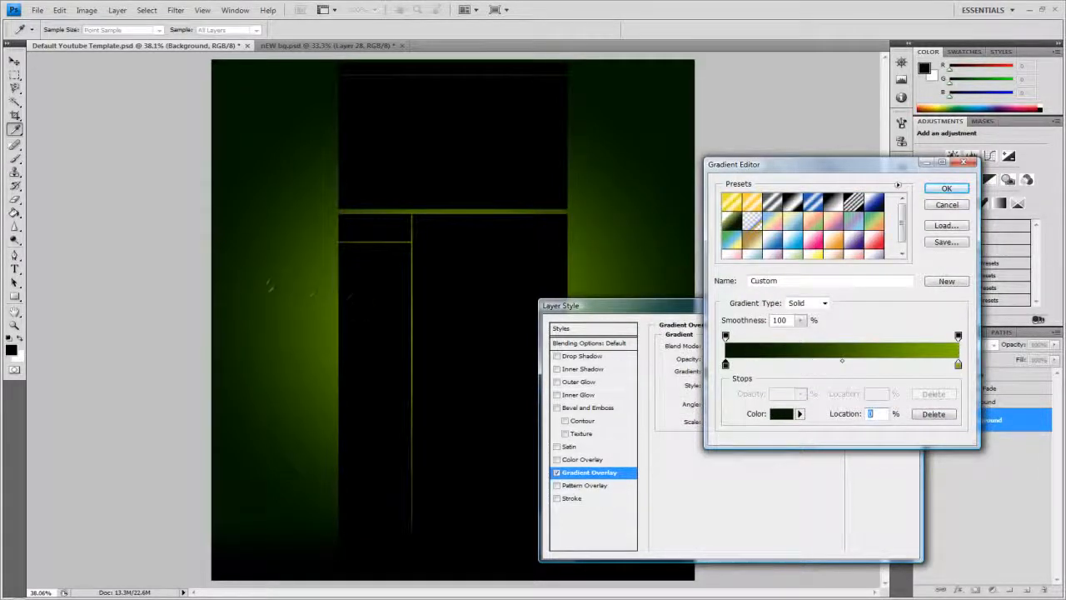
pyautogui.click(946, 188)
pyautogui.click(900, 328)
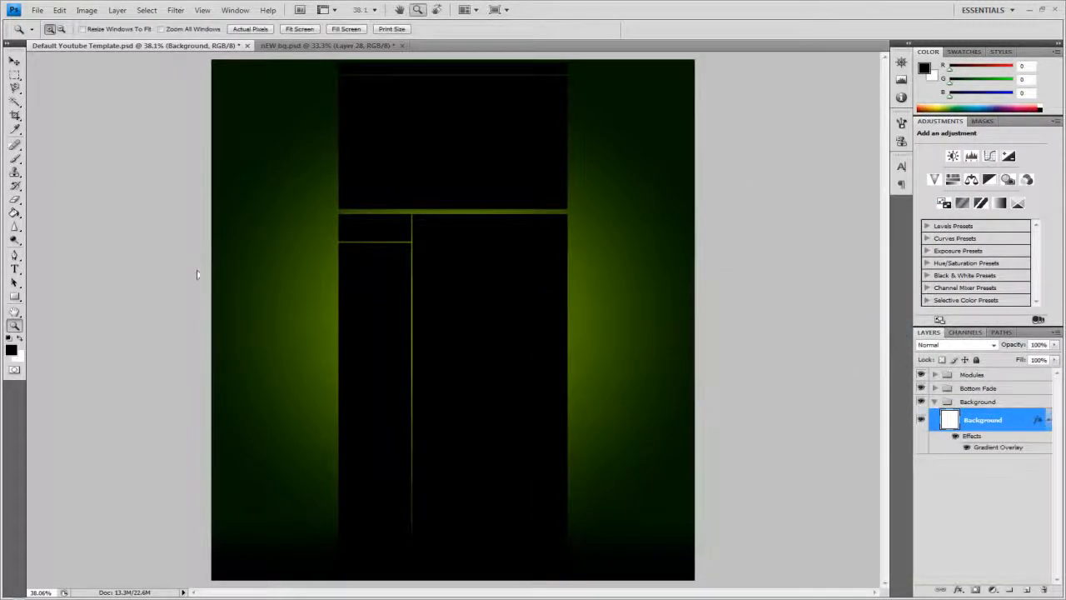
# Create a new layer above the gradient background layer and fill it with rendered Clouds
pyautogui.click(1048, 420)
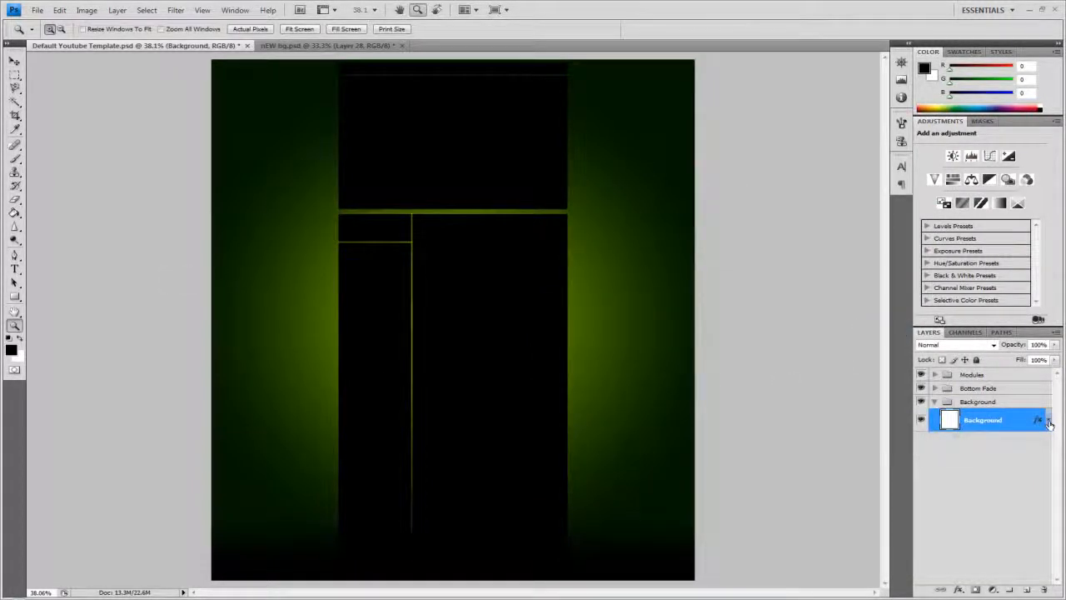
pyautogui.click(1025, 589)
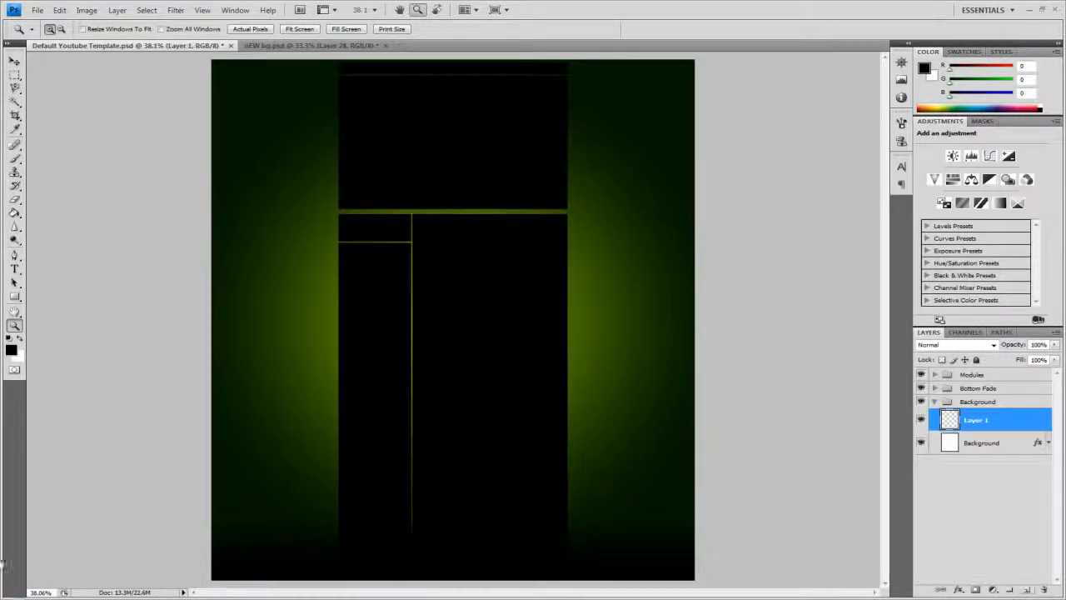
pyautogui.click(175, 10)
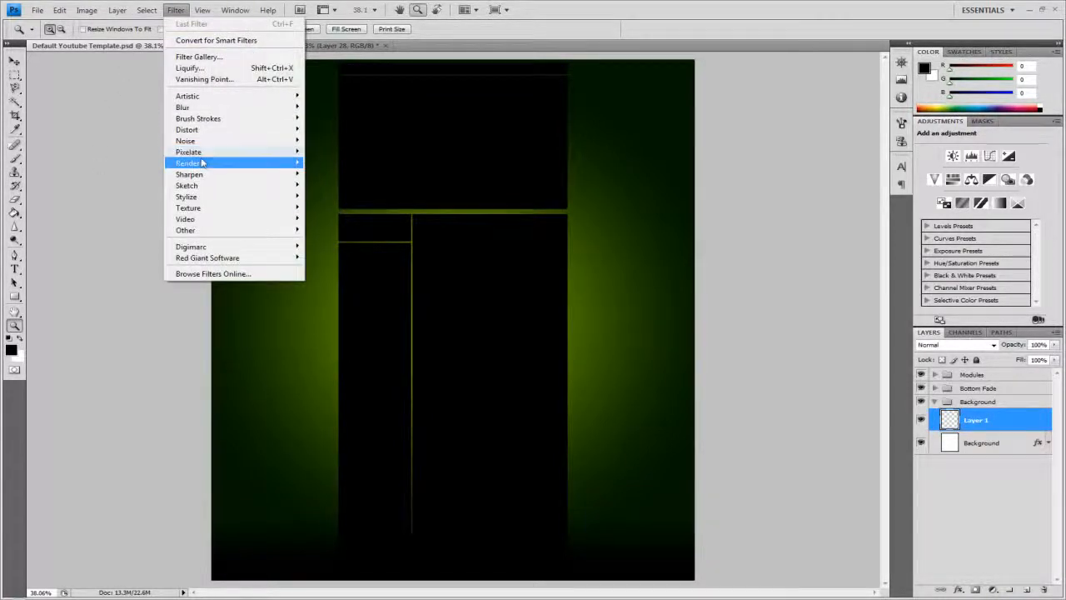
pyautogui.moveTo(212, 163)
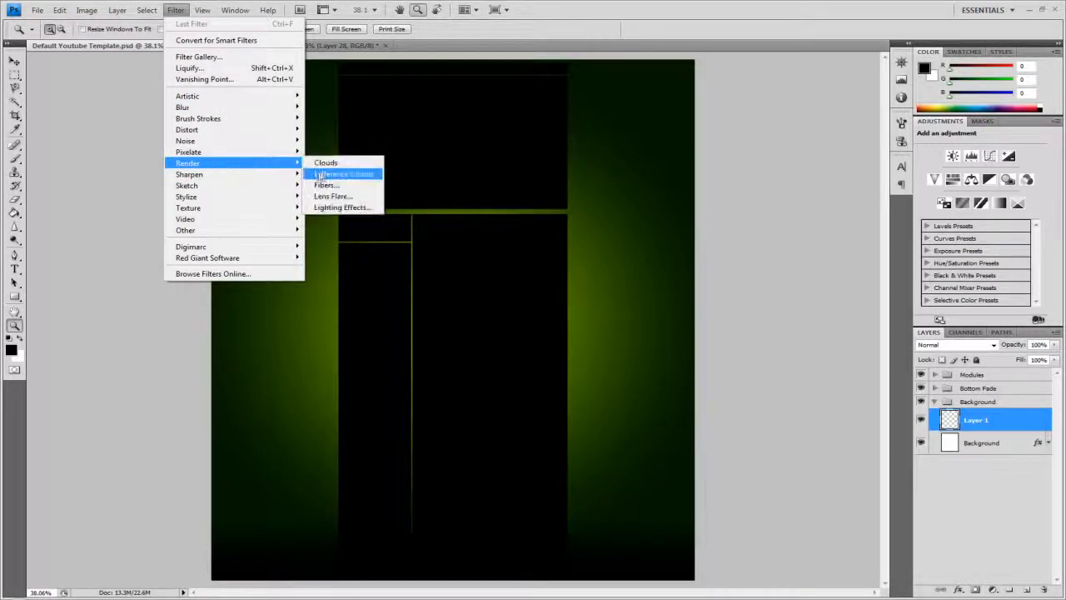
pyautogui.click(327, 169)
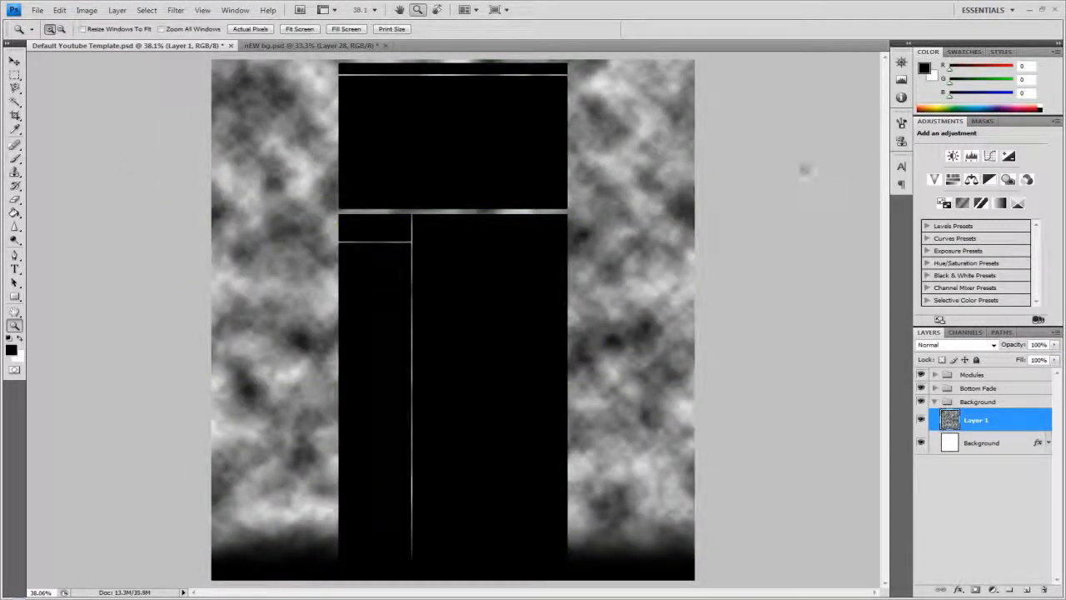
# Hide the clouds layer to inspect the green gradient at actual pixel size, and show the layer again
pyautogui.click(14, 62)
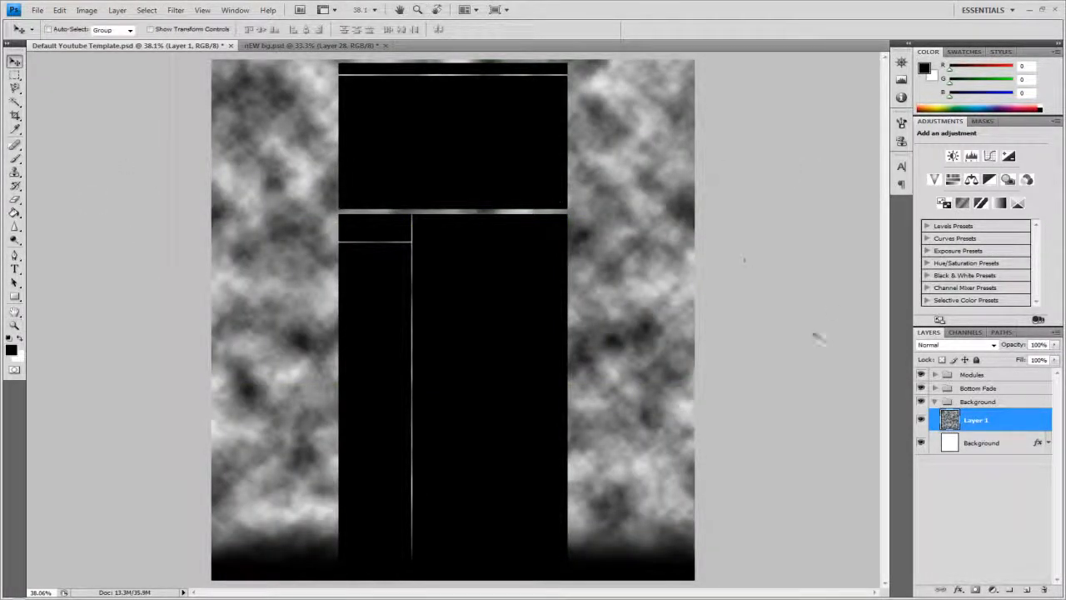
pyautogui.click(920, 420)
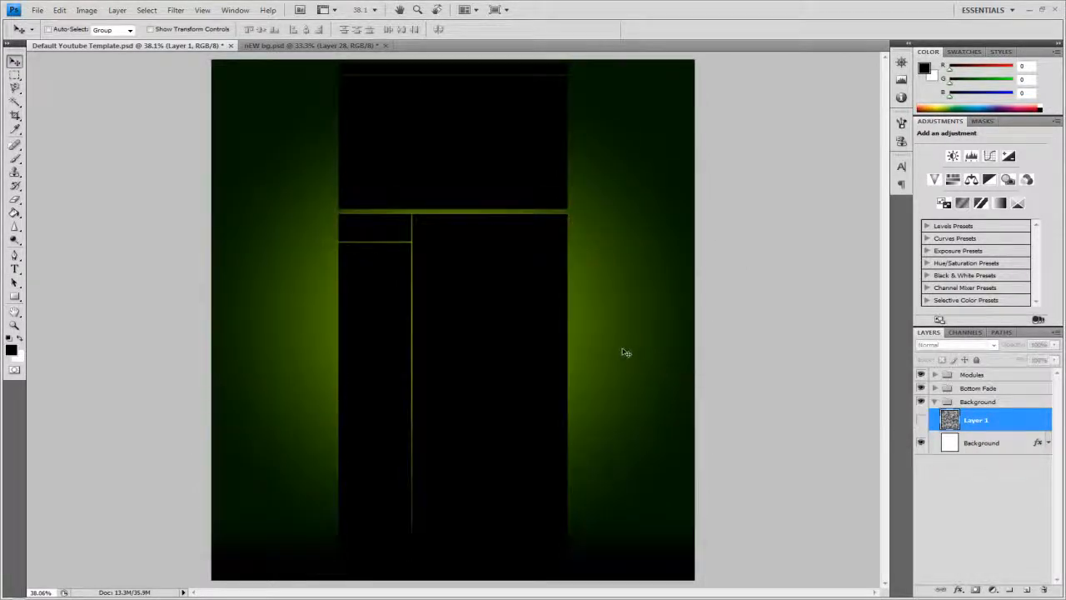
pyautogui.click(15, 324)
pyautogui.rightClick(202, 310)
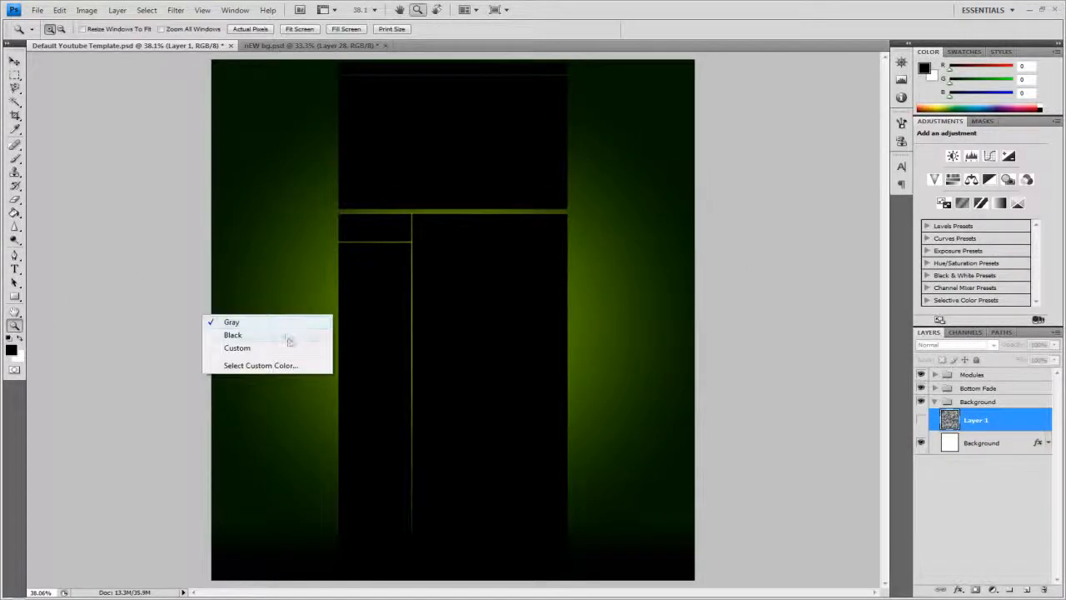
pyautogui.rightClick(281, 300)
pyautogui.click(321, 319)
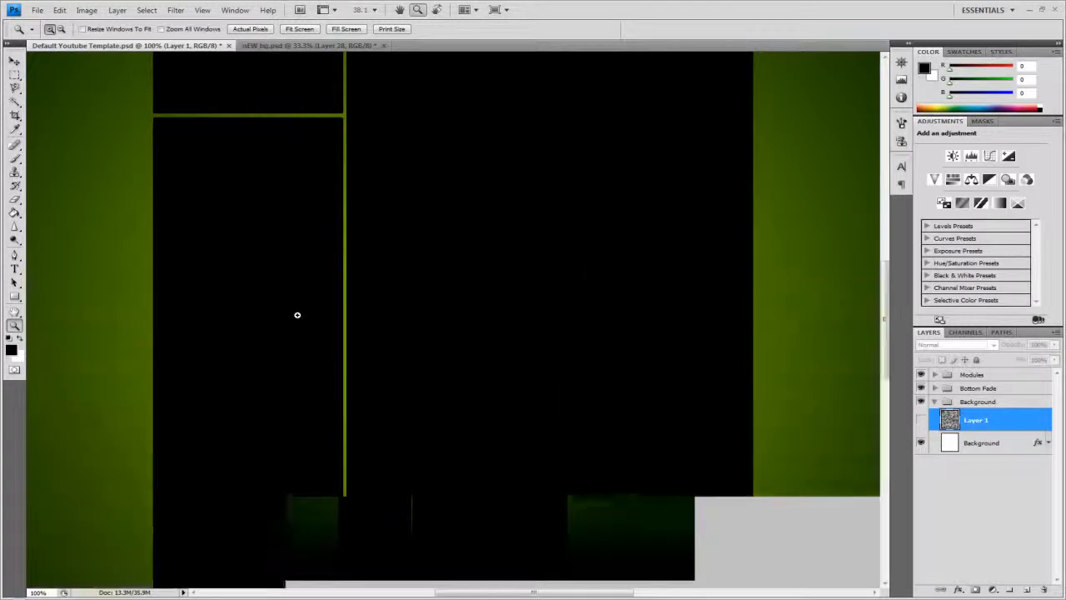
pyautogui.click(920, 420)
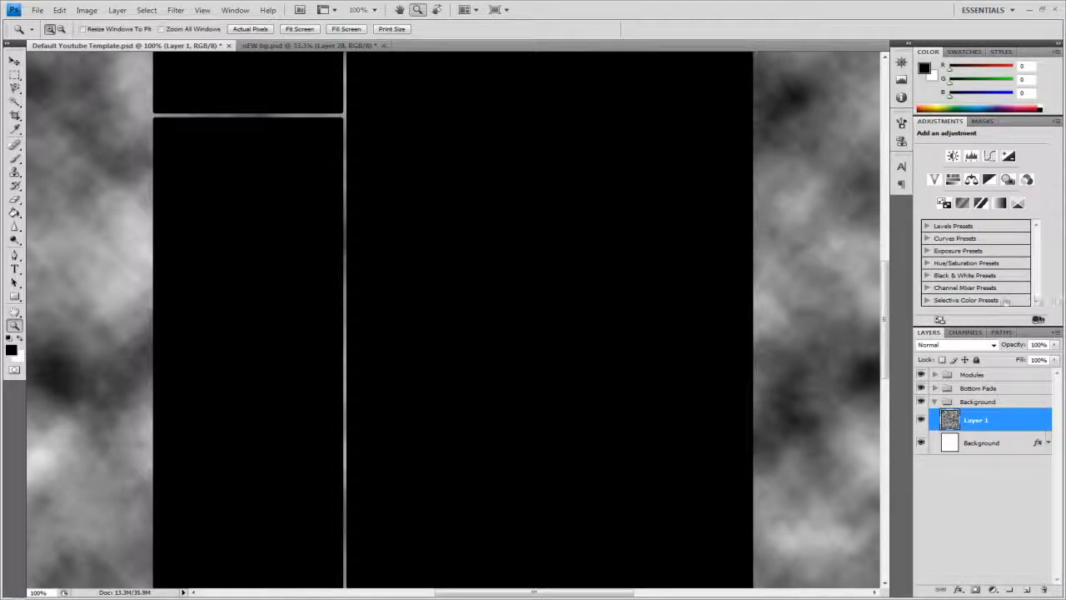
# Set the clouds layer's blend mode to Overlay and its opacity to 50%
pyautogui.click(993, 347)
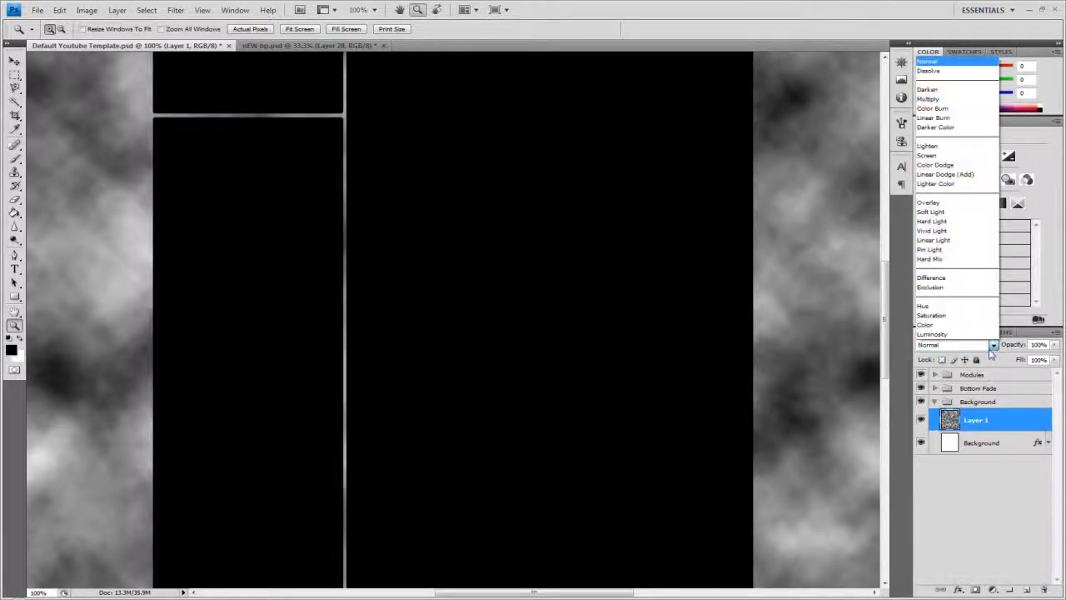
pyautogui.click(952, 206)
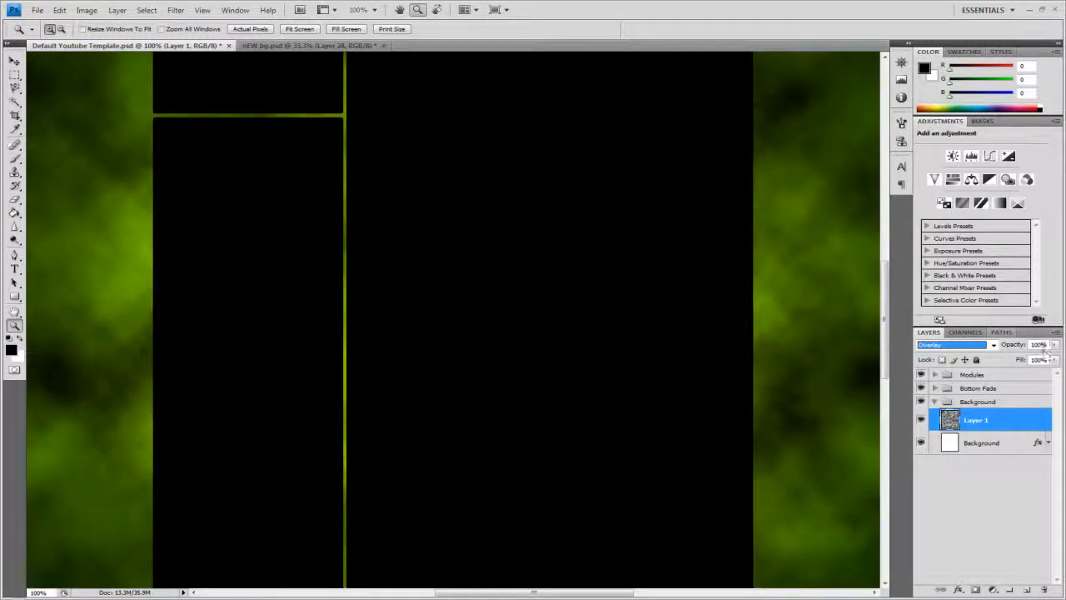
pyautogui.press('Tab')
pyautogui.write('50')
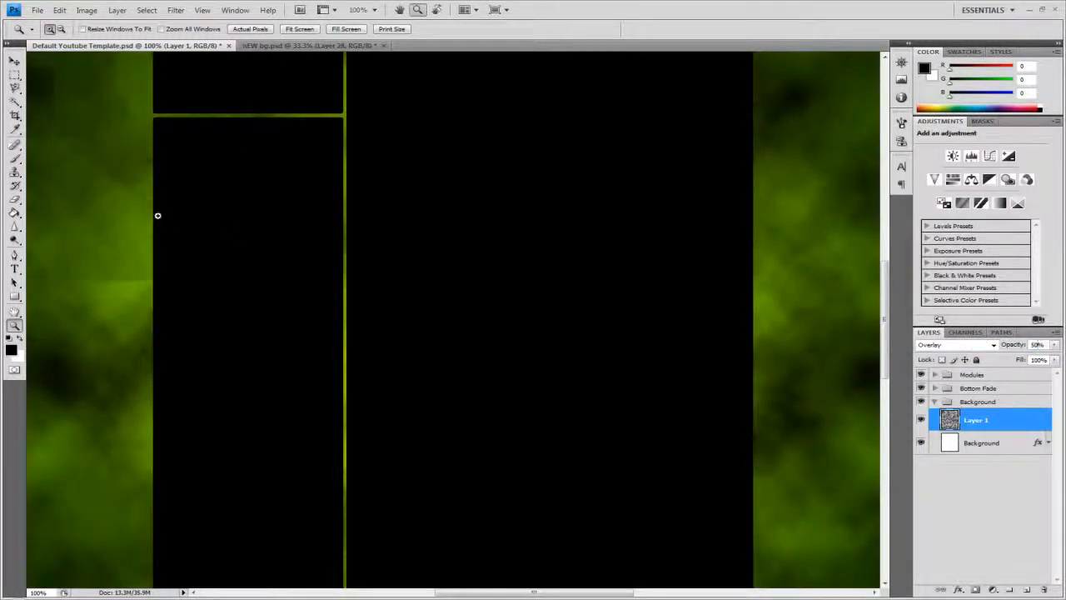
pyautogui.press('Return')
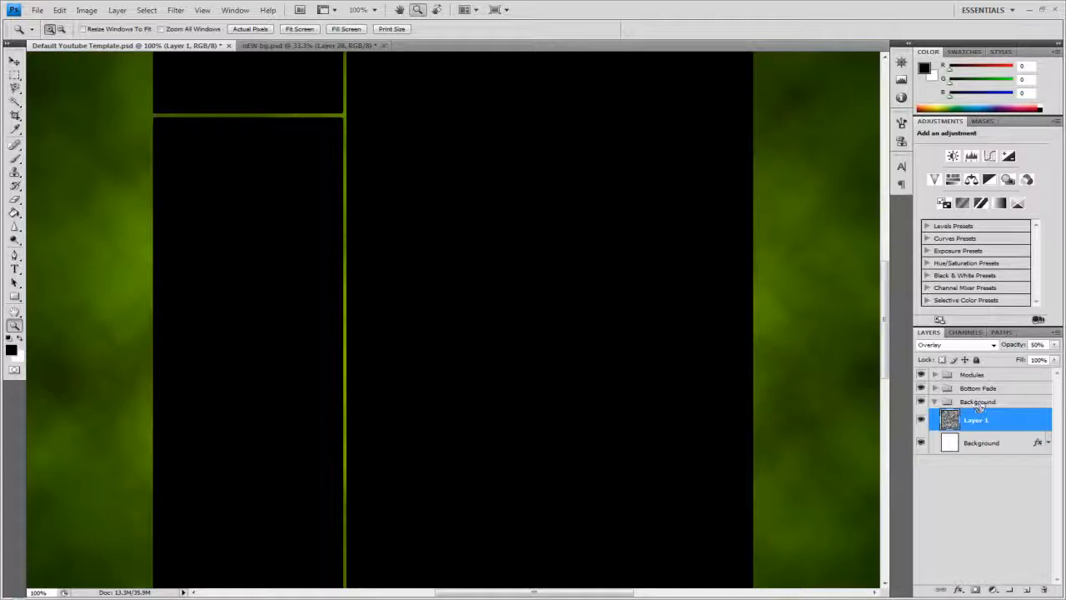
# Set the clouds layer's opacity to 30% and compare the whole page with the layer off and on
pyautogui.press('BackSpace')
pyautogui.press('BackSpace')
pyautogui.write('30')
pyautogui.rightClick(400, 301)
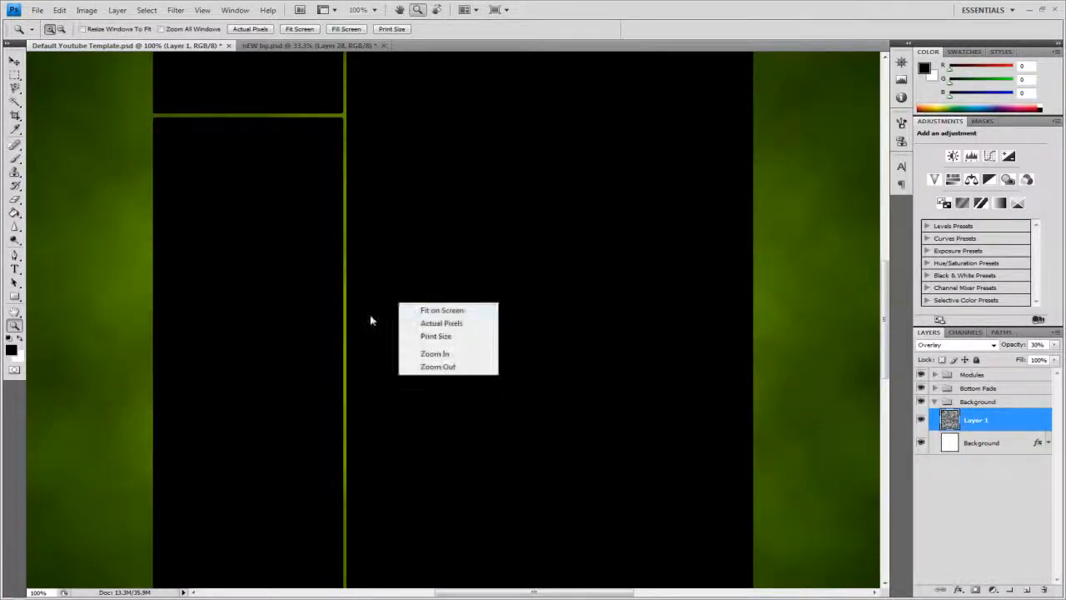
pyautogui.click(414, 310)
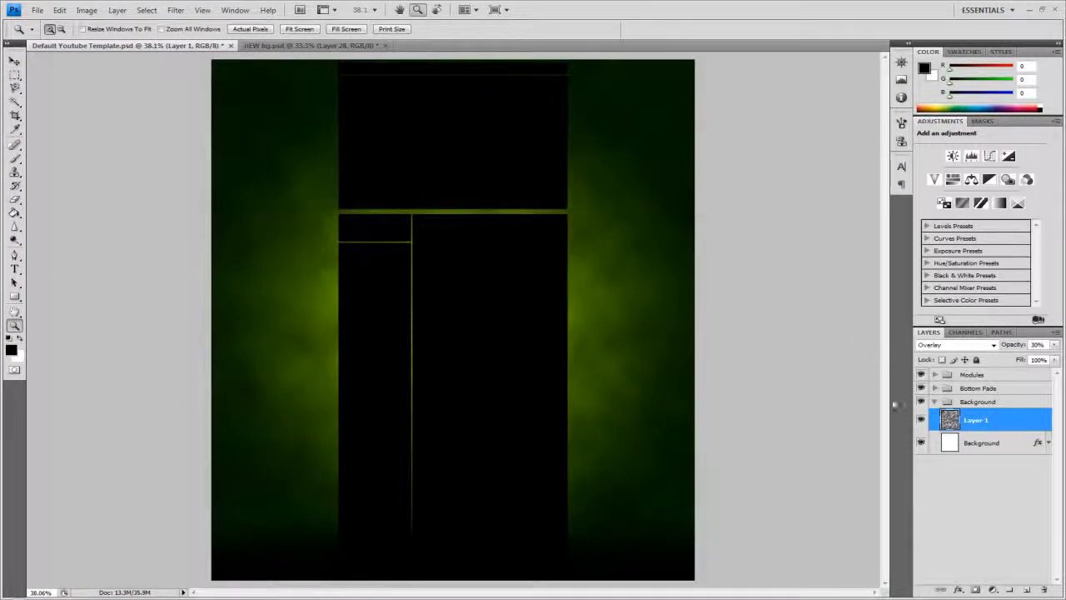
pyautogui.click(921, 420)
pyautogui.click(921, 420)
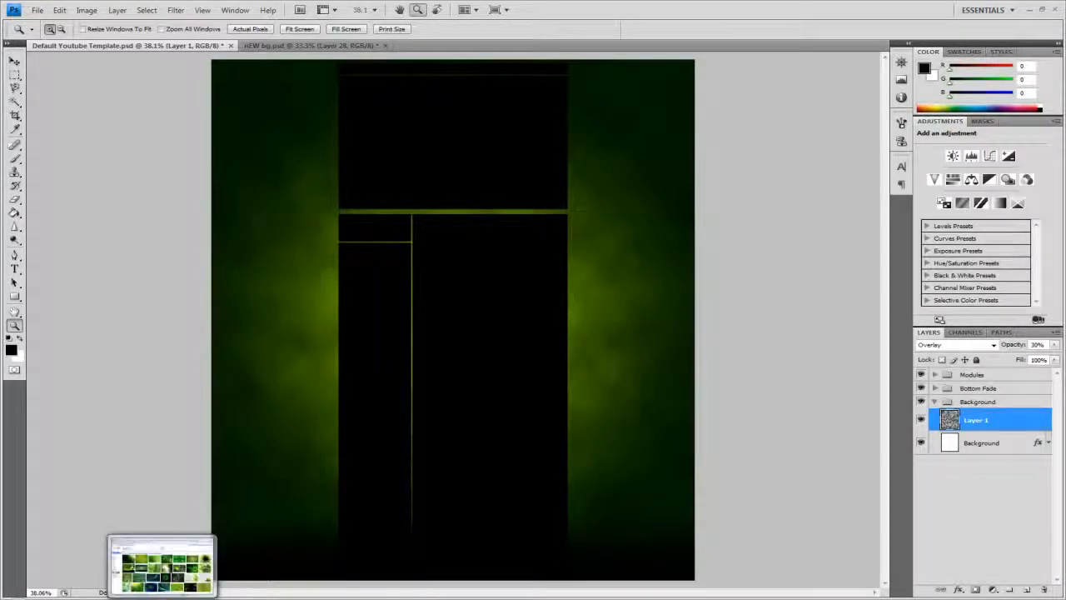
# Switch to the green abstract image results in Firefox, open the 1600 × 1200 picture post-20-1168926862.jpg and copy it
pyautogui.click(163, 598)
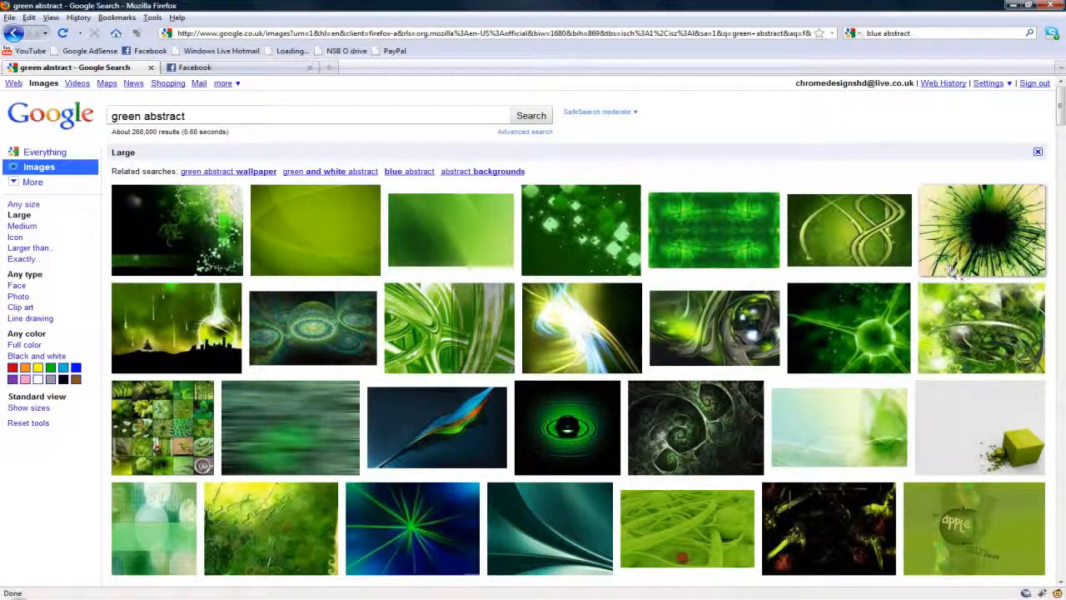
pyautogui.moveTo(982, 340)
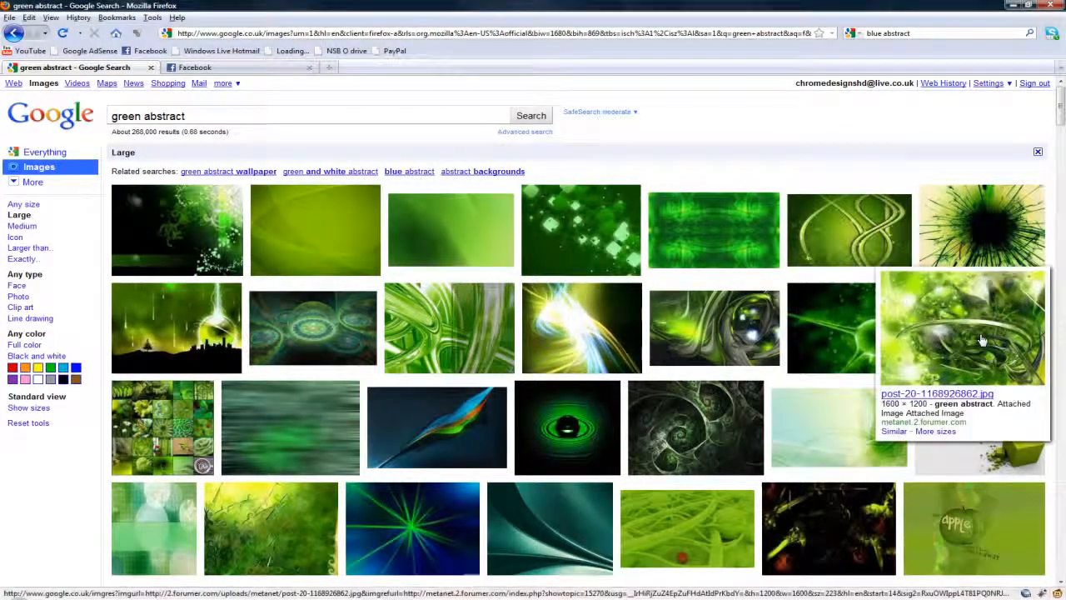
pyautogui.scroll(-4, 382, 298)
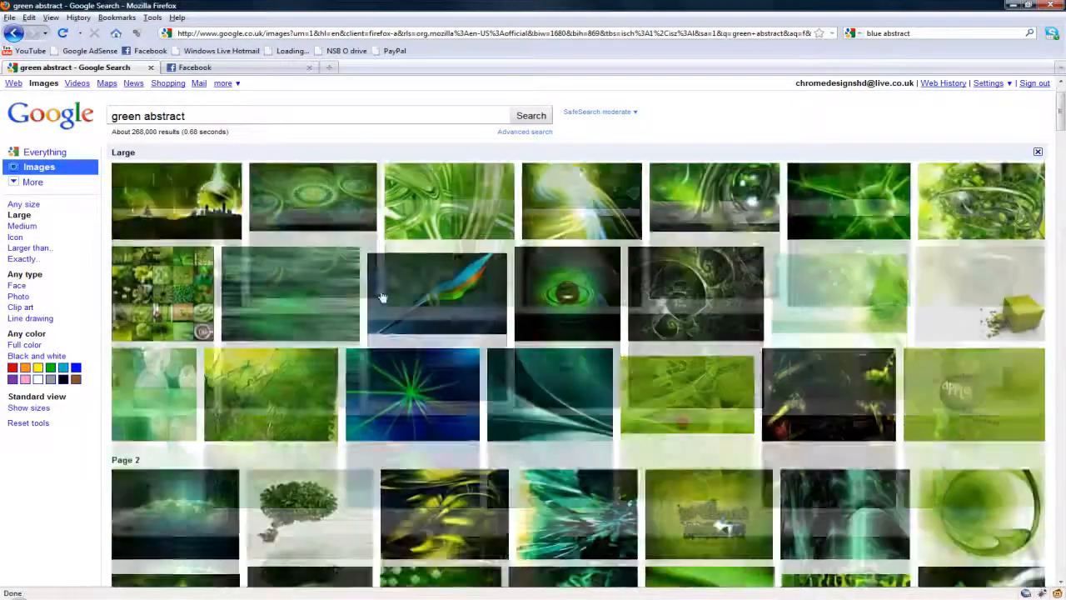
pyautogui.scroll(-3, 382, 297)
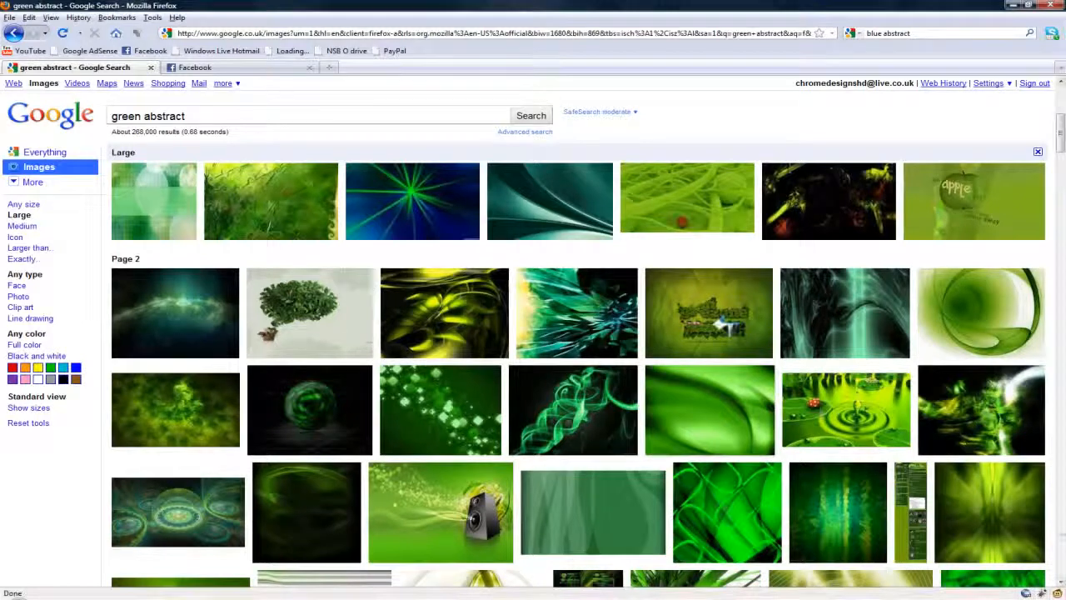
pyautogui.moveTo(989, 529)
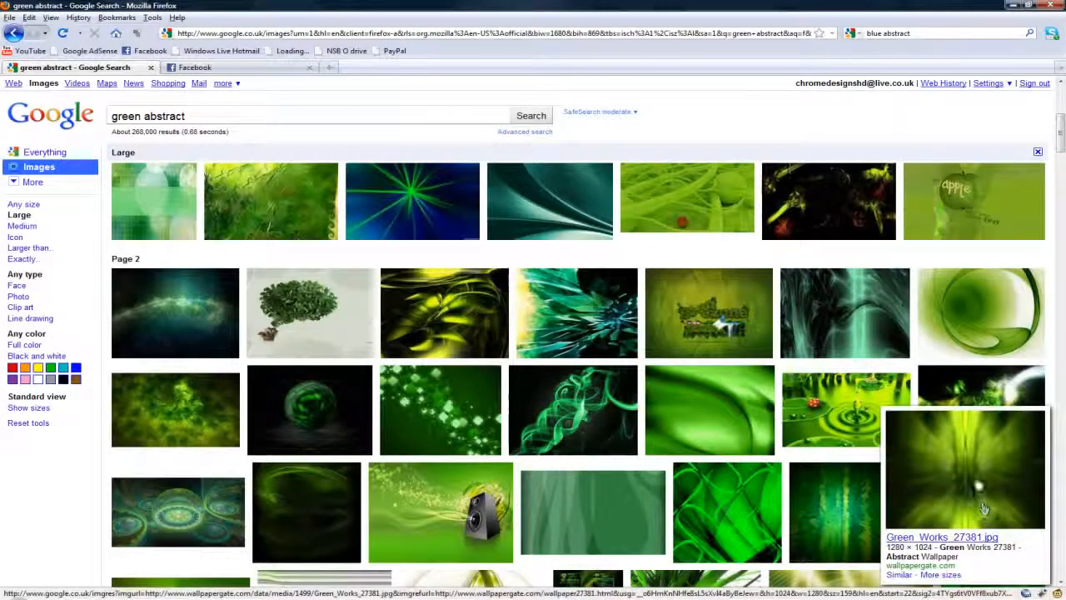
pyautogui.scroll(5, 978, 466)
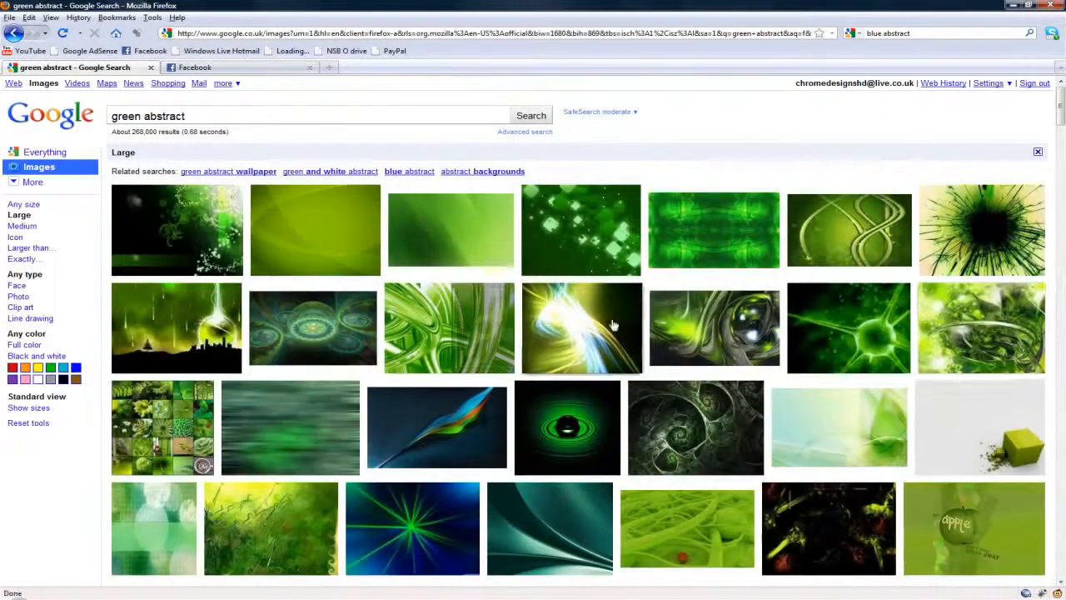
pyautogui.click(190, 293)
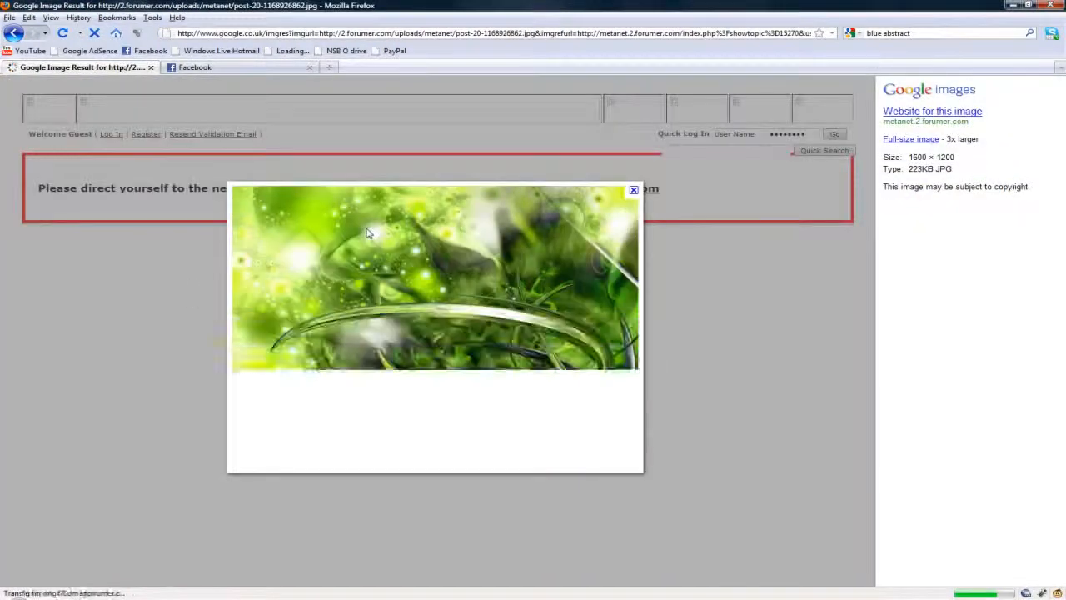
pyautogui.rightClick(348, 291)
pyautogui.click(379, 309)
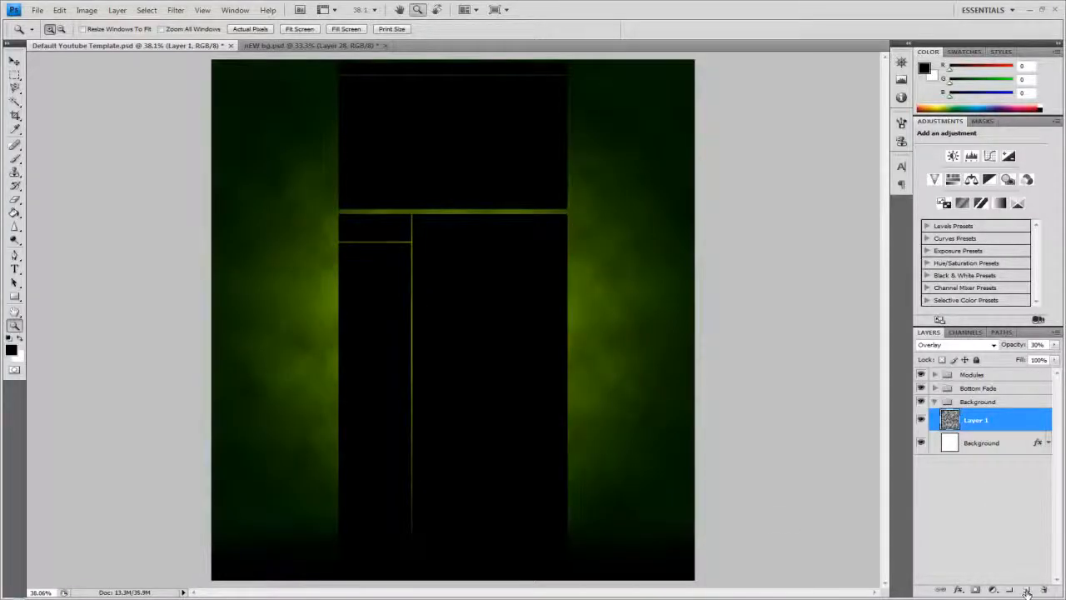
# Return to Photoshop, add a new layer above the clouds layer and paste the copied abstract image into it
pyautogui.click(1026, 589)
pyautogui.click(59, 10)
pyautogui.click(59, 10)
pyautogui.click(59, 10)
pyautogui.click(96, 114)
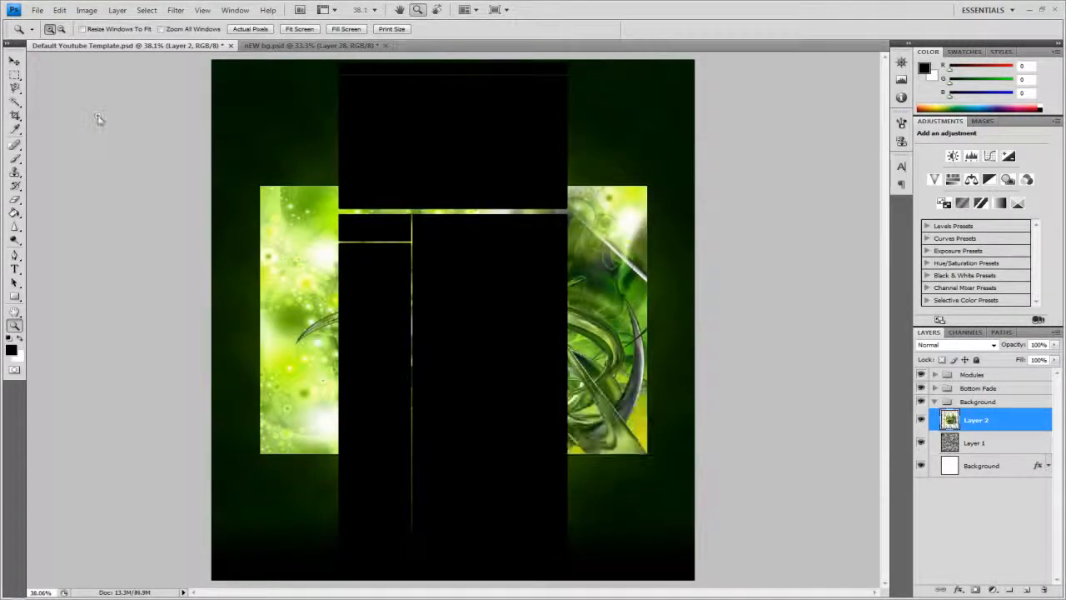
# Free-transform the pasted image, rotating it 90° and scaling it to 145.5% wide and 166.7% high to cover the whole canvas
pyautogui.click(59, 10)
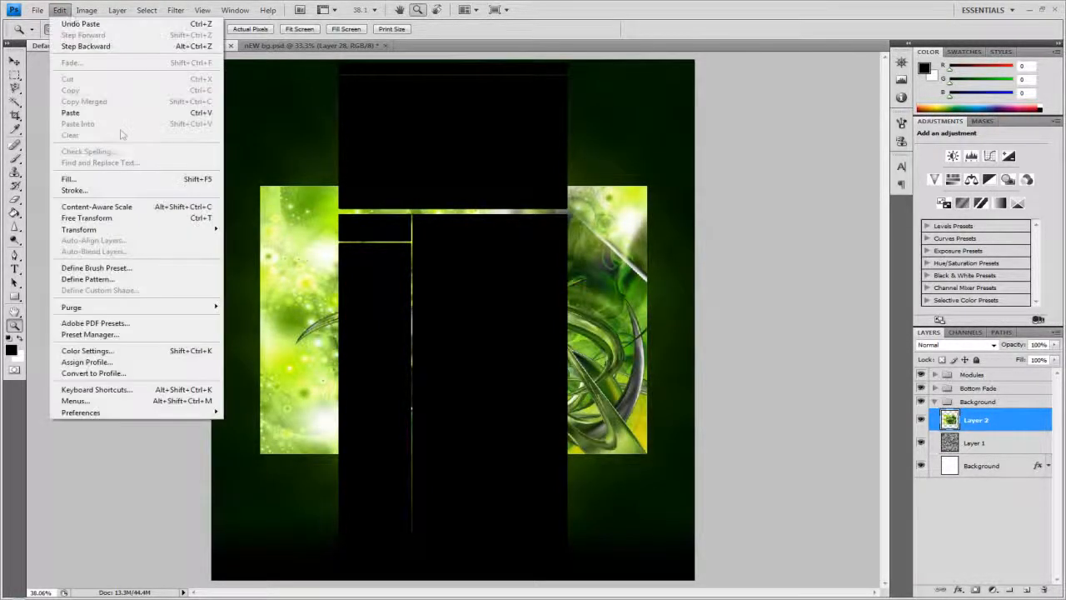
pyautogui.click(100, 217)
pyautogui.moveTo(241, 176); pyautogui.dragTo(695, 60)
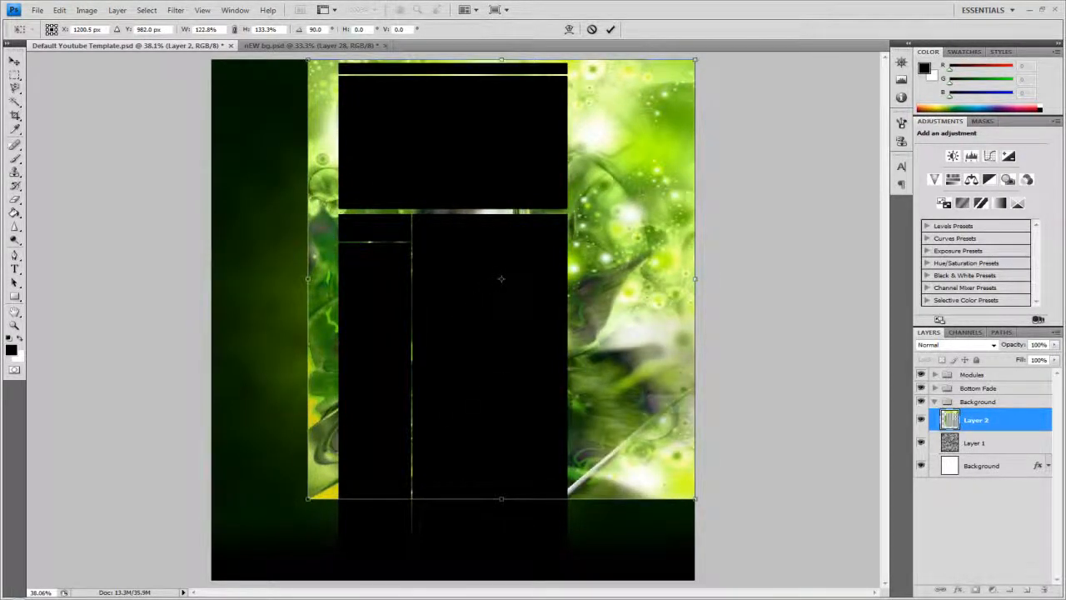
pyautogui.moveTo(304, 502); pyautogui.dragTo(210, 582)
pyautogui.press('z')
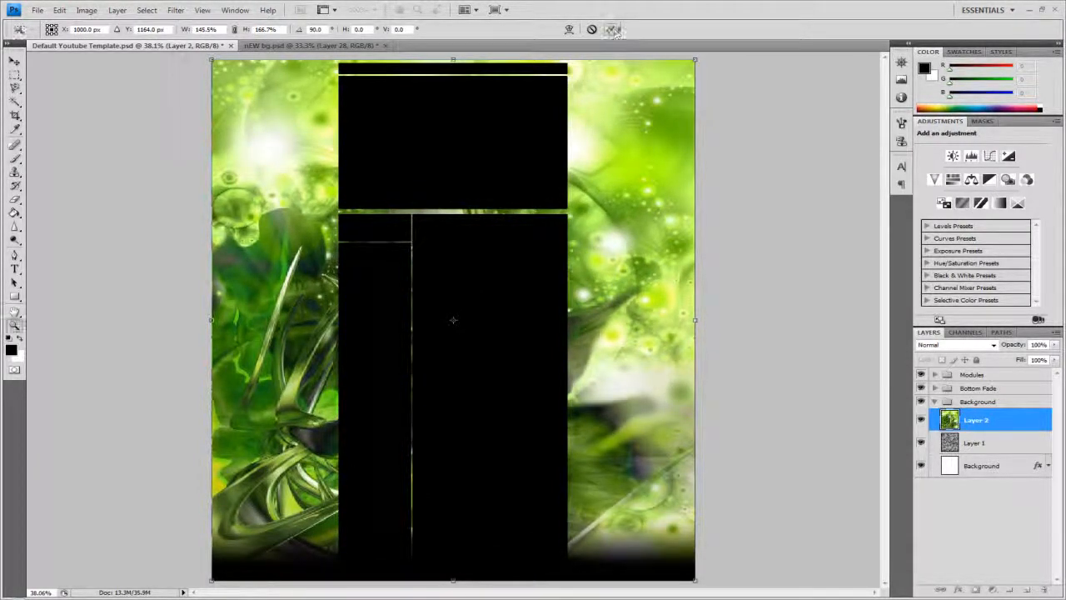
pyautogui.click(611, 29)
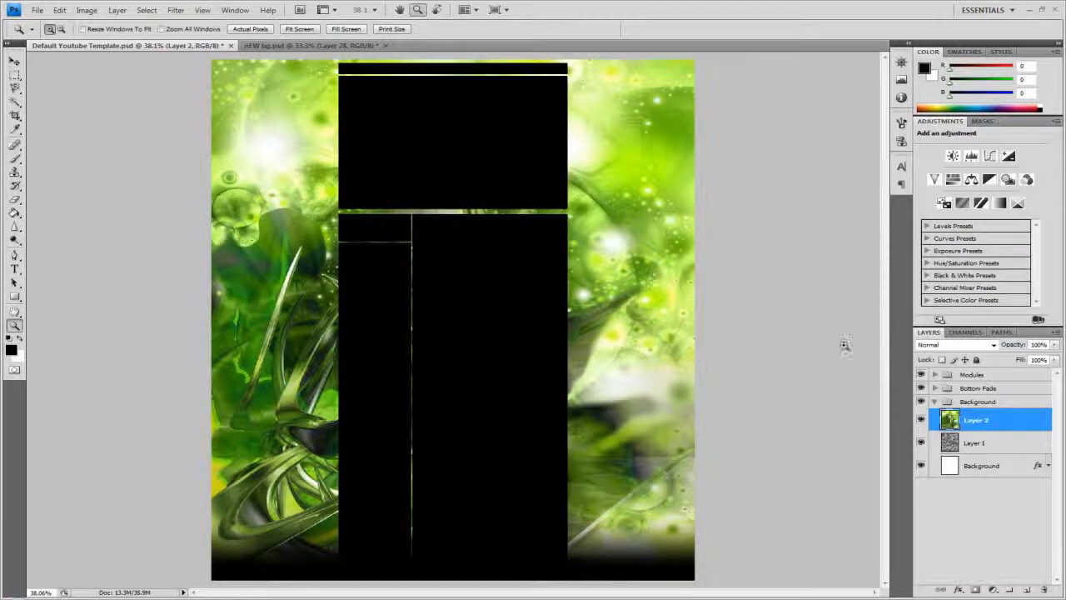
# Apply a Gaussian Blur with a radius of 18.6 pixels to the abstract image layer
pyautogui.click(176, 10)
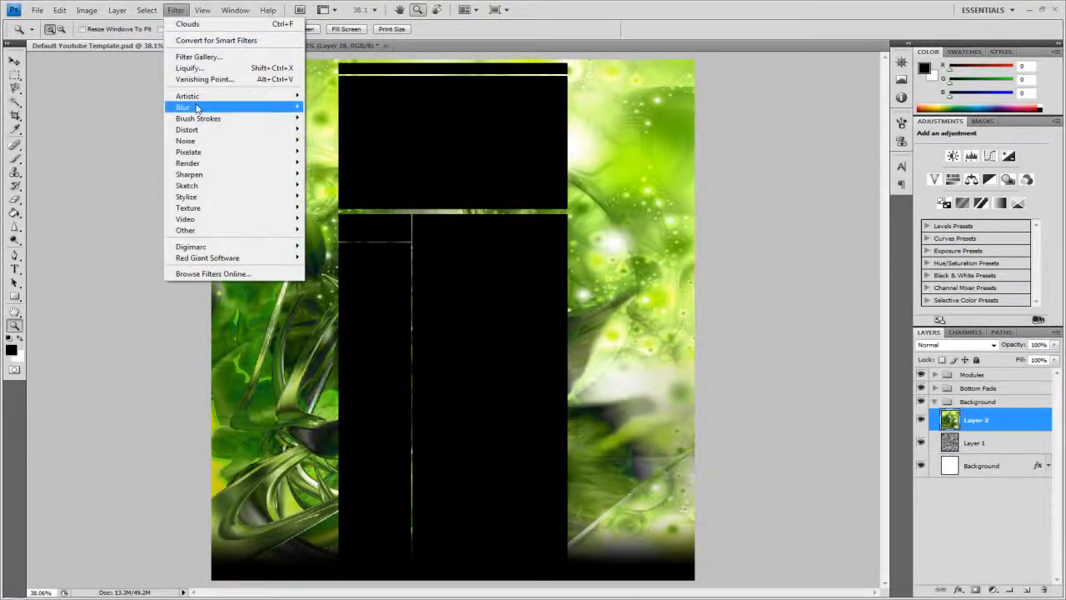
pyautogui.moveTo(197, 107)
pyautogui.click(366, 152)
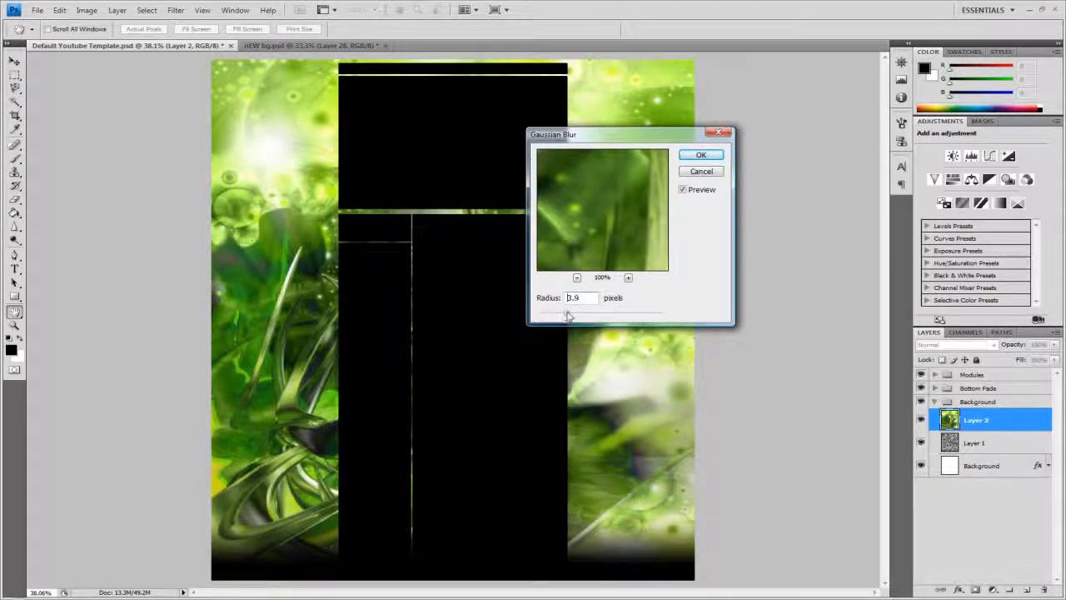
pyautogui.moveTo(569, 315); pyautogui.dragTo(573, 314)
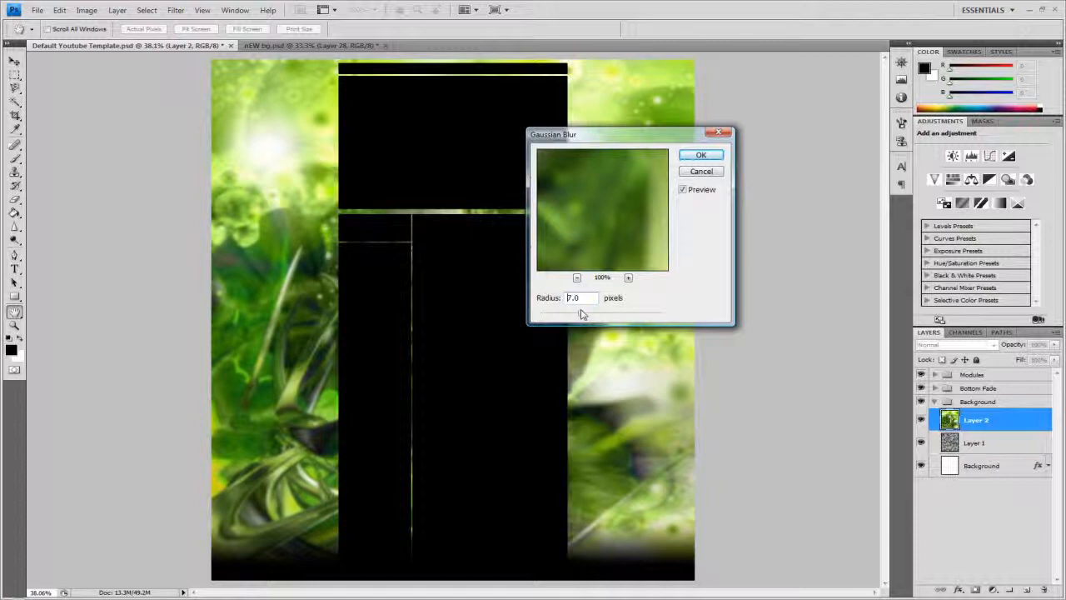
pyautogui.moveTo(594, 313); pyautogui.dragTo(596, 316)
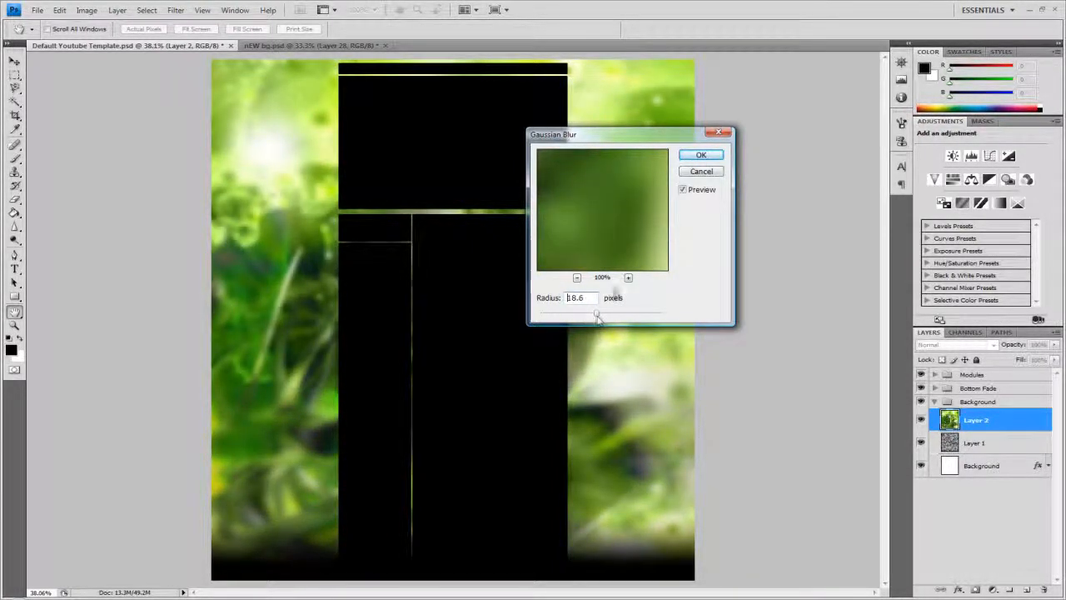
pyautogui.click(698, 156)
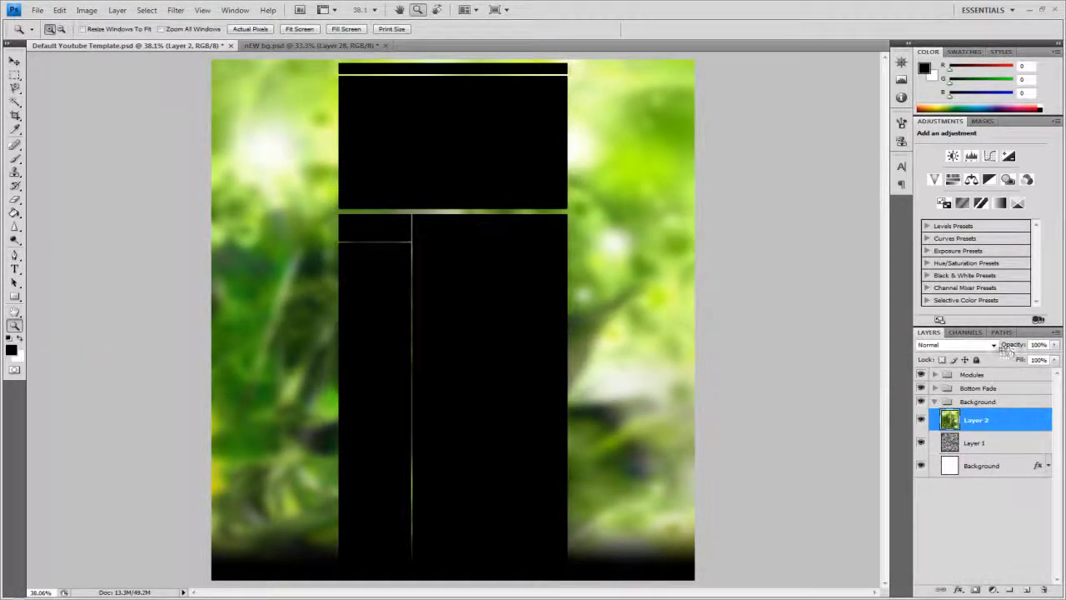
# Set the blurred image layer's blend mode to Overlay and its opacity to 70%
pyautogui.click(990, 345)
pyautogui.click(963, 208)
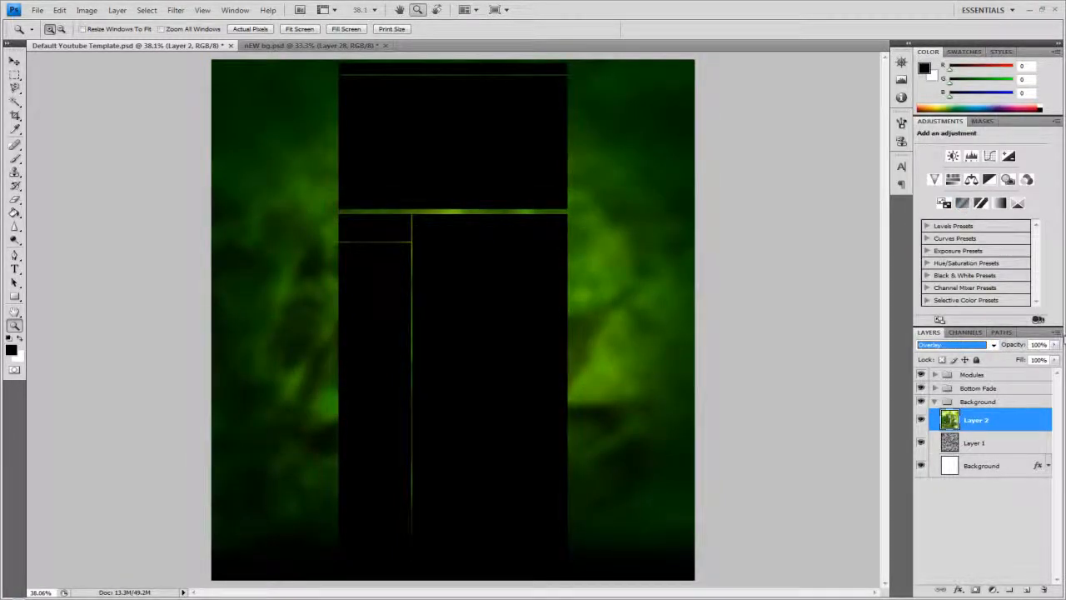
pyautogui.click(1038, 344)
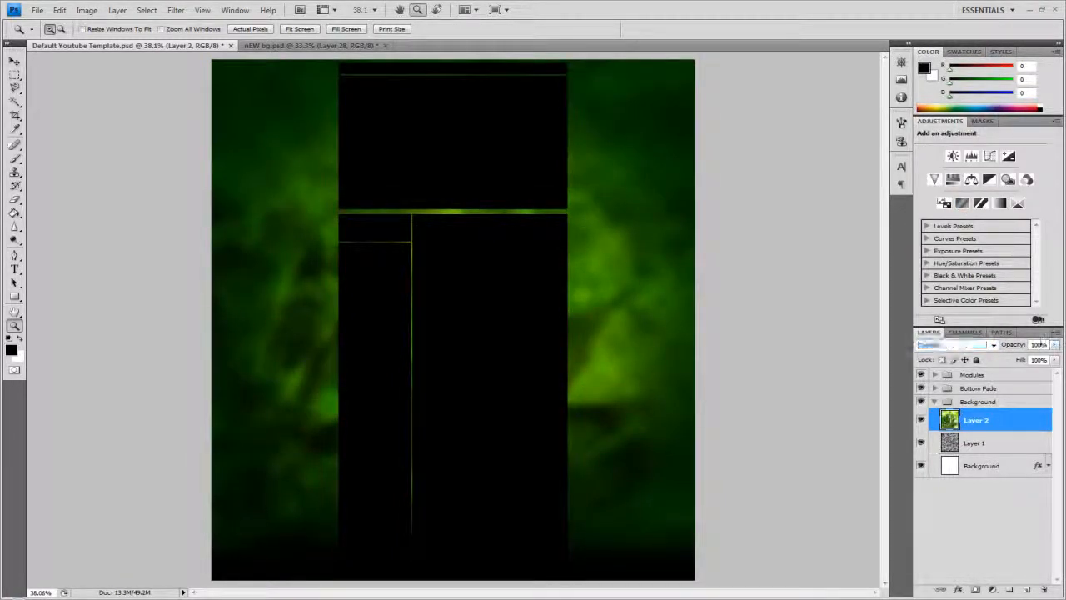
pyautogui.write('70')
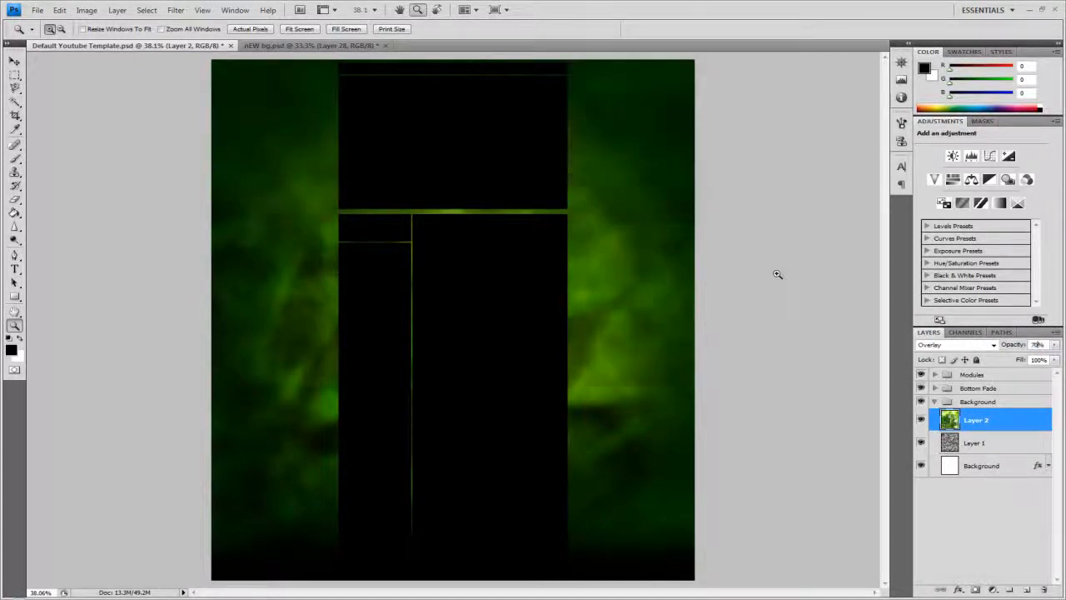
# Compare the background with the blurred image layer hidden and shown
pyautogui.click(920, 421)
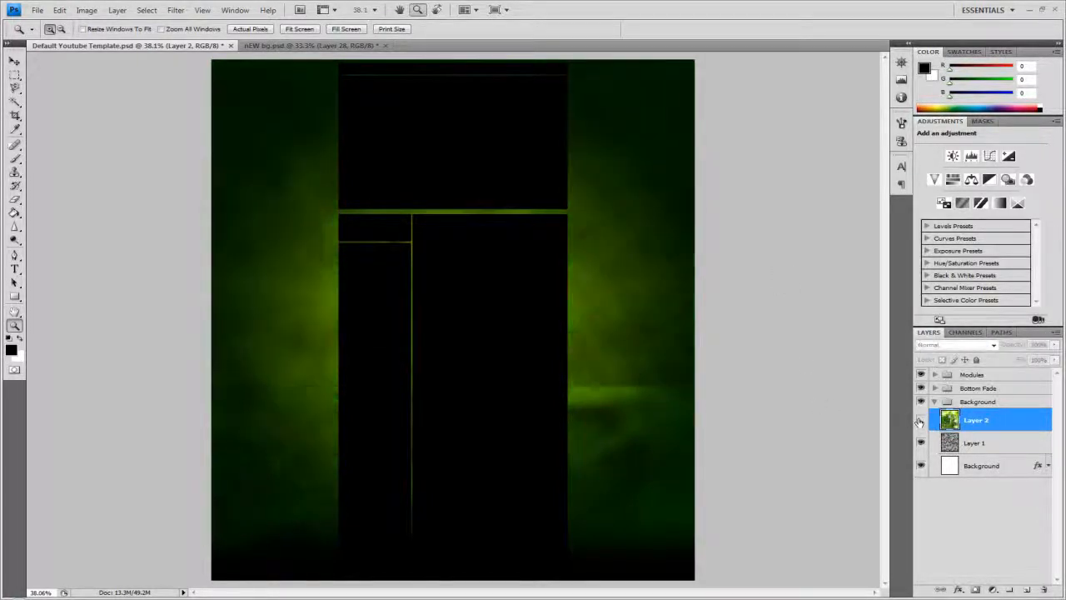
pyautogui.click(920, 420)
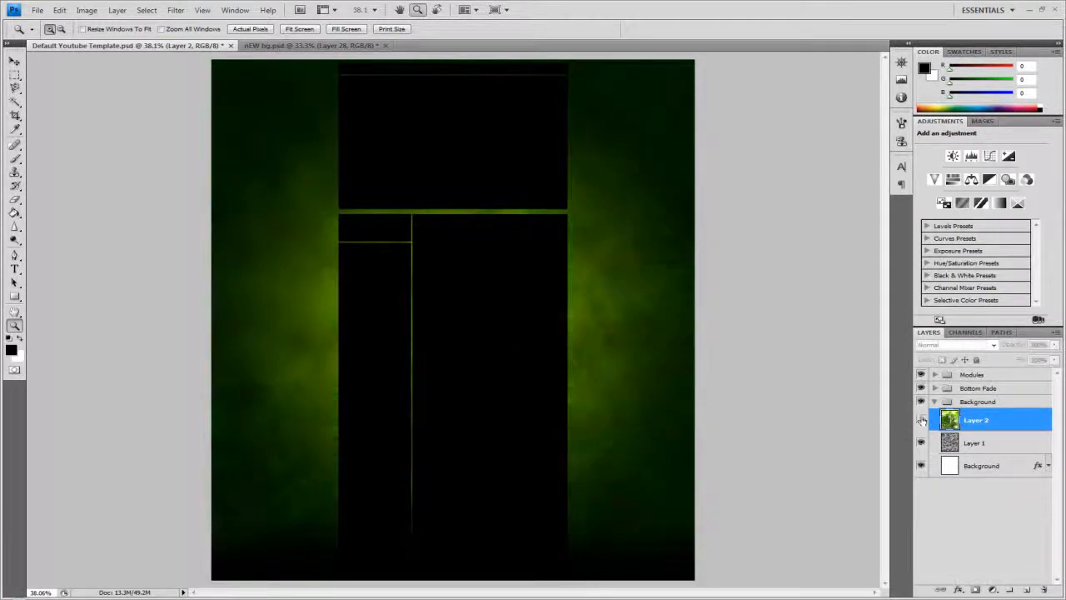
pyautogui.click(918, 420)
# Examine the blended green texture around the module boxes at actual pixel size and with the whole page fitted on screen
pyautogui.rightClick(325, 272)
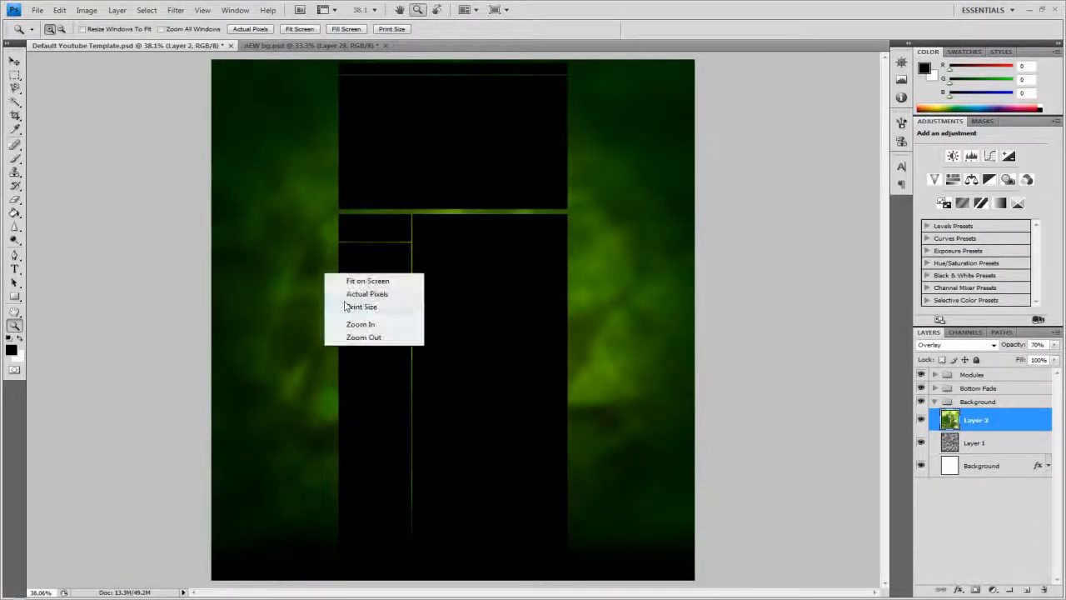
pyautogui.click(354, 290)
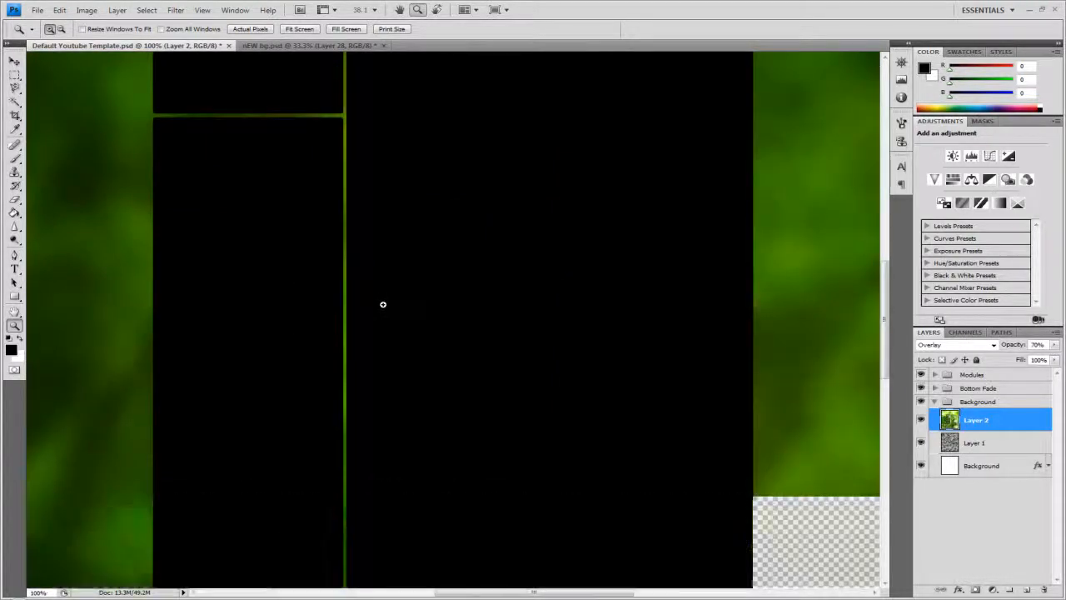
pyautogui.rightClick(383, 304)
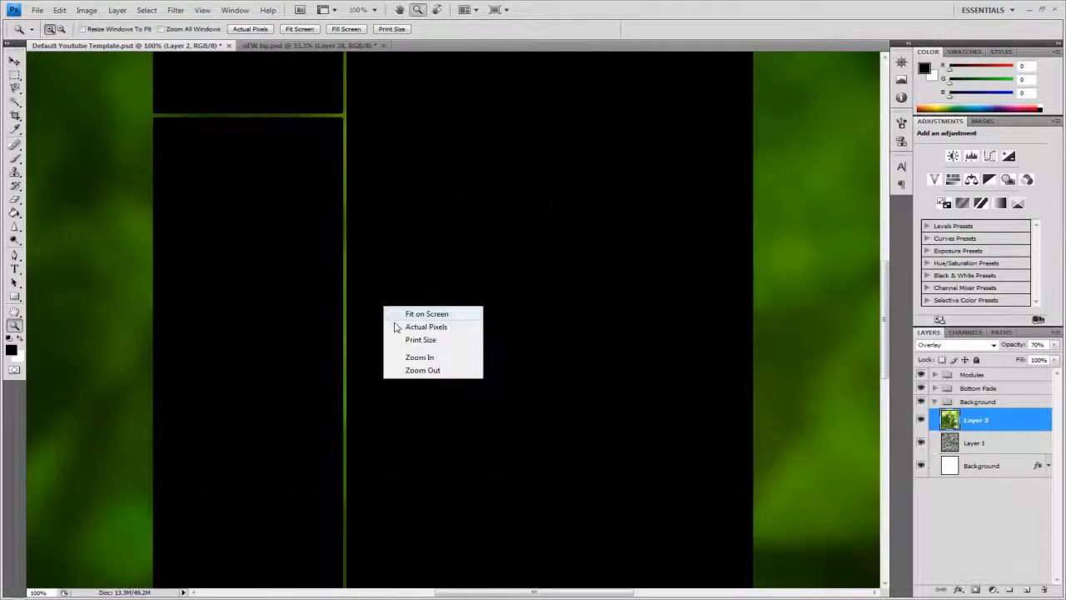
pyautogui.click(395, 326)
pyautogui.moveTo(886, 331); pyautogui.dragTo(863, 299)
pyautogui.rightClick(450, 314)
pyautogui.click(483, 320)
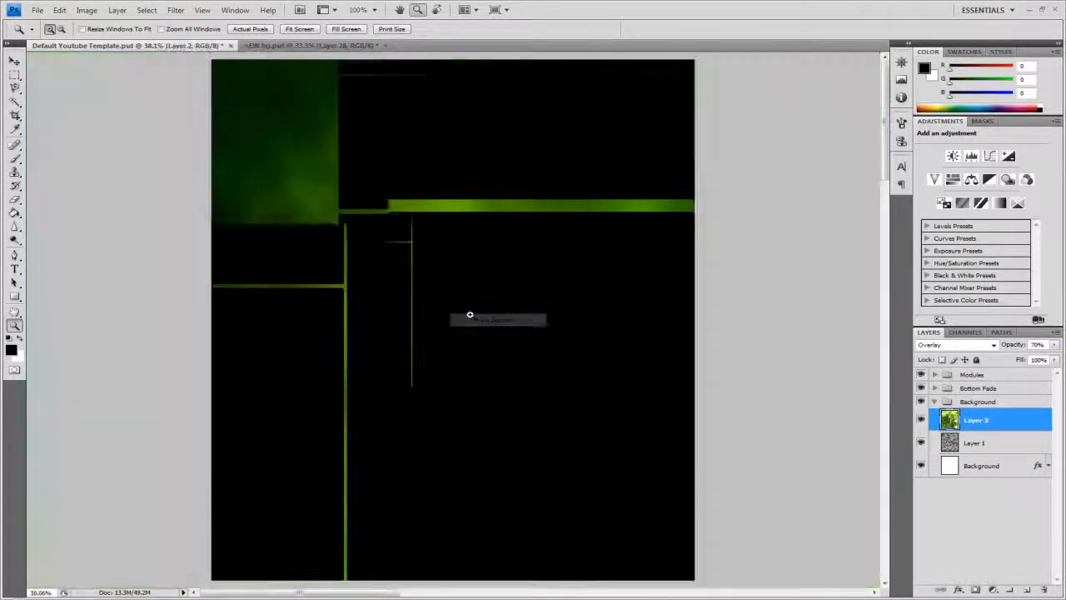
pyautogui.rightClick(335, 234)
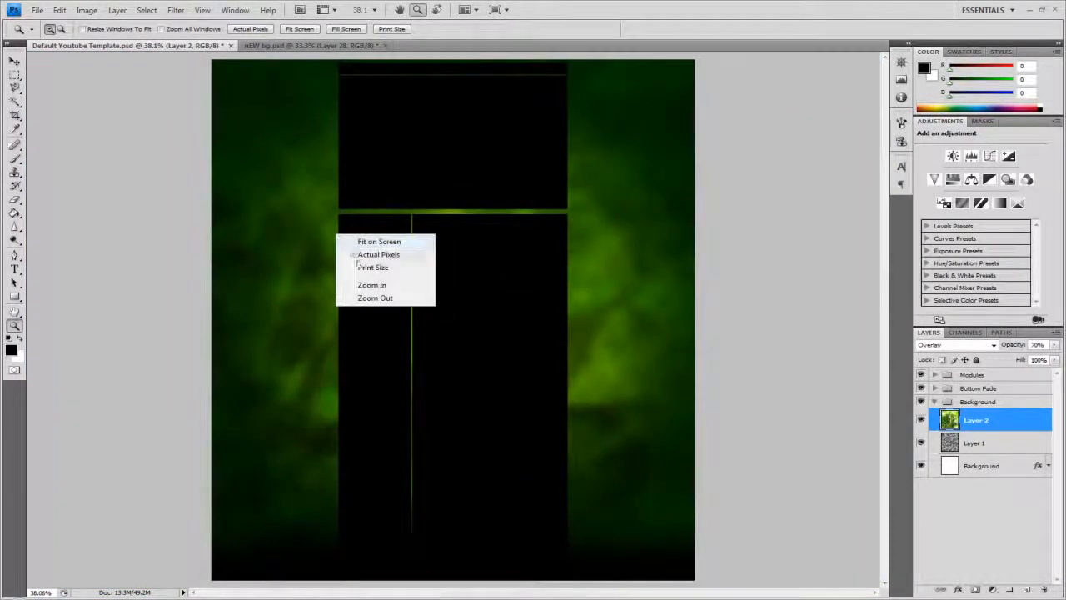
pyautogui.click(363, 252)
pyautogui.scroll(5, 771, 269)
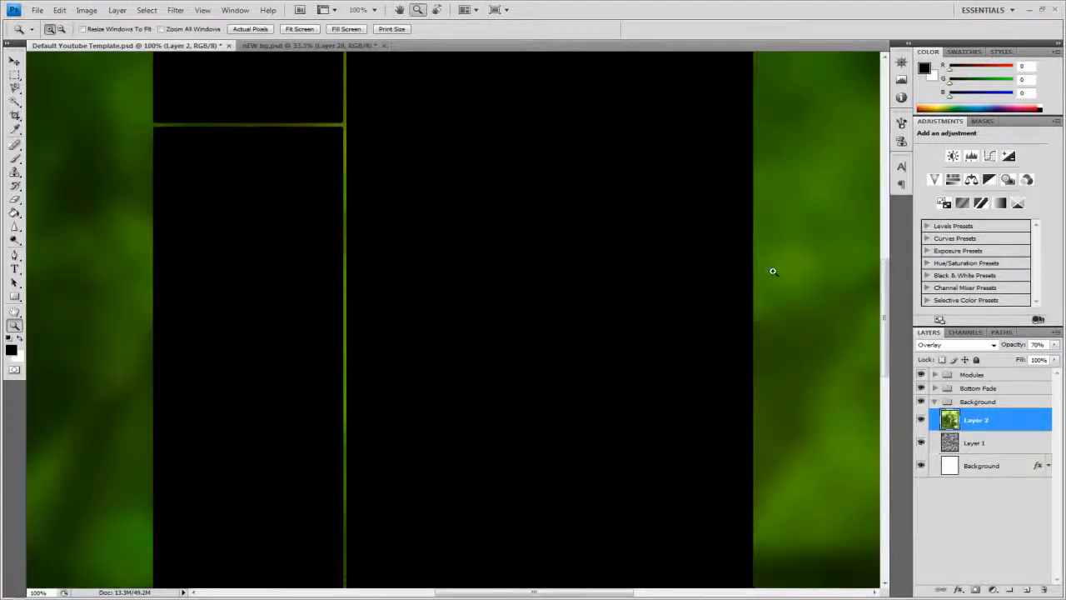
# Collapse the Background layer group and expand the Modules group to reach its box layers
pyautogui.click(935, 402)
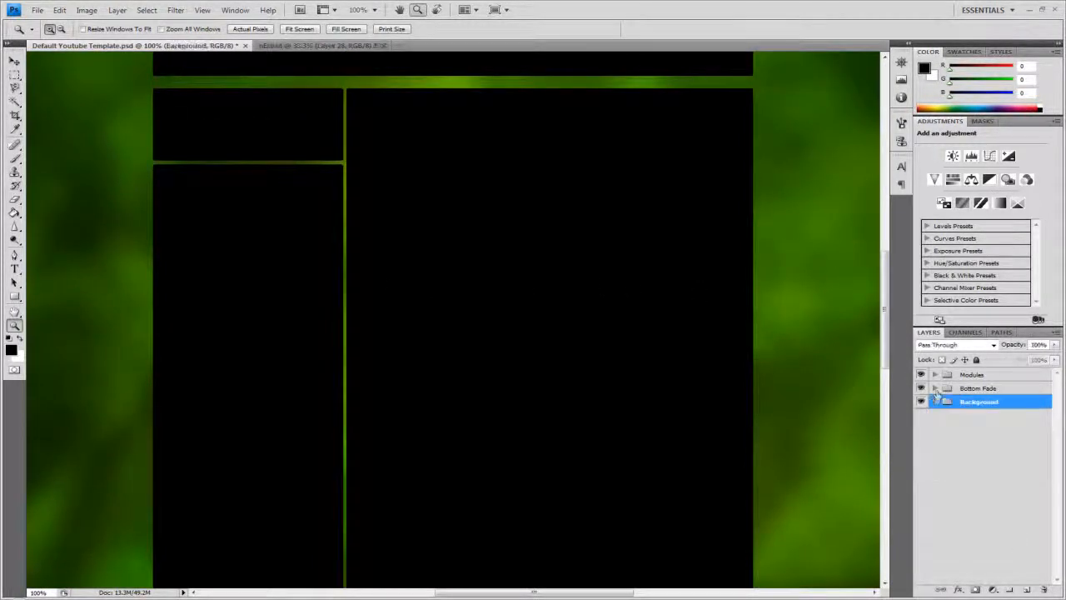
pyautogui.click(934, 389)
pyautogui.click(935, 388)
pyautogui.click(935, 375)
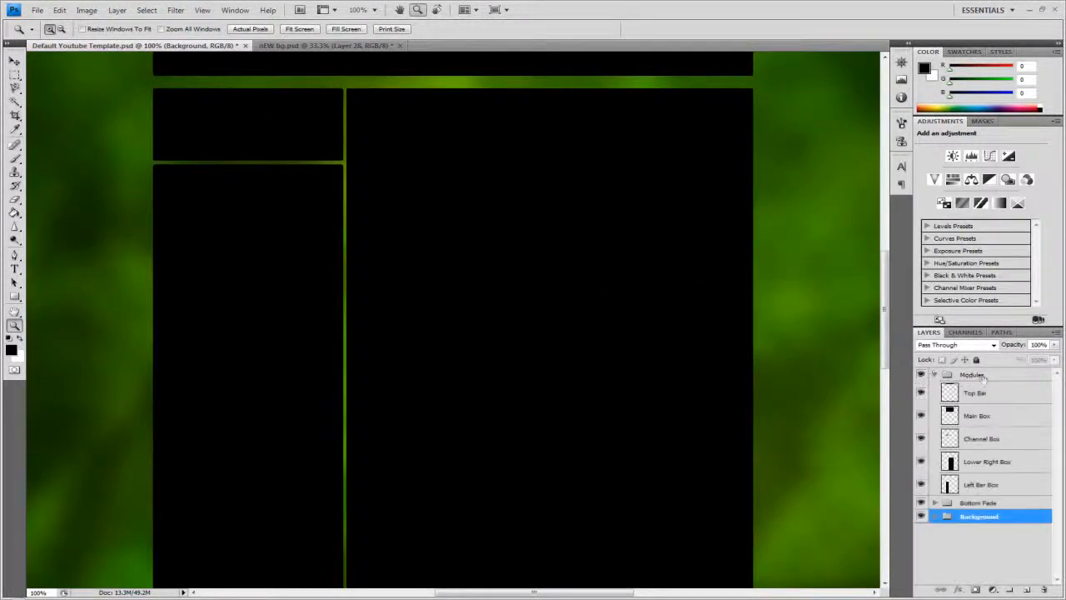
pyautogui.click(980, 376)
# Add a Color Overlay in near-black 070707 to the Left Bar Box layer
pyautogui.click(1016, 484)
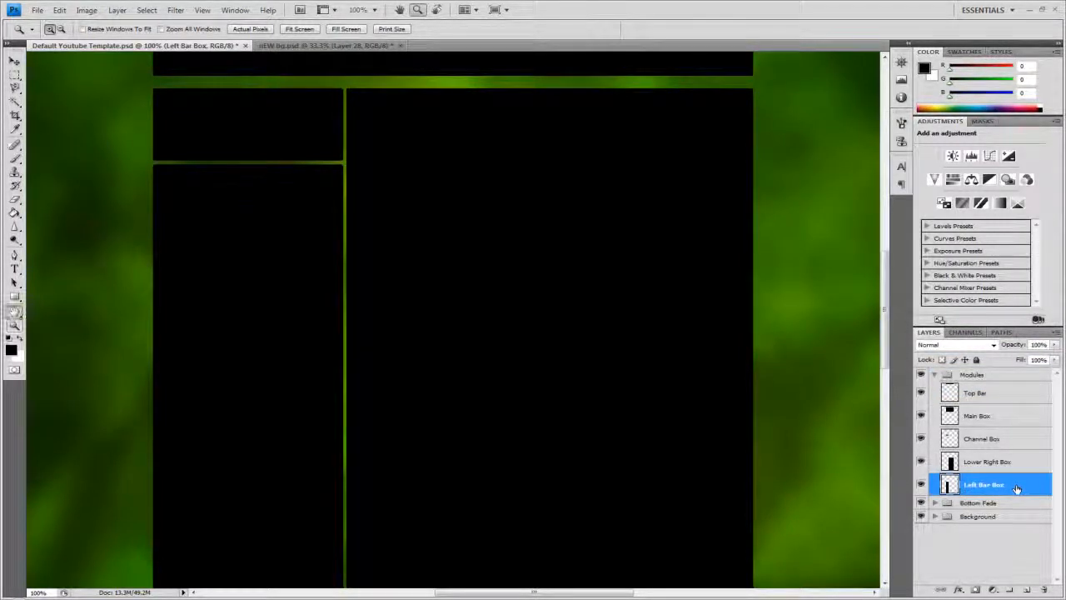
pyautogui.doubleClick(1017, 487)
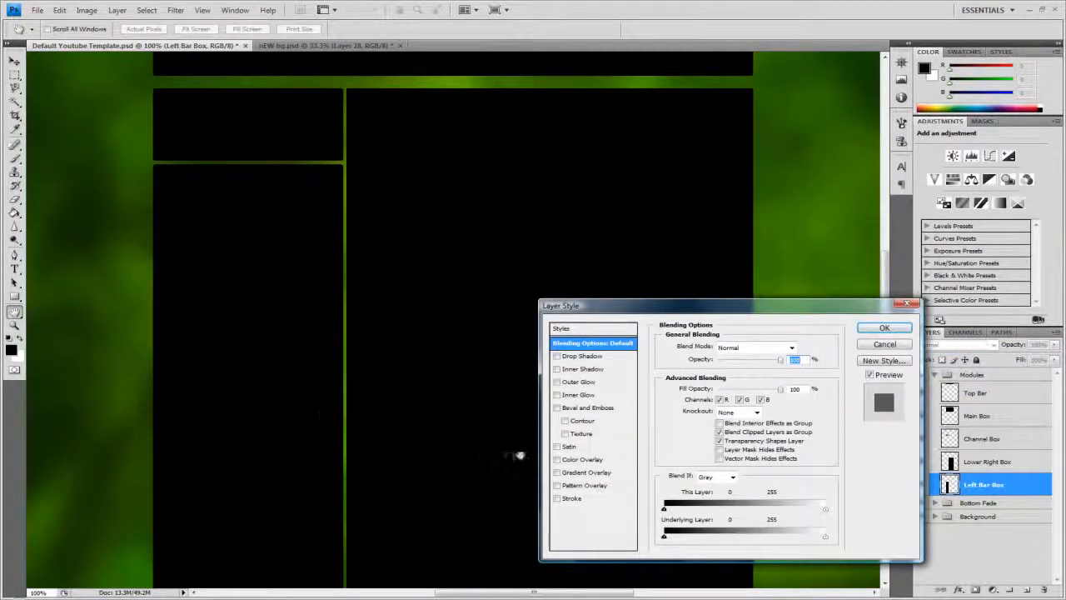
pyautogui.click(556, 459)
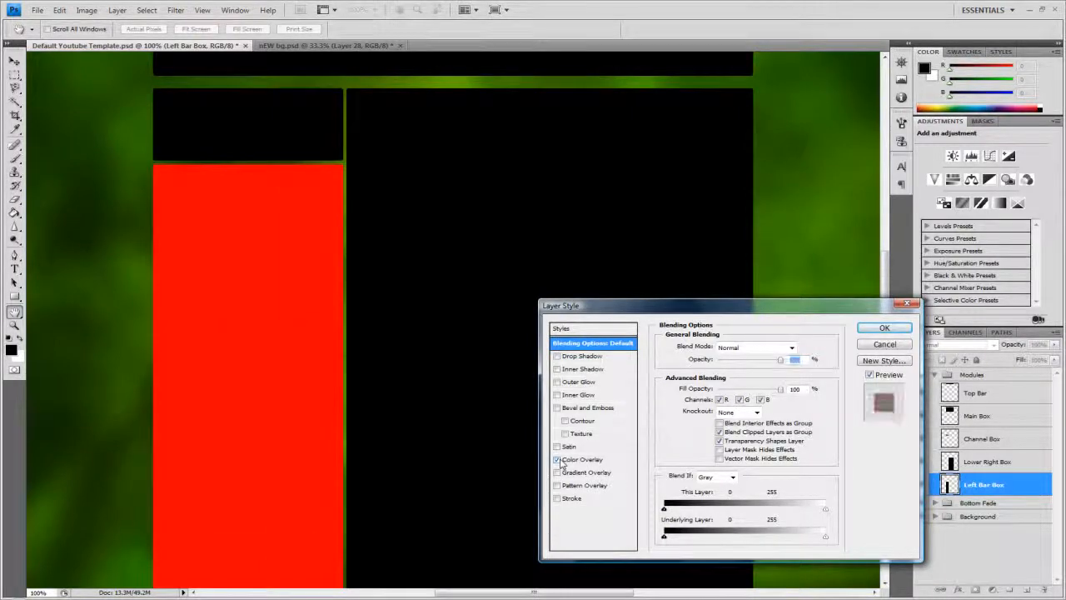
pyautogui.click(556, 458)
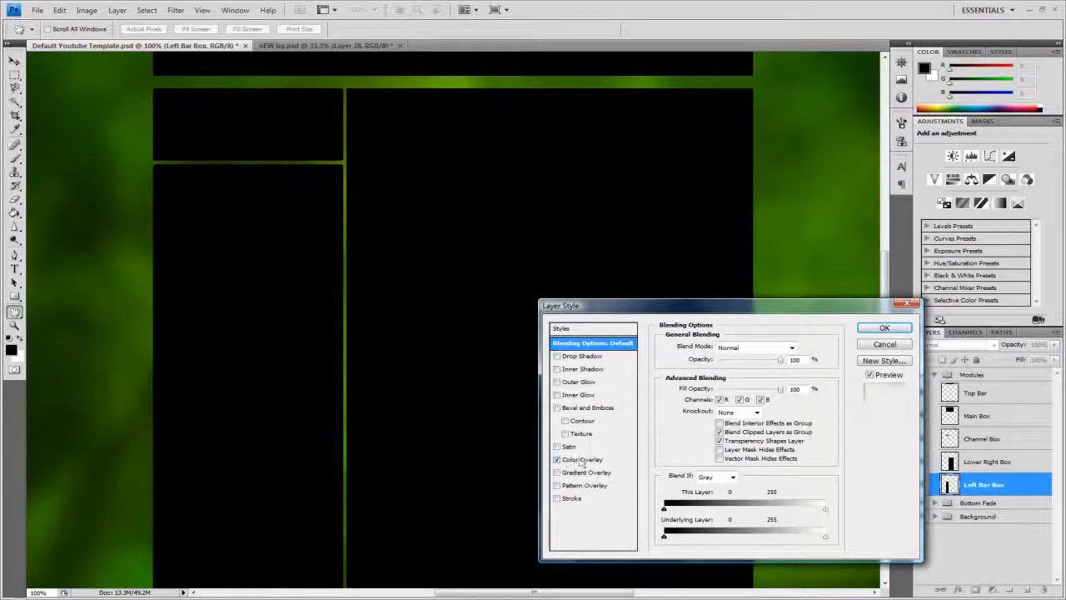
pyautogui.click(581, 459)
pyautogui.click(797, 348)
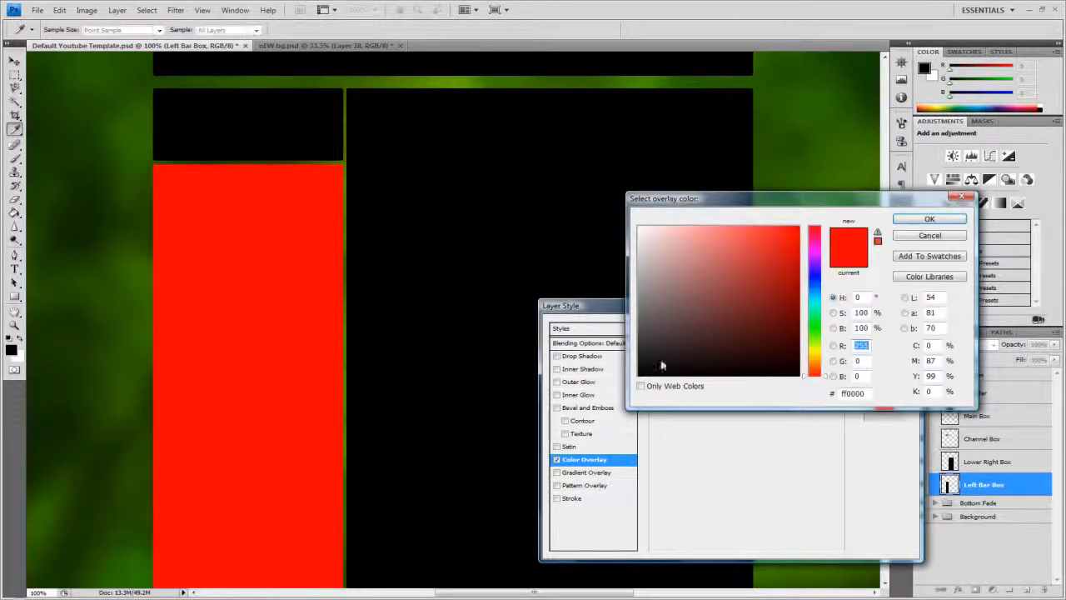
pyautogui.click(645, 364)
pyautogui.moveTo(645, 365); pyautogui.dragTo(620, 370)
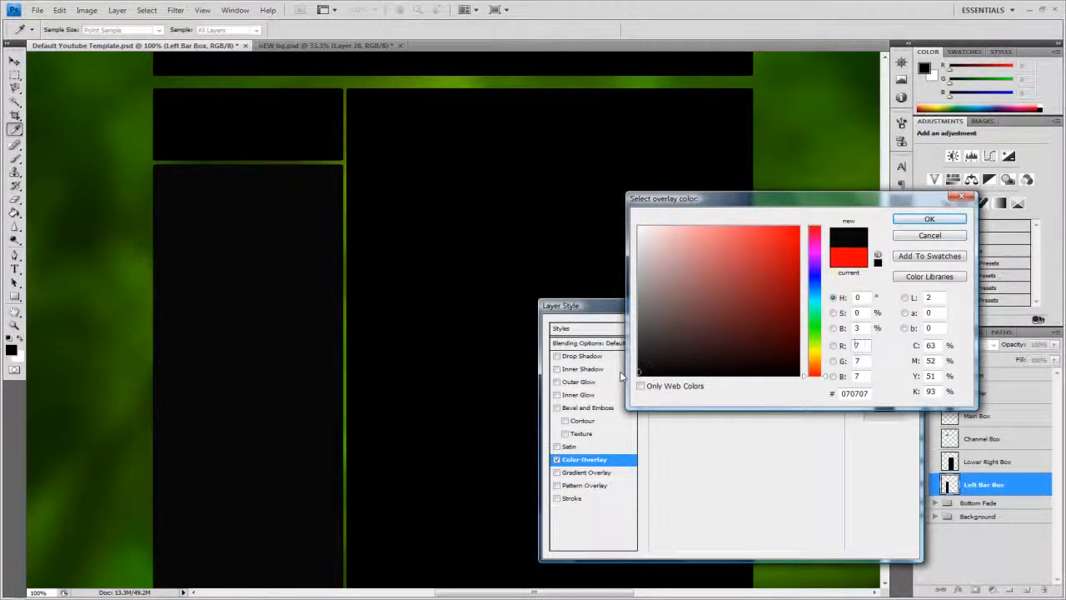
pyautogui.click(908, 218)
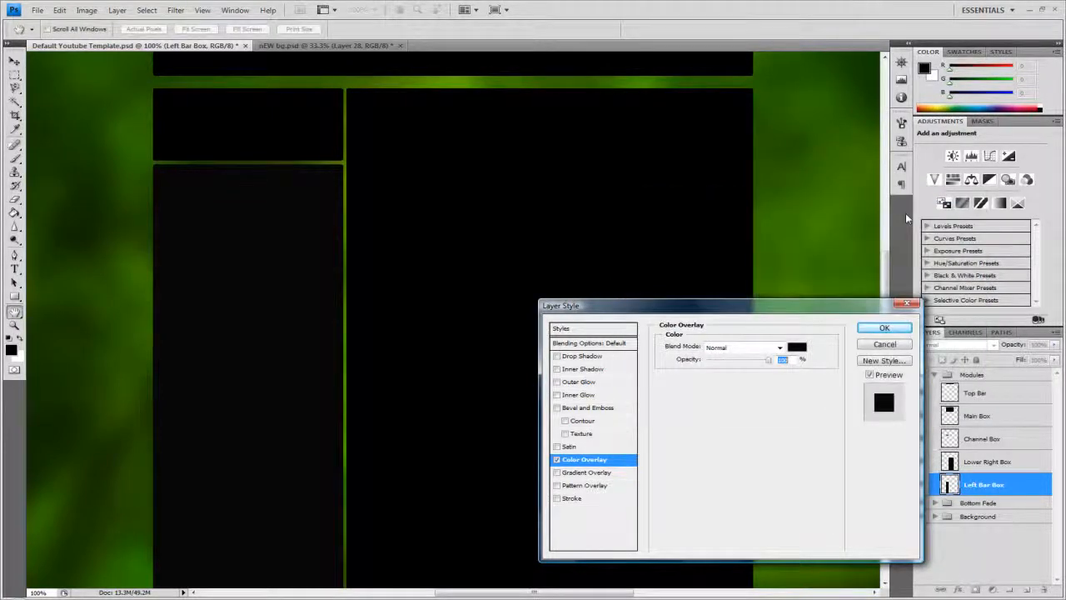
# Add a white 1 px stroke positioned Inside to the Left Bar Box
pyautogui.click(557, 498)
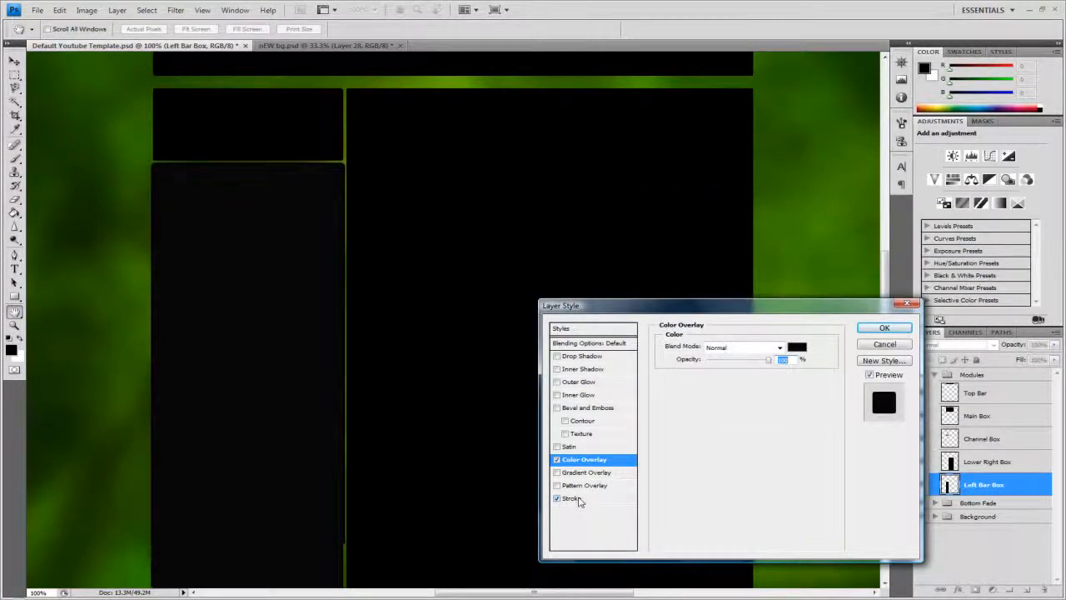
pyautogui.click(578, 499)
pyautogui.click(691, 422)
pyautogui.moveTo(661, 331); pyautogui.dragTo(557, 195)
pyautogui.click(920, 220)
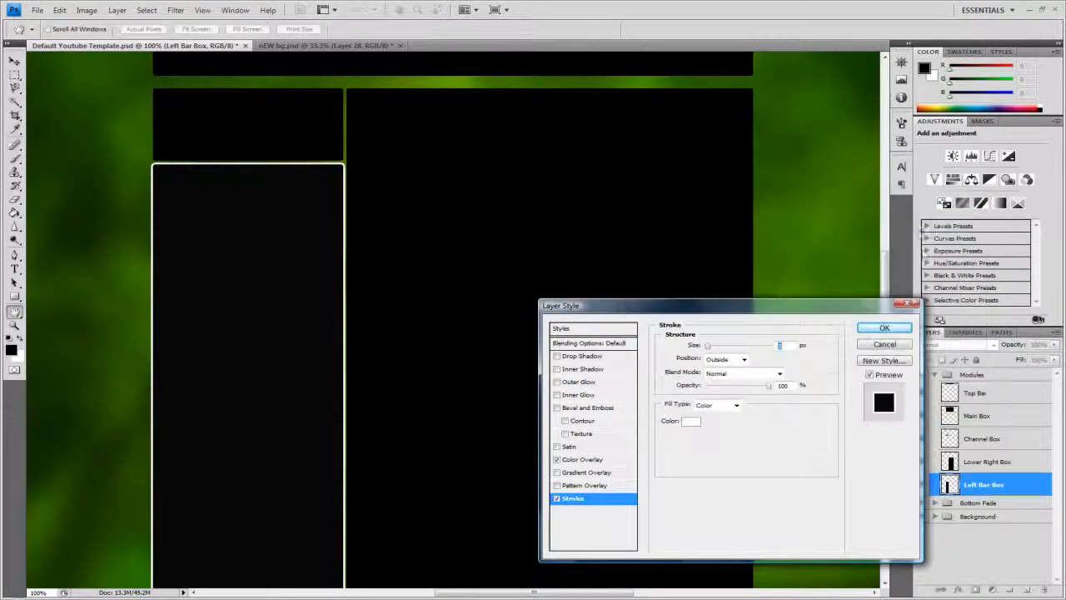
pyautogui.click(725, 359)
pyautogui.click(715, 380)
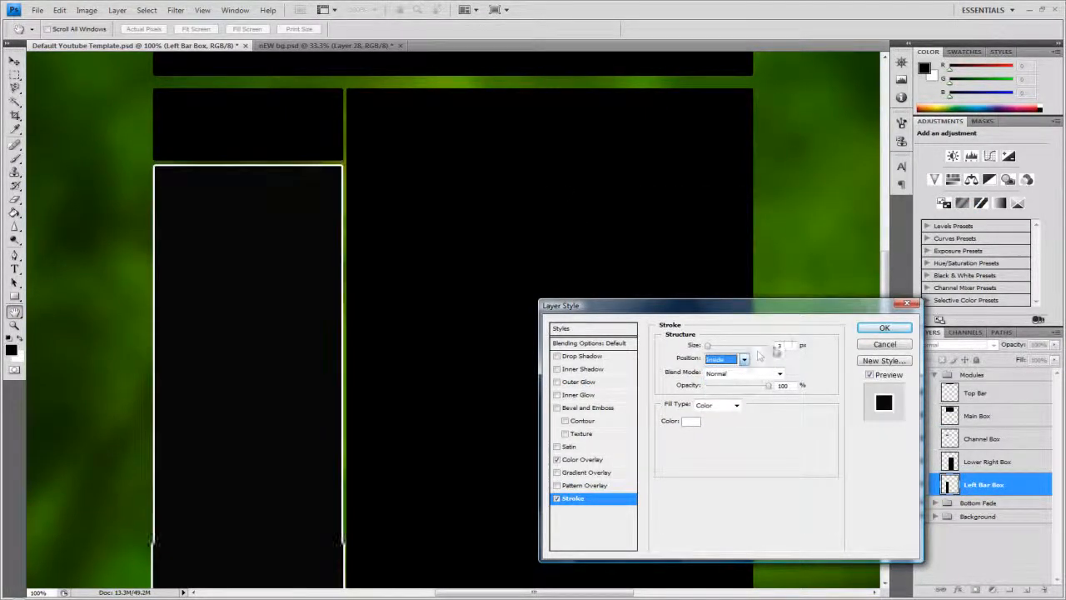
pyautogui.write('1')
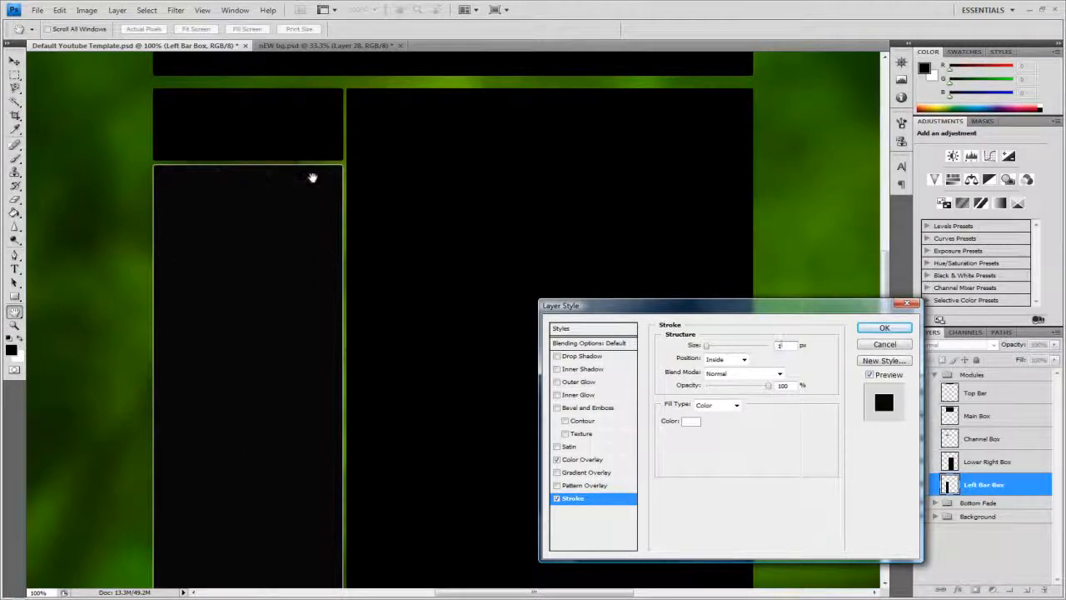
# Add an Outer Glow to the Left Bar Box with Normal blend mode and black 000000 as its colour
pyautogui.click(556, 381)
pyautogui.click(580, 381)
pyautogui.click(779, 347)
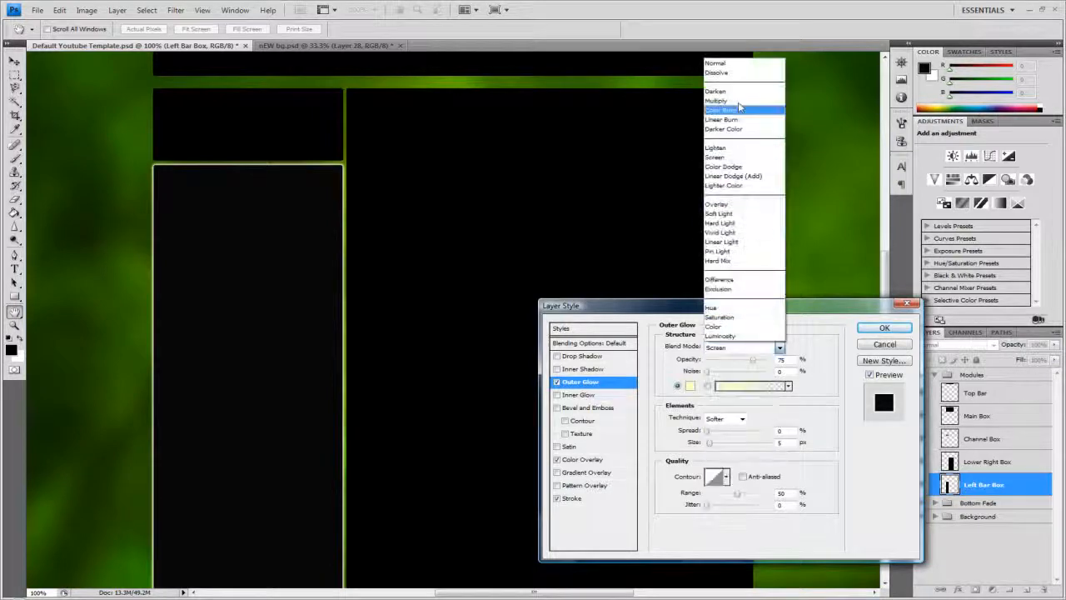
pyautogui.click(721, 63)
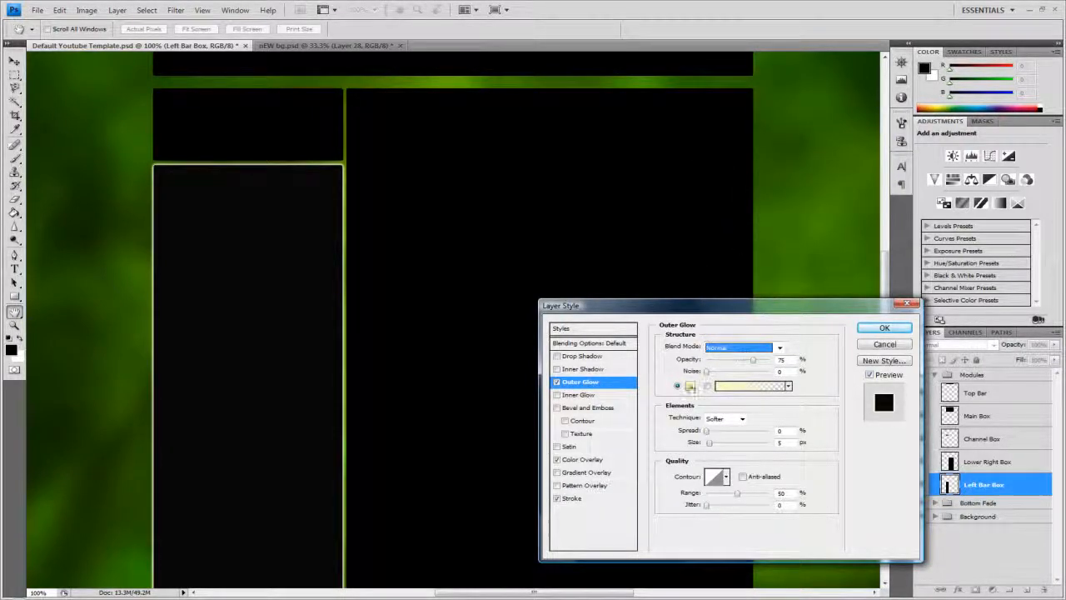
pyautogui.click(691, 385)
pyautogui.click(527, 459)
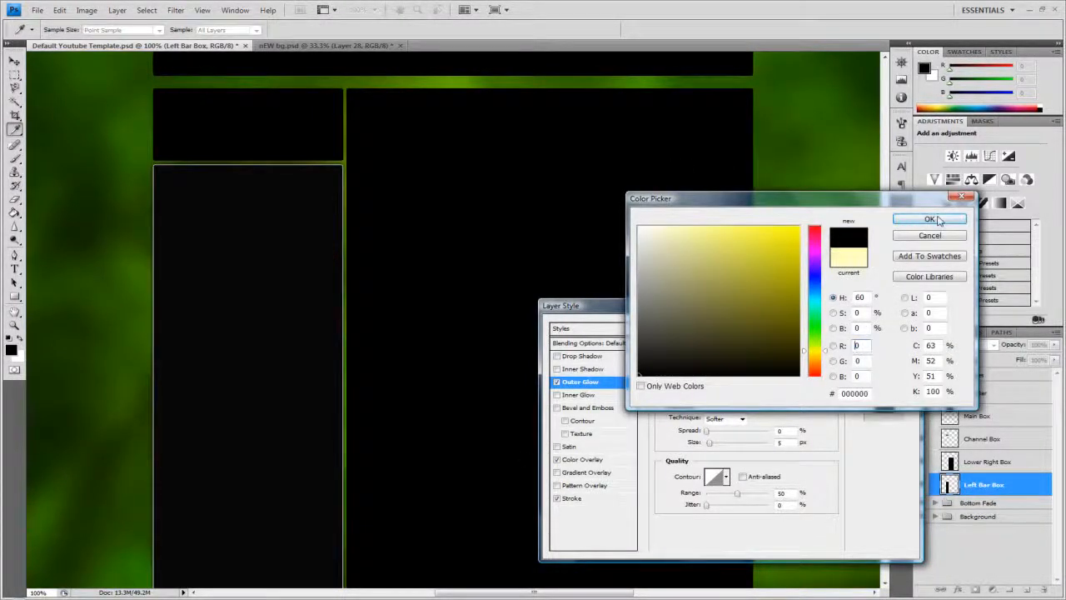
pyautogui.click(929, 219)
# Try the Screen blend mode on the outer glow and return it to Normal
pyautogui.click(739, 347)
pyautogui.click(741, 348)
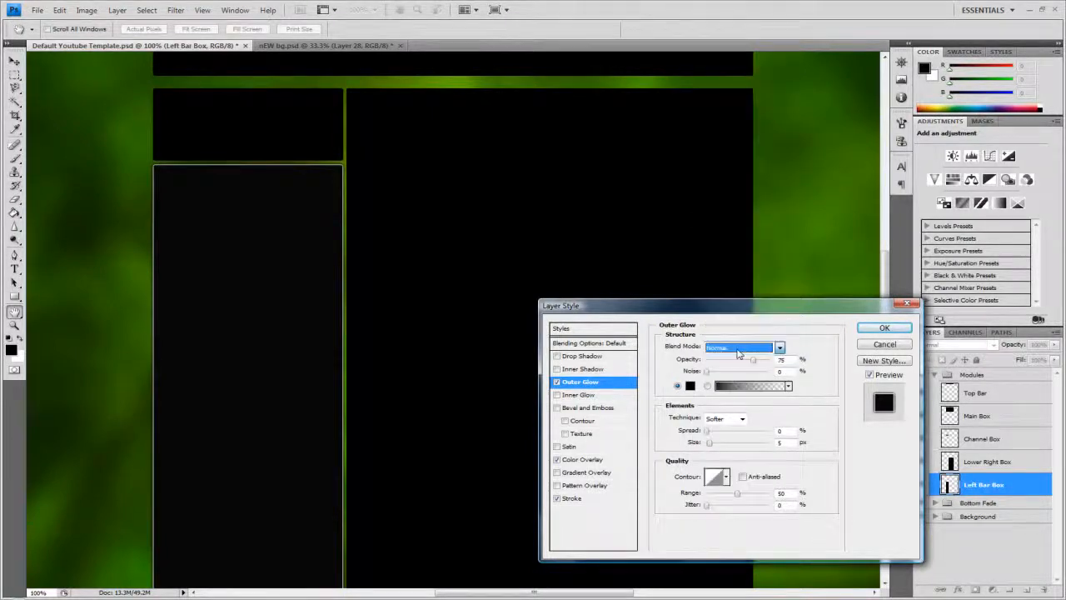
pyautogui.click(742, 347)
pyautogui.click(721, 156)
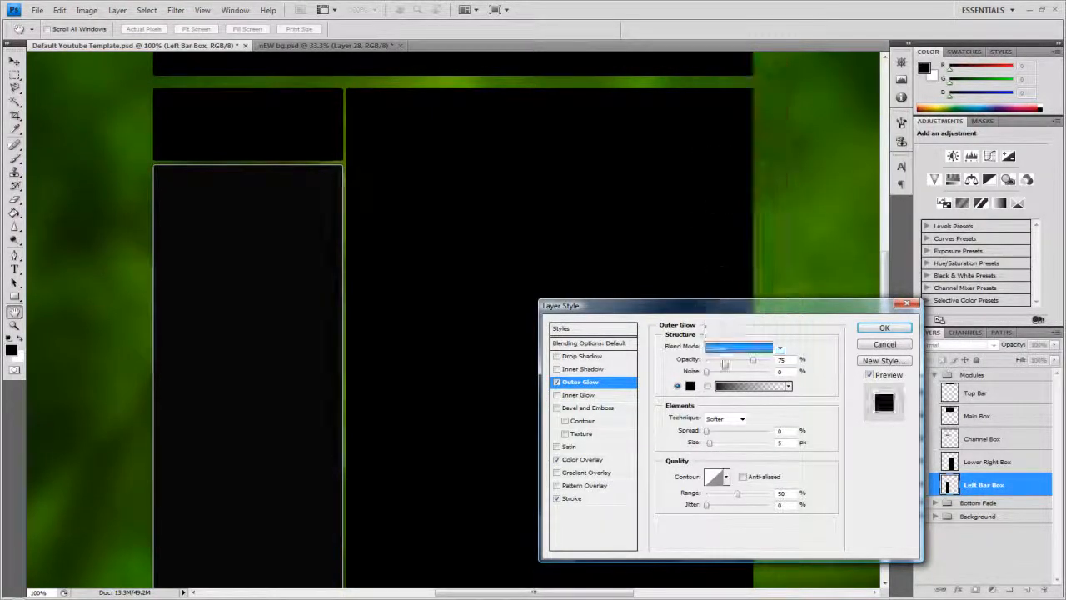
pyautogui.click(740, 347)
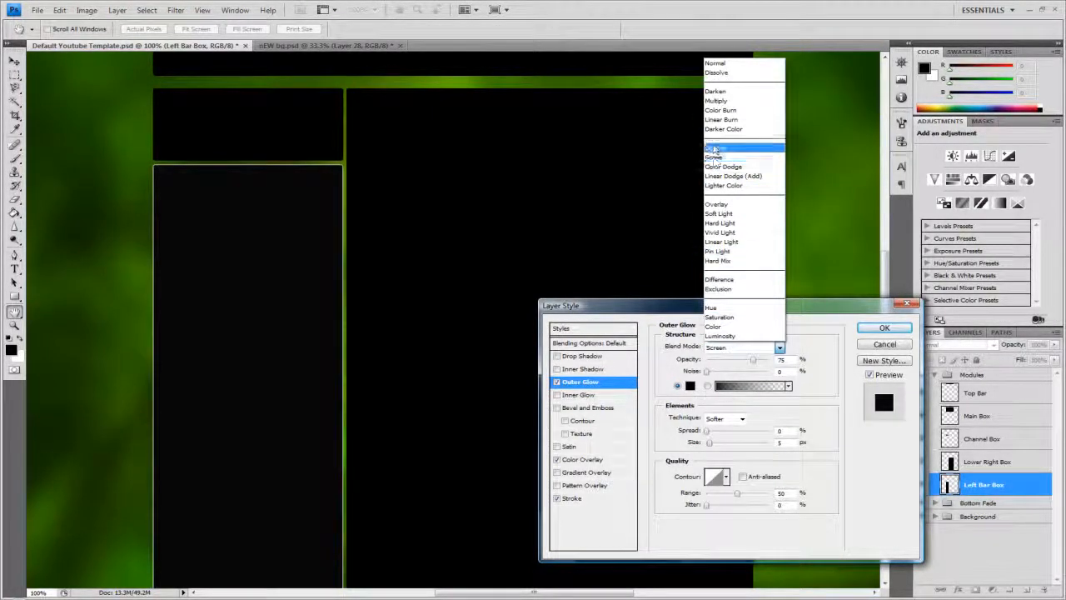
pyautogui.click(714, 64)
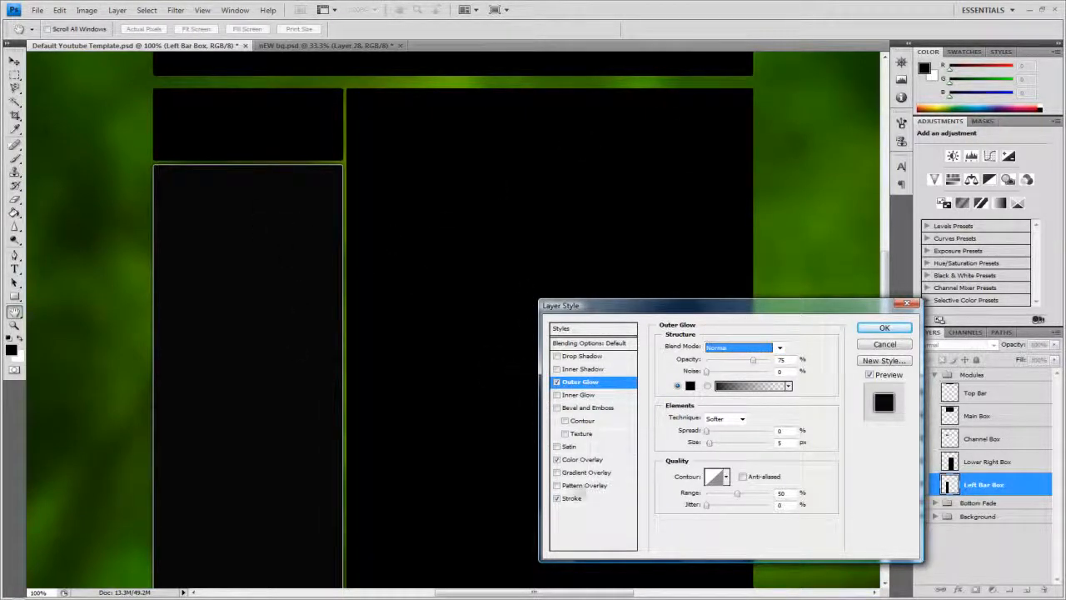
# Change the Left Bar Box stroke's fill type to Gradient with the Shape Burst style
pyautogui.click(573, 498)
pyautogui.click(717, 405)
pyautogui.click(714, 433)
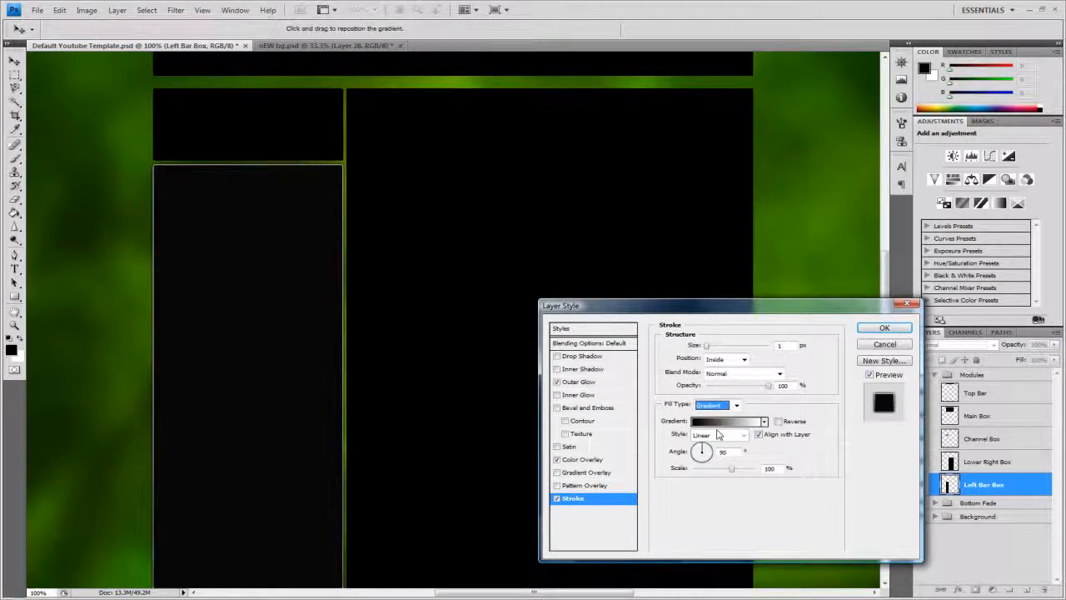
pyautogui.click(742, 434)
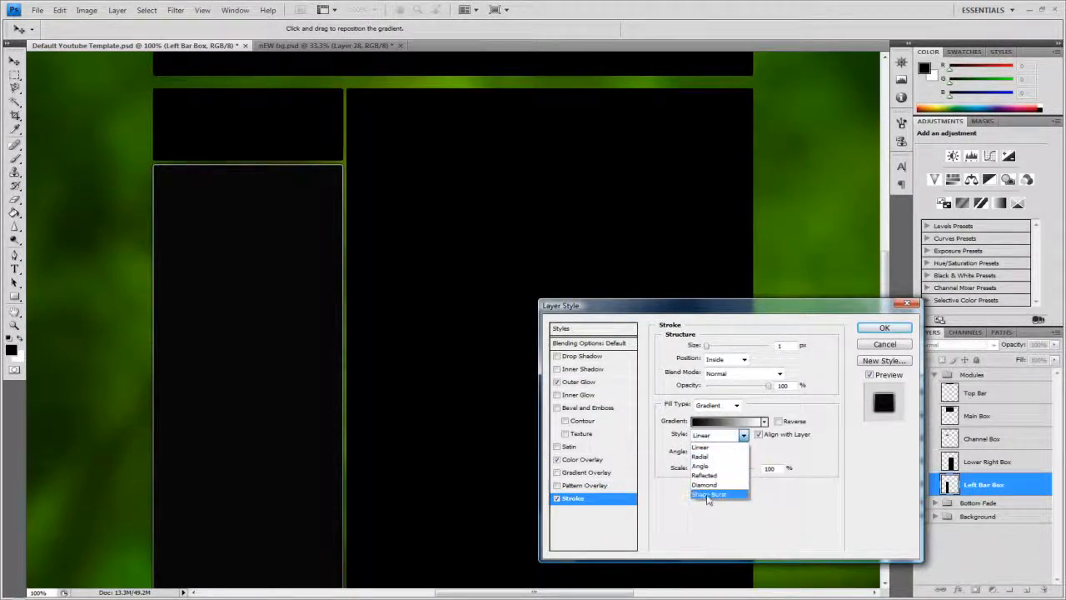
pyautogui.click(707, 494)
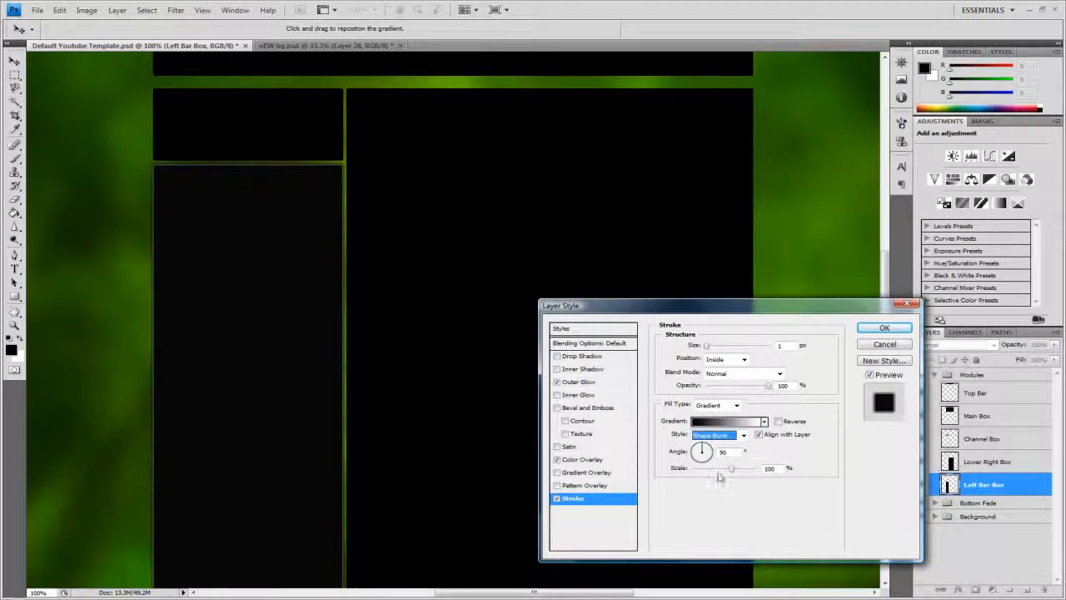
# Set the starting stop of the stroke gradient to light green afffad
pyautogui.click(721, 421)
pyautogui.doubleClick(725, 365)
pyautogui.click(815, 328)
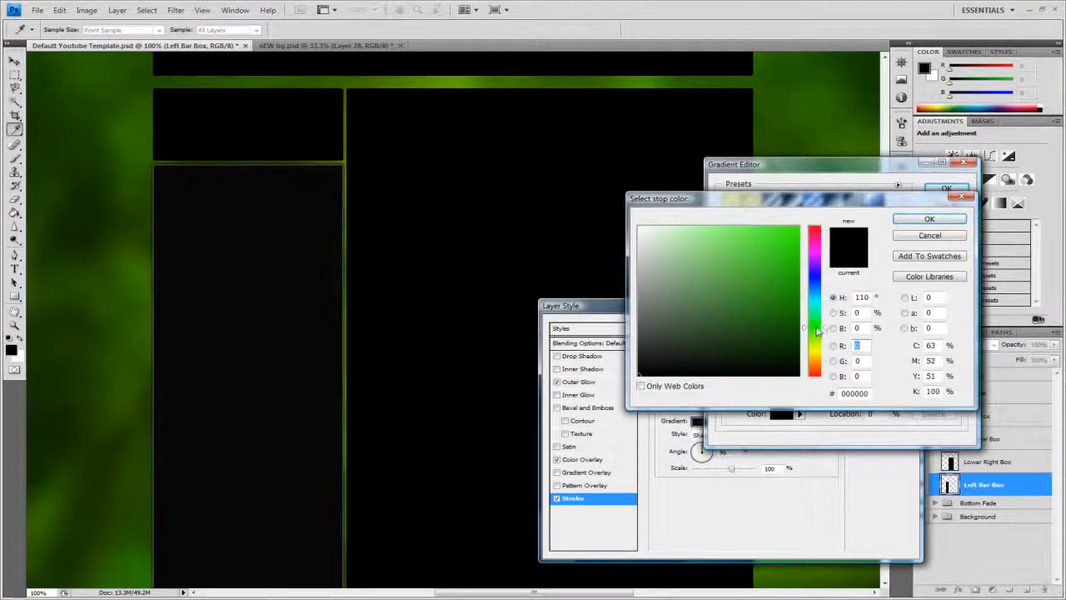
pyautogui.click(690, 225)
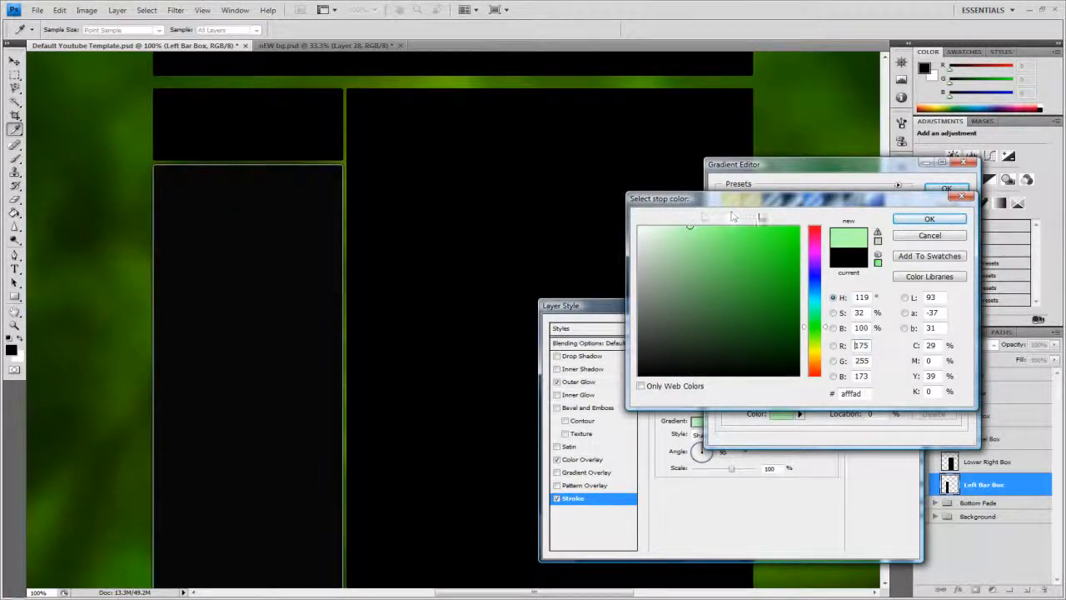
pyautogui.click(932, 219)
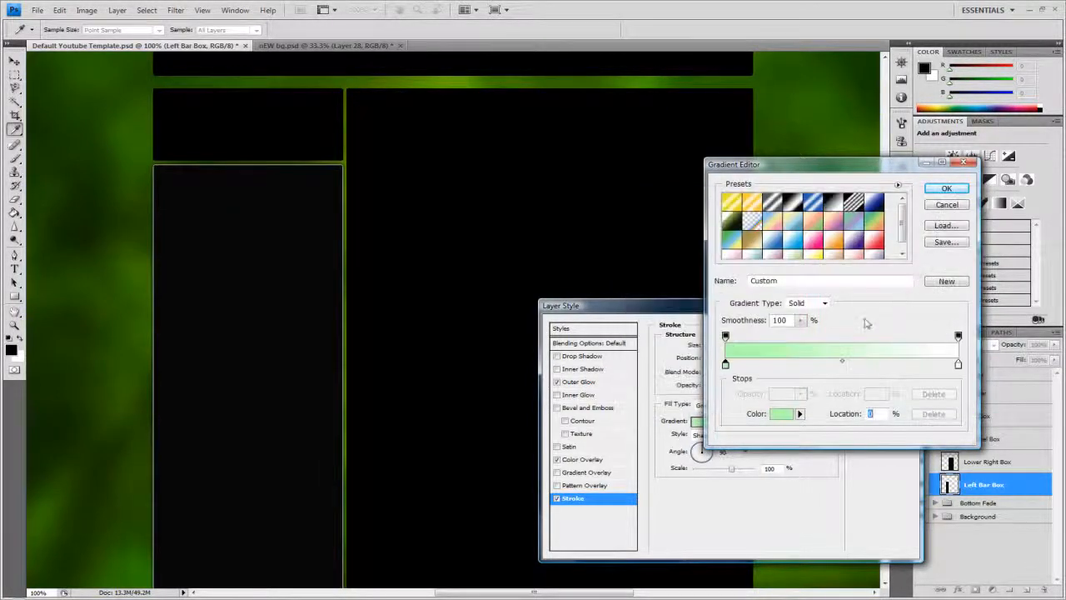
# Set the end stop of the stroke gradient to green 75d07e and apply the layer style
pyautogui.doubleClick(957, 365)
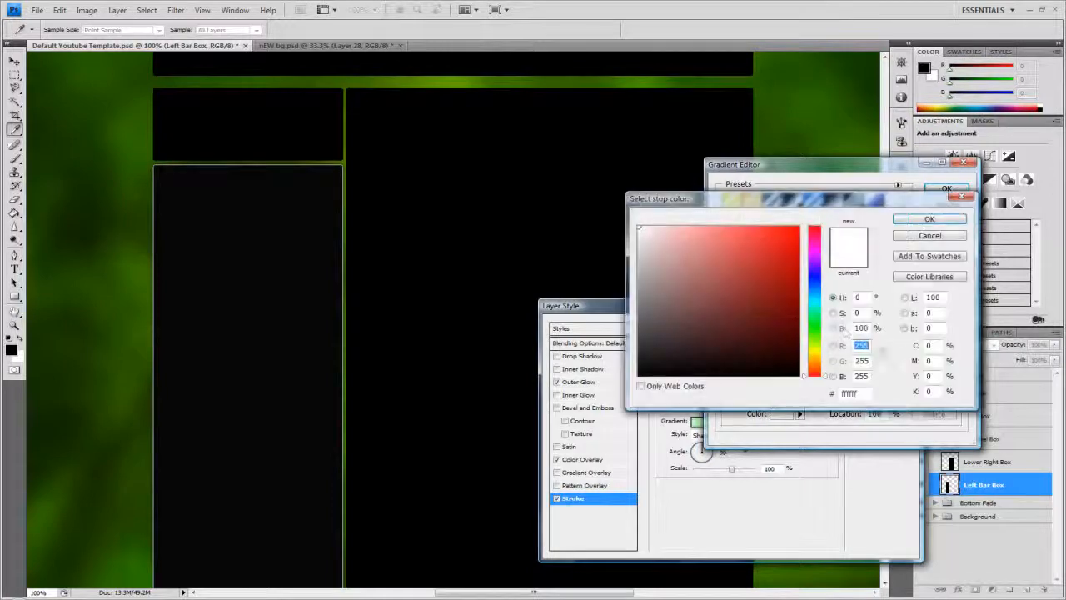
pyautogui.click(814, 323)
pyautogui.moveTo(696, 257)
pyautogui.mouseDown()
pyautogui.moveTo(691, 250)
pyautogui.moveTo(708, 253)
pyautogui.mouseUp()
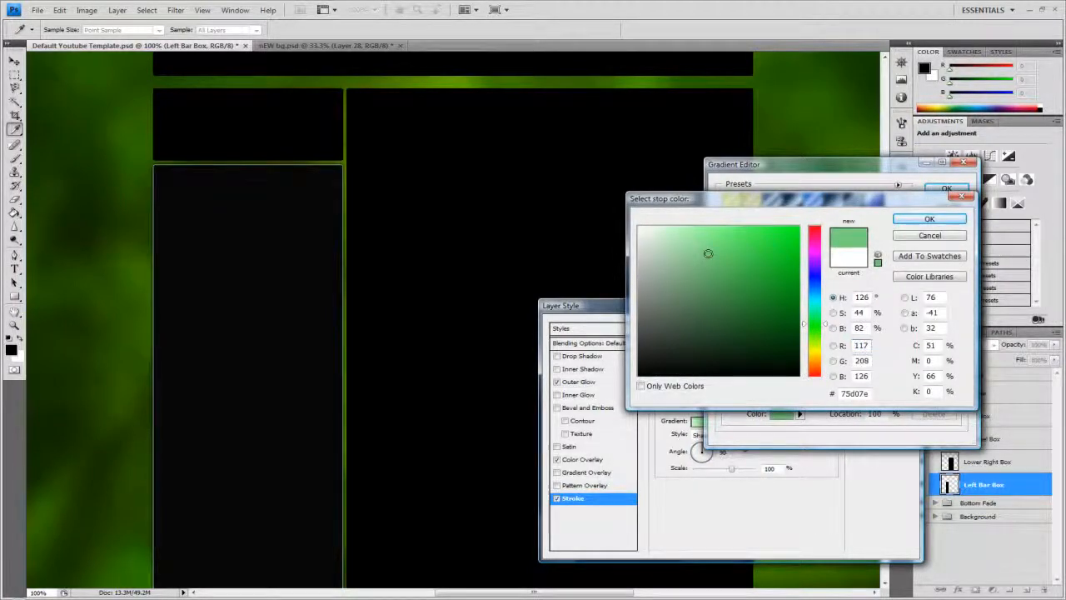
pyautogui.click(949, 218)
pyautogui.click(947, 191)
pyautogui.click(884, 327)
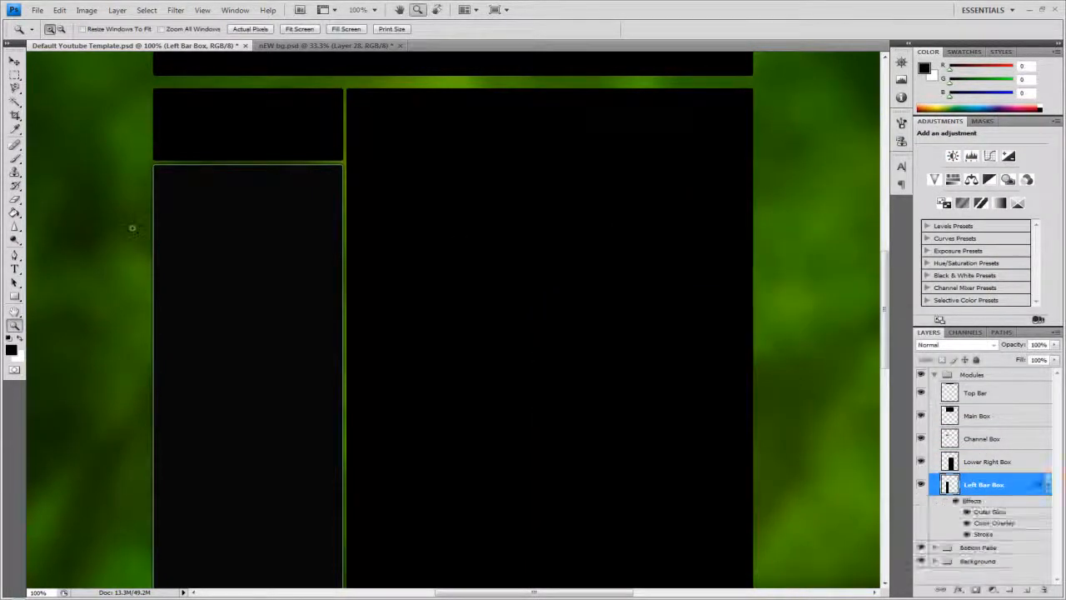
# Collapse the Left Bar Box effects list and copy its layer style
pyautogui.scroll(2, 242, 252)
pyautogui.scroll(-2, 220, 275)
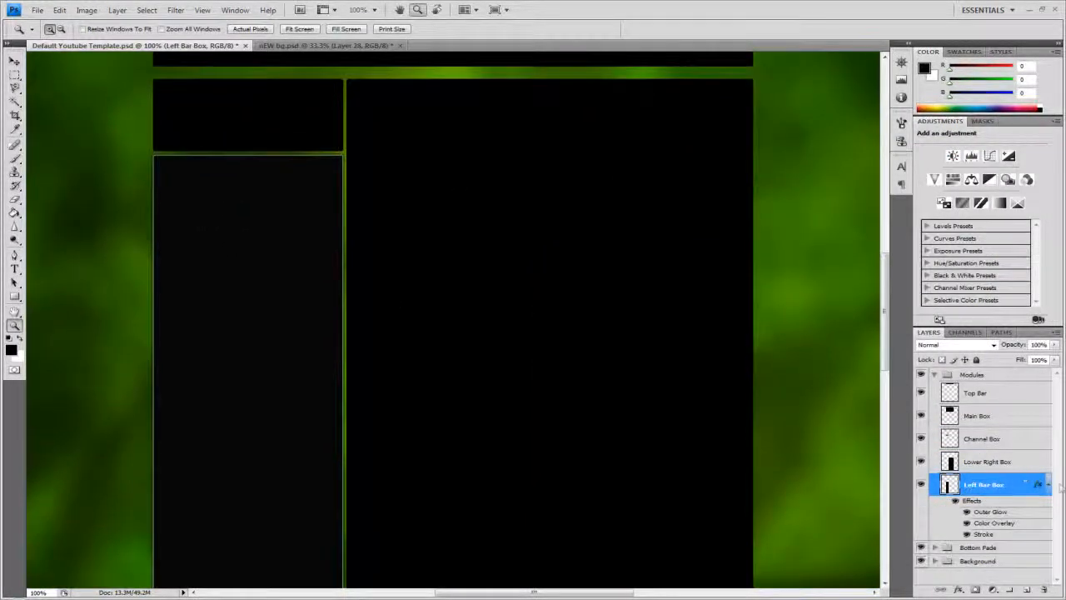
pyautogui.click(1049, 484)
pyautogui.rightClick(999, 486)
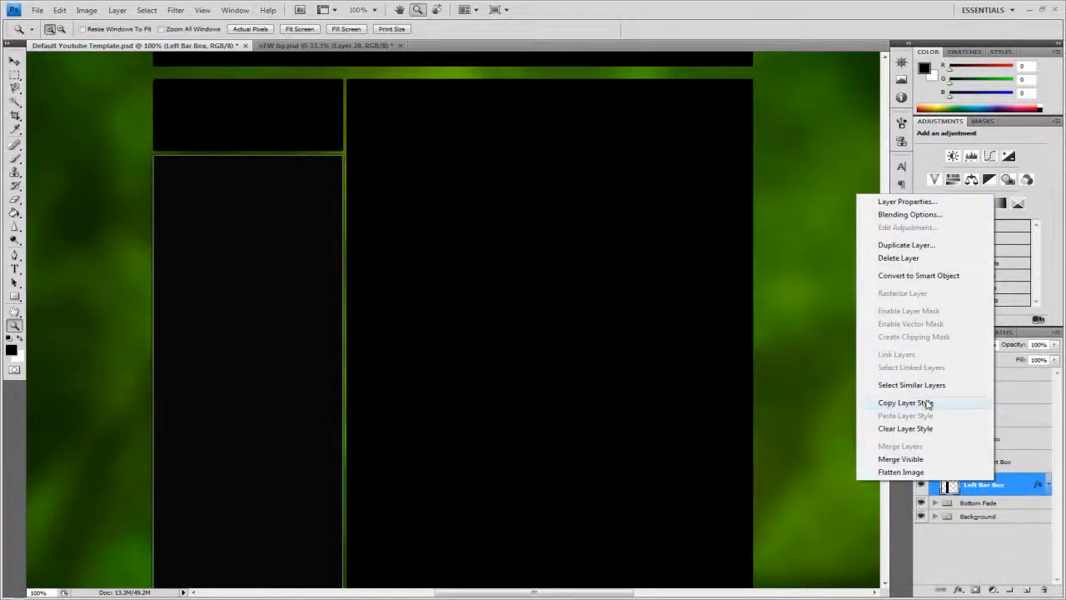
pyautogui.click(918, 404)
# Paste the copied layer style onto the Lower Right Box, Channel Box, Main Box and Top Bar layers
pyautogui.click(1005, 461)
pyautogui.rightClick(1005, 462)
pyautogui.click(955, 395)
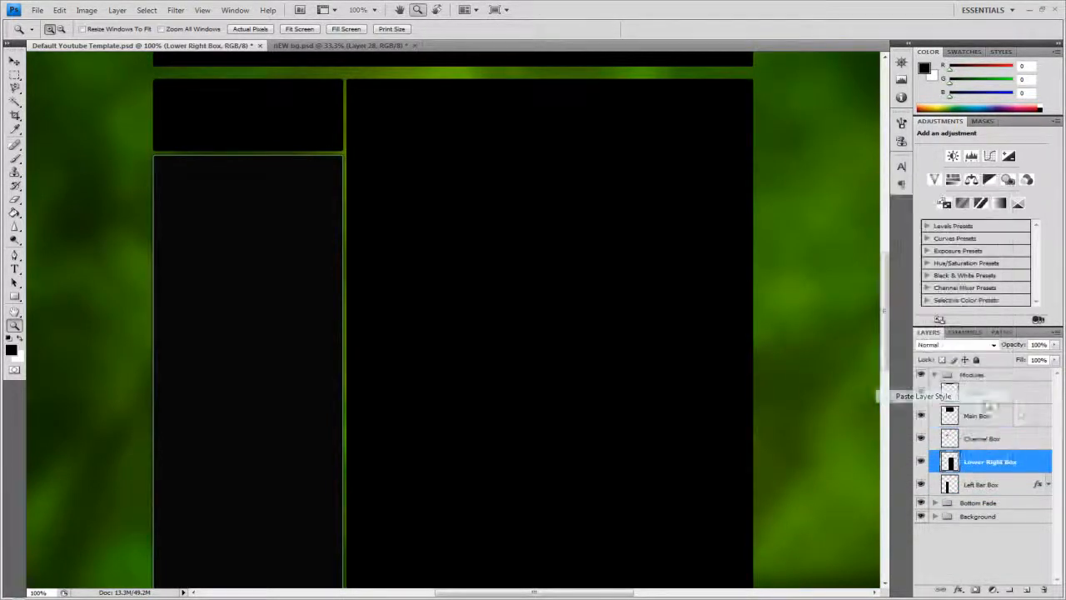
pyautogui.rightClick(1007, 438)
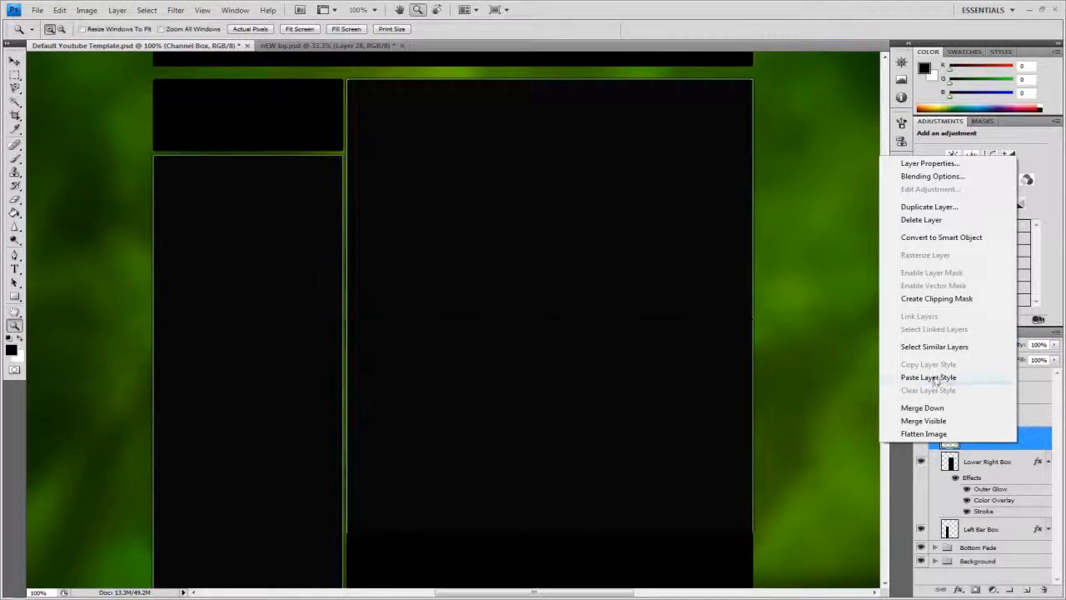
pyautogui.click(939, 384)
pyautogui.rightClick(1003, 416)
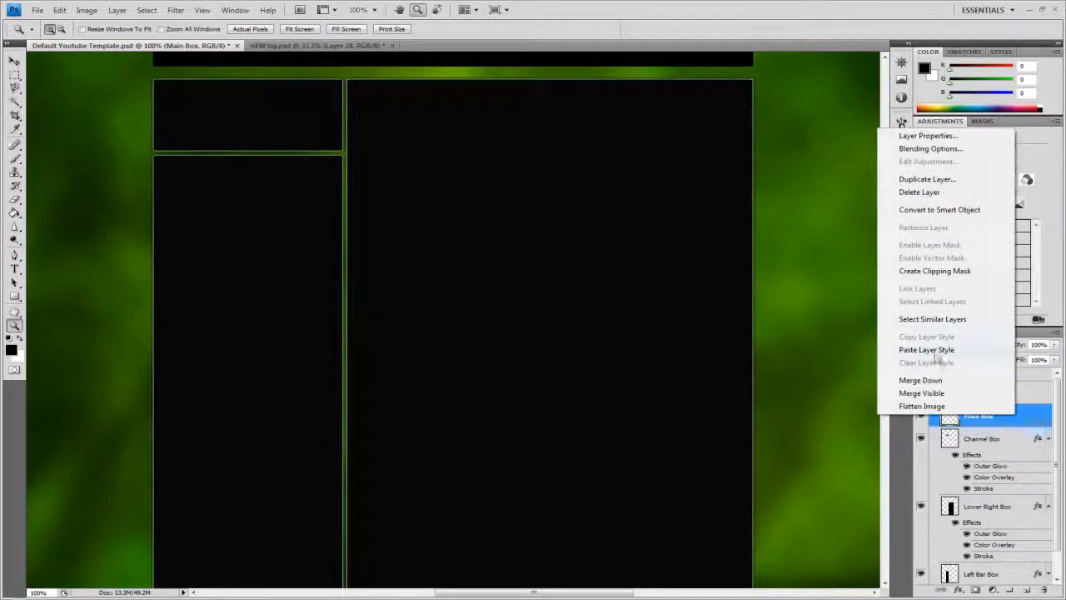
pyautogui.click(939, 350)
pyautogui.rightClick(1005, 393)
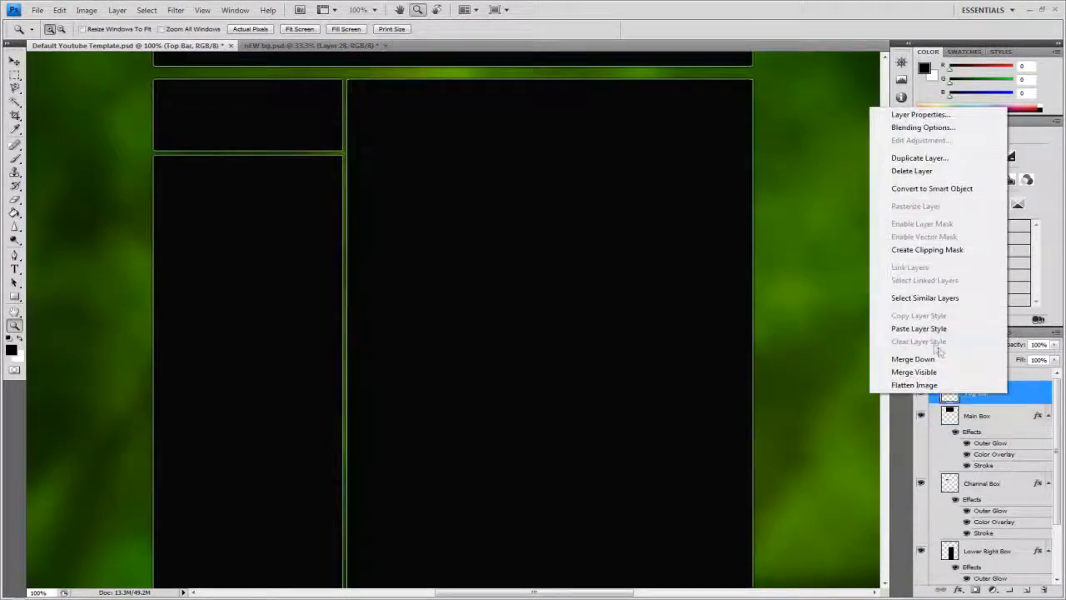
pyautogui.click(933, 329)
# Collapse the effects lists of the Top Bar, Main Box, Channel Box and Lower Right Box layers
pyautogui.click(1049, 393)
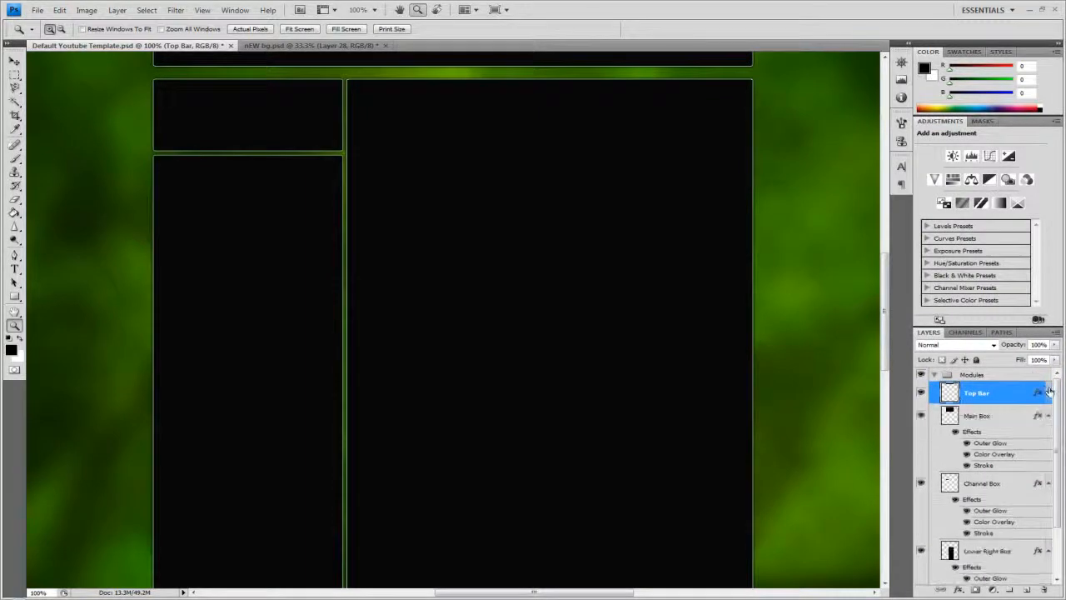
pyautogui.click(1049, 416)
pyautogui.click(1049, 438)
pyautogui.click(1048, 461)
pyautogui.scroll(3, 228, 488)
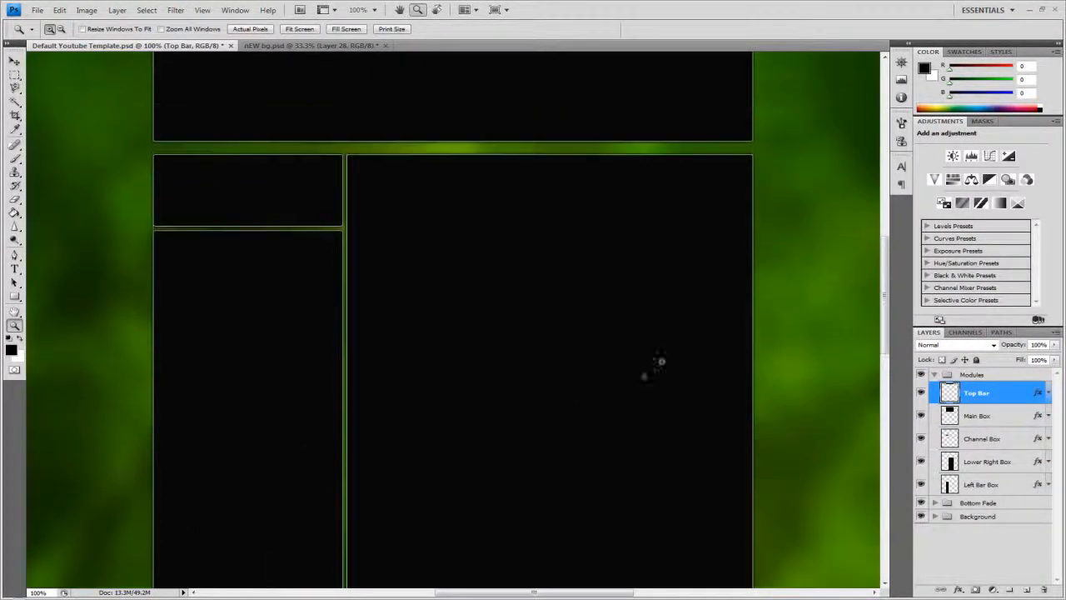
# Fit the whole template in view and switch to the After Effects project containing the Optical Flares composition
pyautogui.moveTo(884, 344); pyautogui.dragTo(884, 276)
pyautogui.rightClick(325, 239)
pyautogui.click(336, 248)
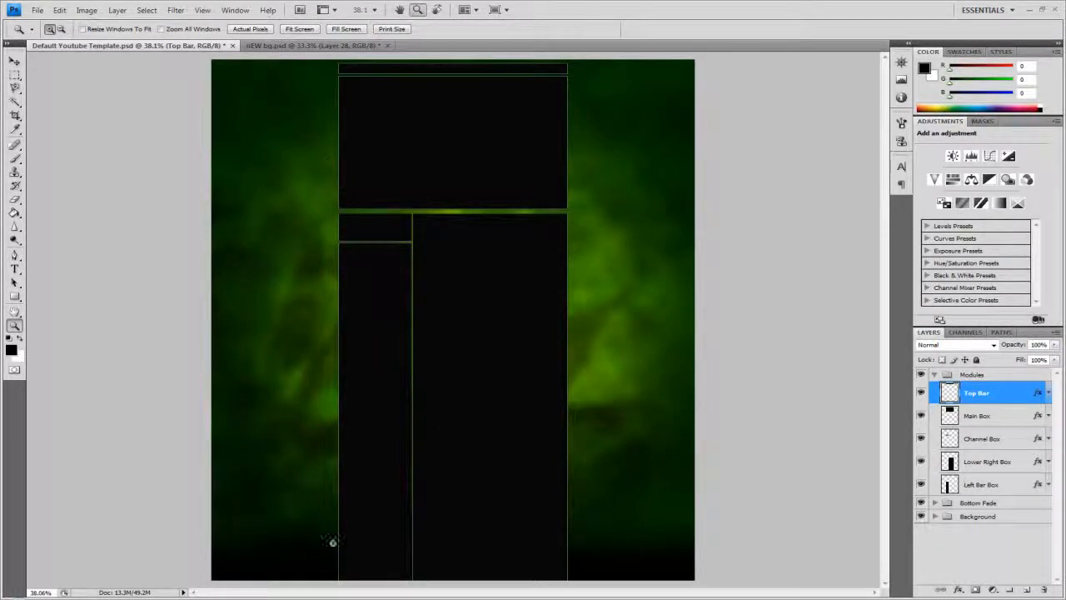
pyautogui.click(366, 597)
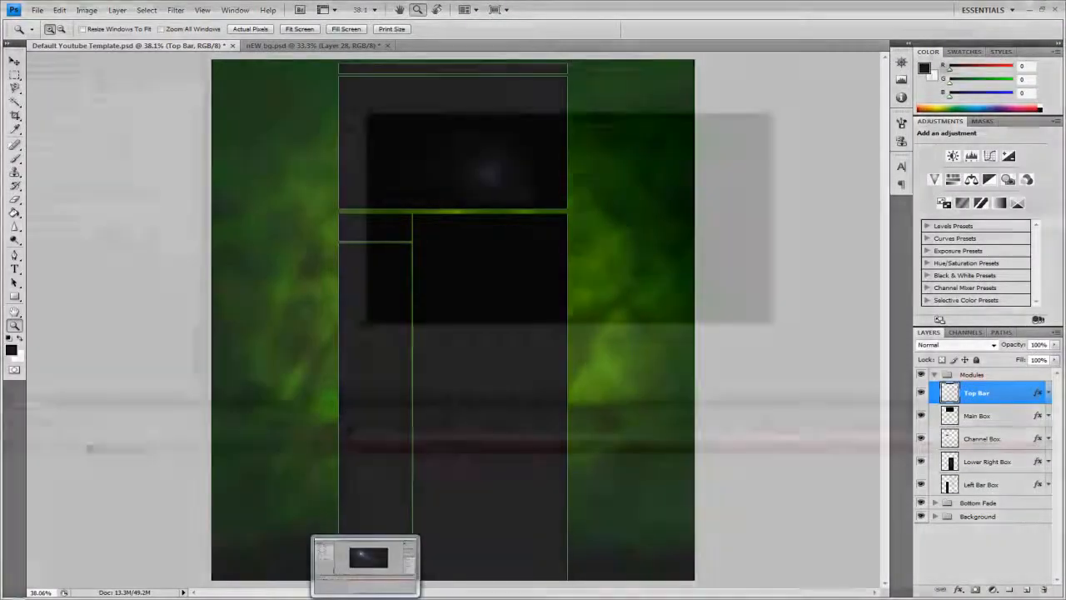
pyautogui.click(358, 560)
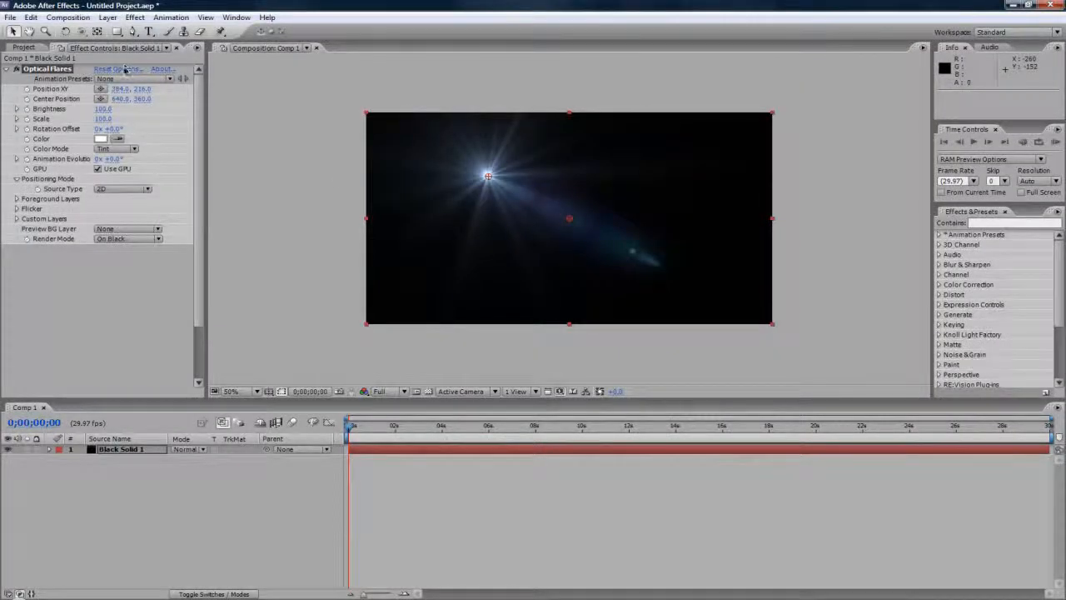
# Look up the Optical Flares effect among the Video Copilot effects
pyautogui.click(135, 17)
pyautogui.moveTo(167, 372)
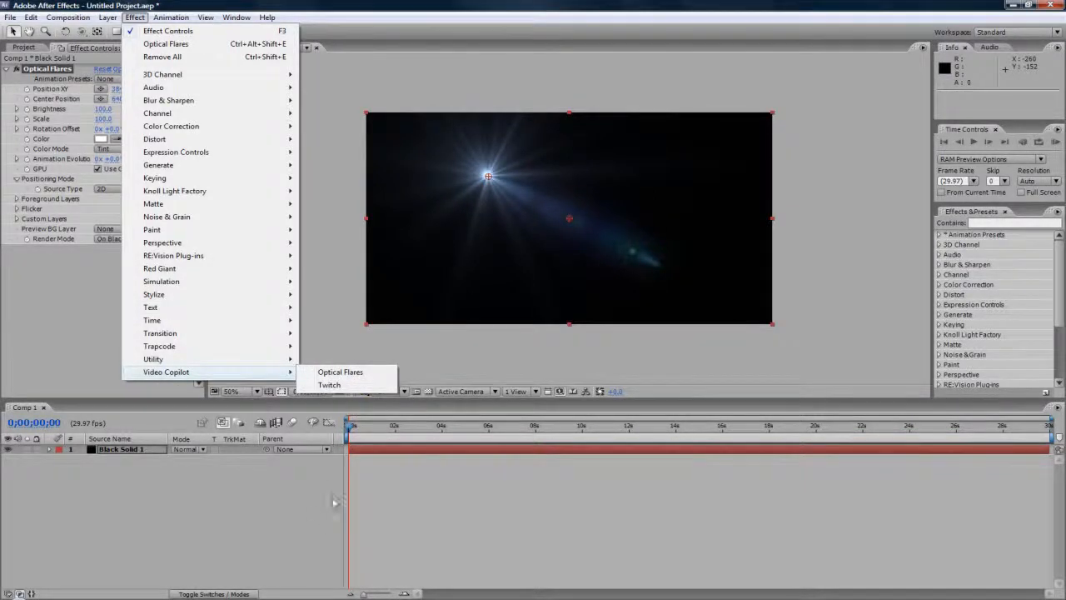
pyautogui.click(297, 497)
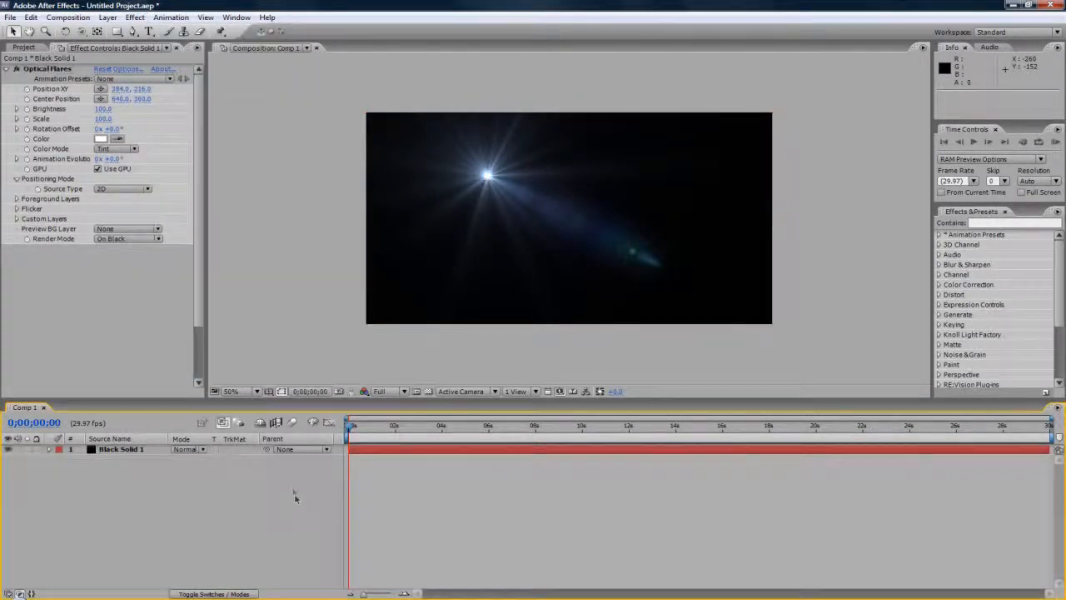
# Load the Dirty Anamorphic preset from the Motion Graphics presets in the Optical Flares options and apply it
pyautogui.click(134, 70)
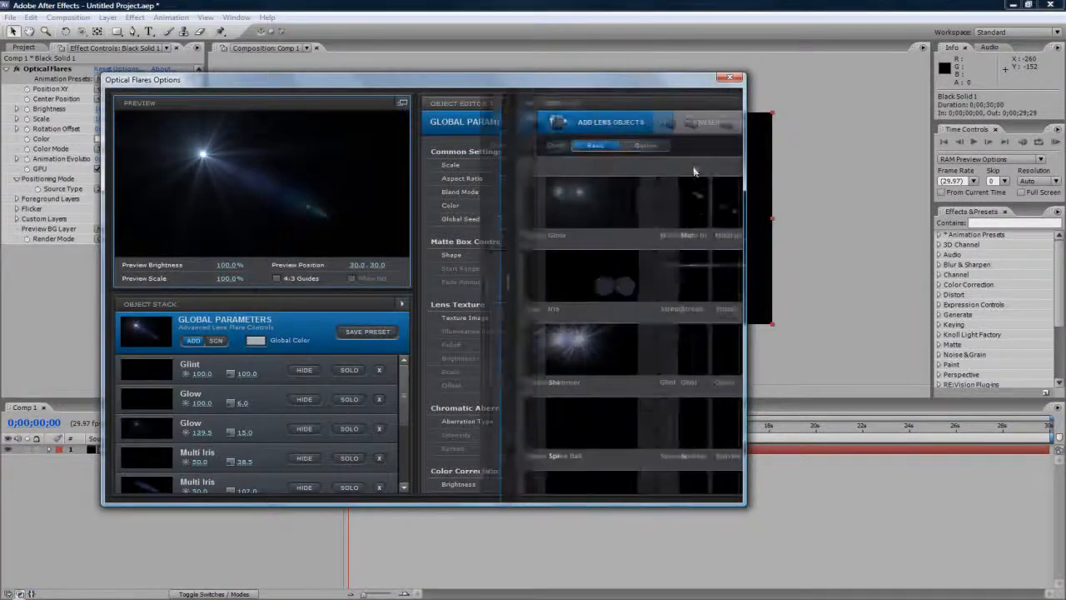
pyautogui.click(673, 133)
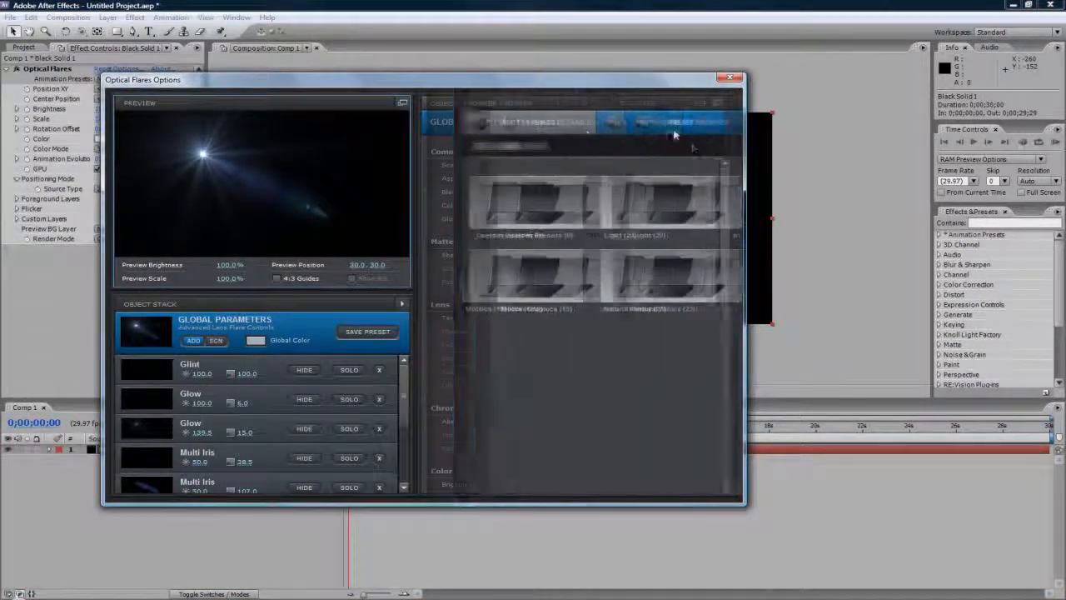
pyautogui.click(523, 286)
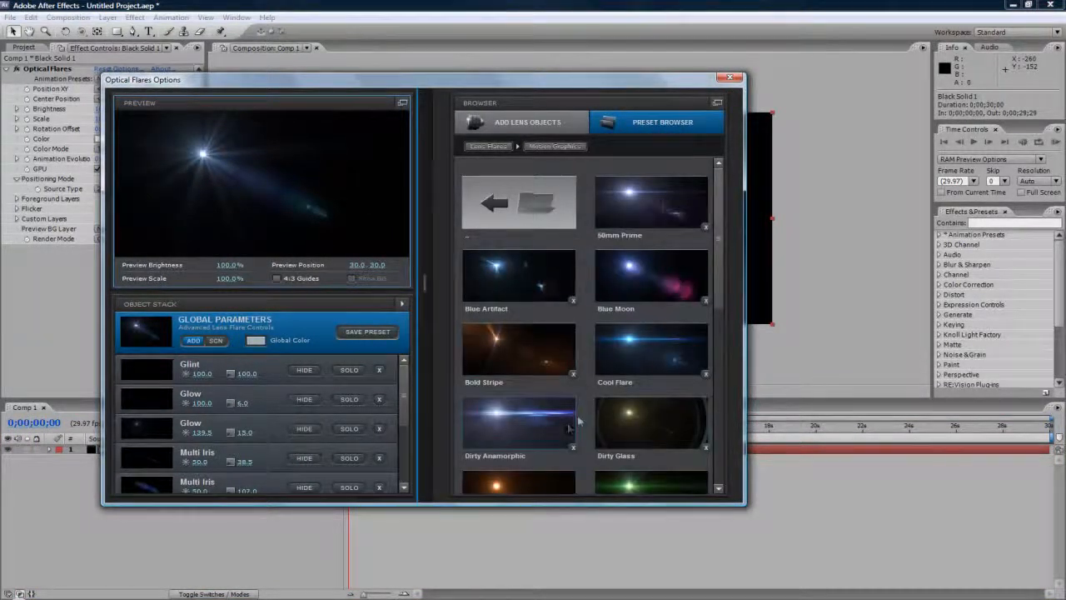
pyautogui.click(511, 422)
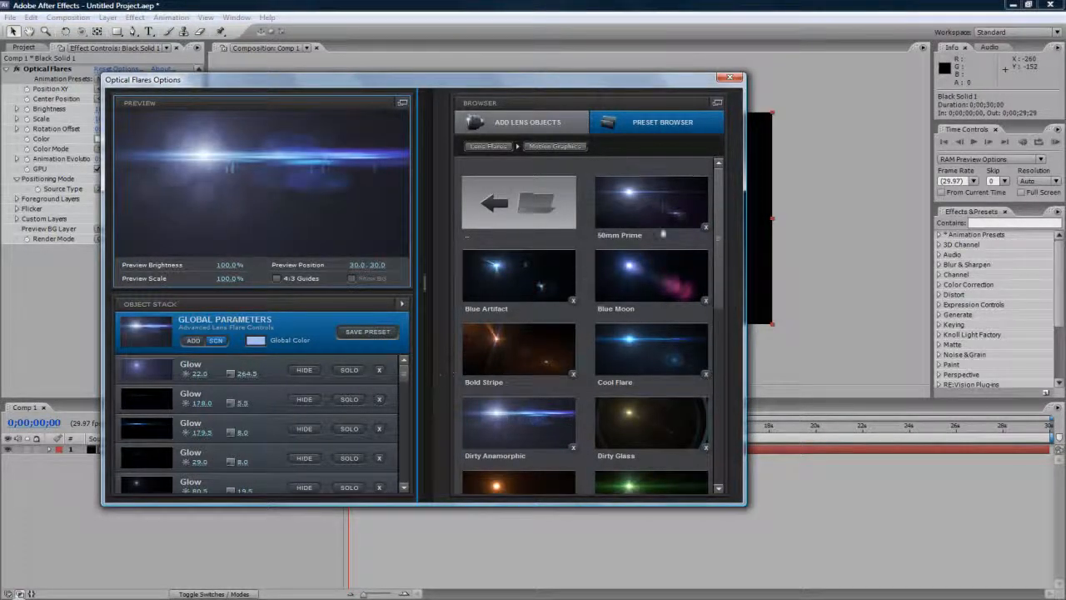
pyautogui.click(428, 223)
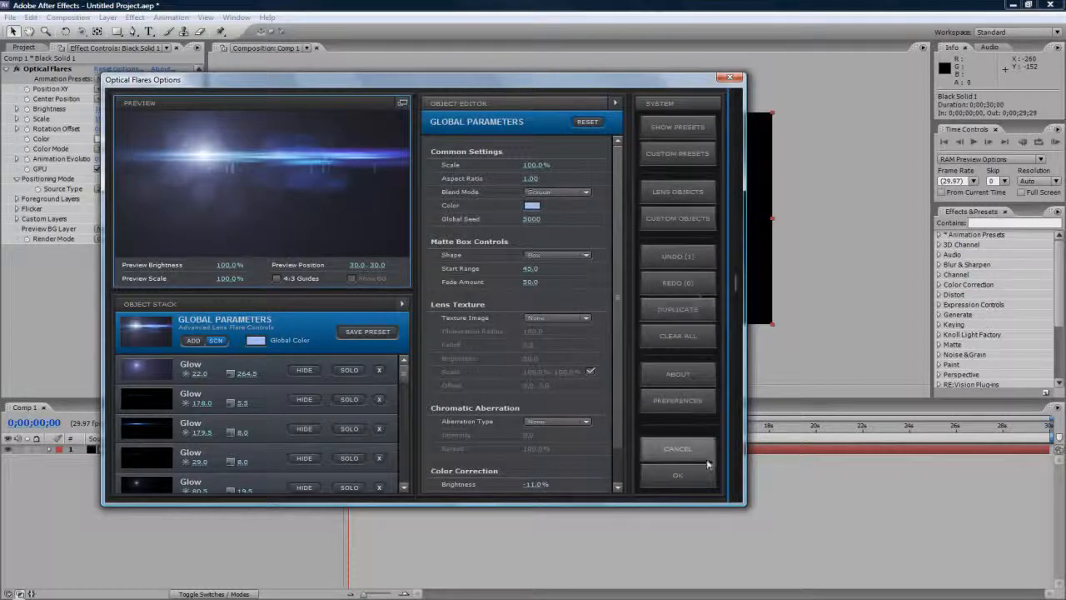
pyautogui.click(698, 473)
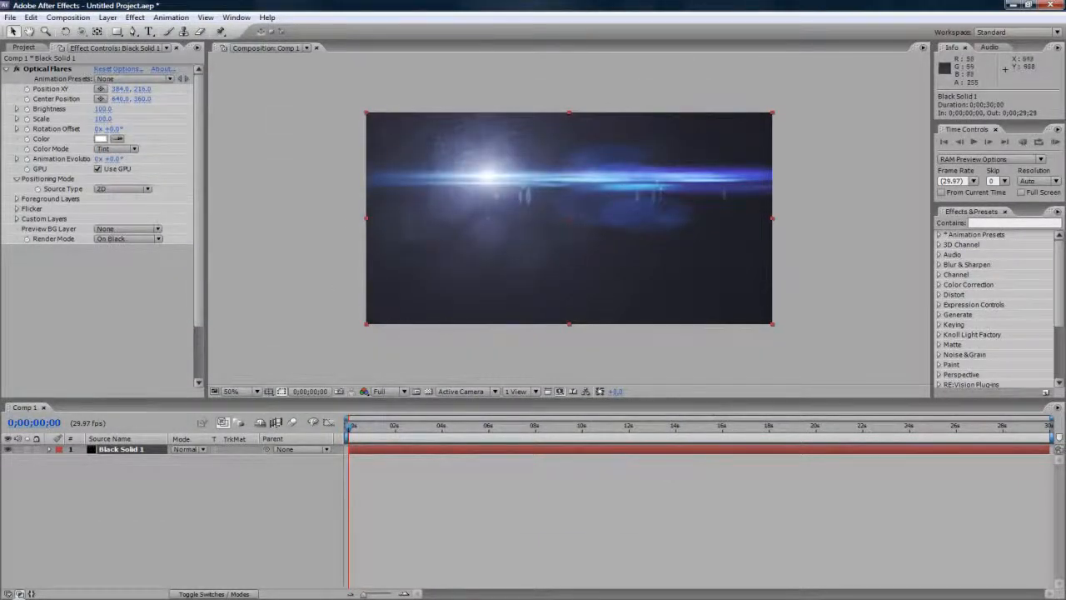
# Select the Optical Flares effect and shift the flare's light source slightly to the right in the composition
pyautogui.click(555, 218)
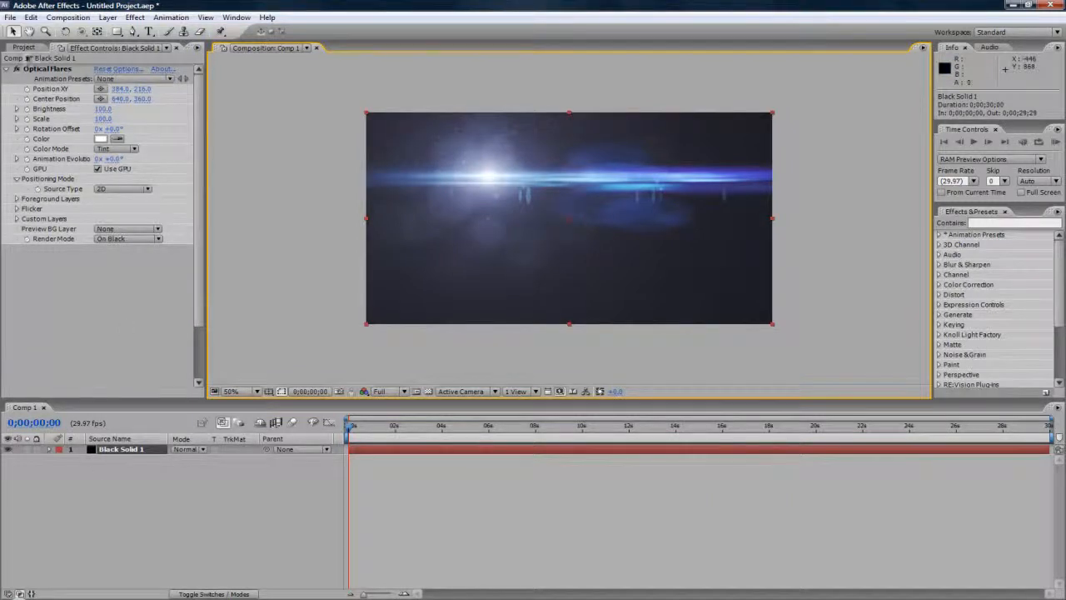
pyautogui.click(30, 70)
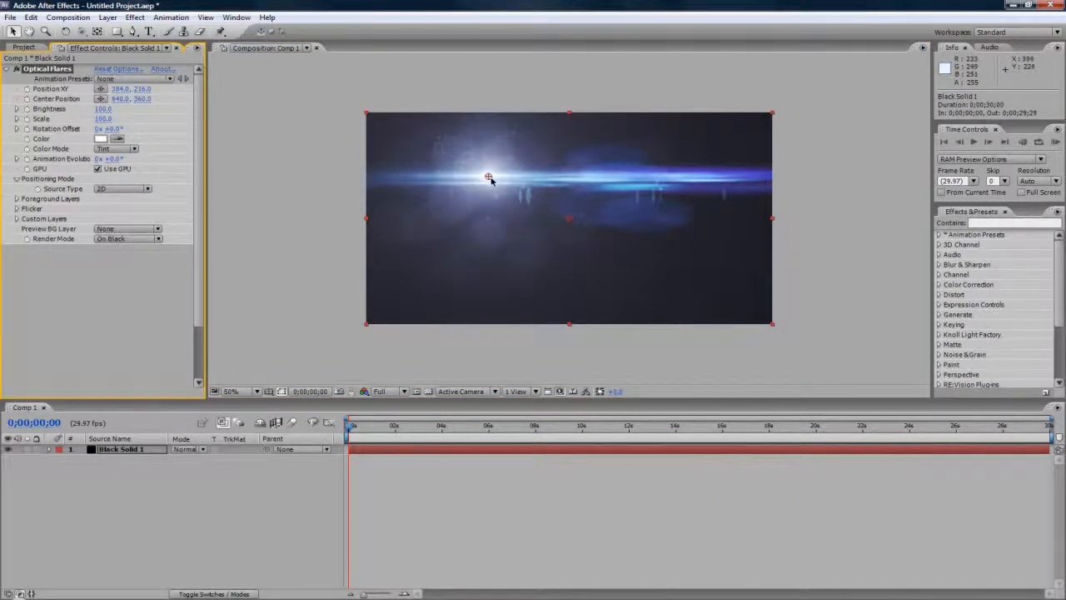
pyautogui.moveTo(490, 179); pyautogui.dragTo(514, 175)
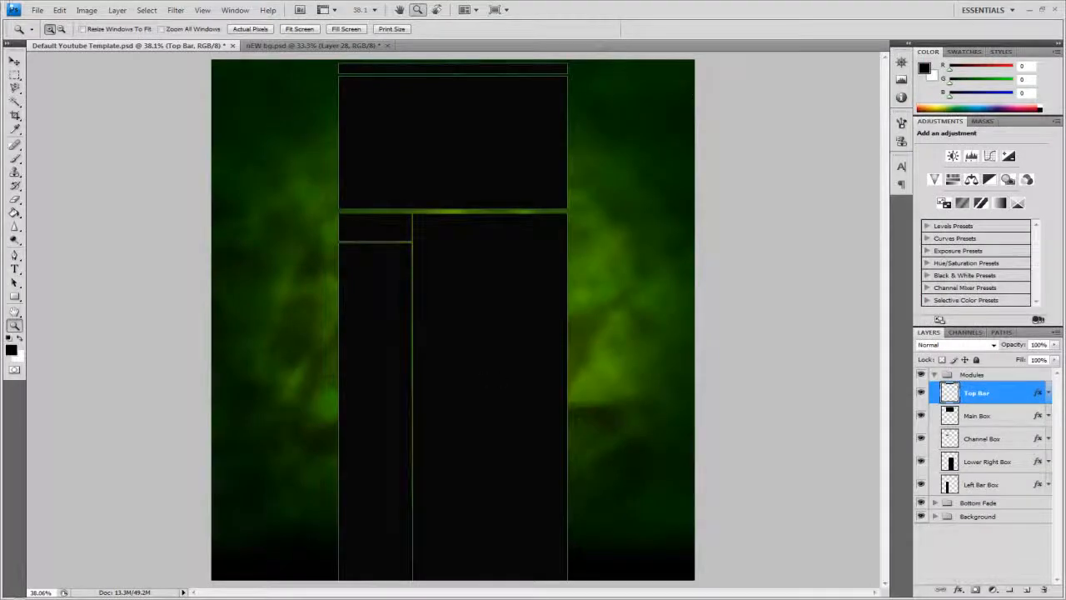
# Open the optical flare PNG image from the Desktop in Photoshop
pyautogui.click(37, 10)
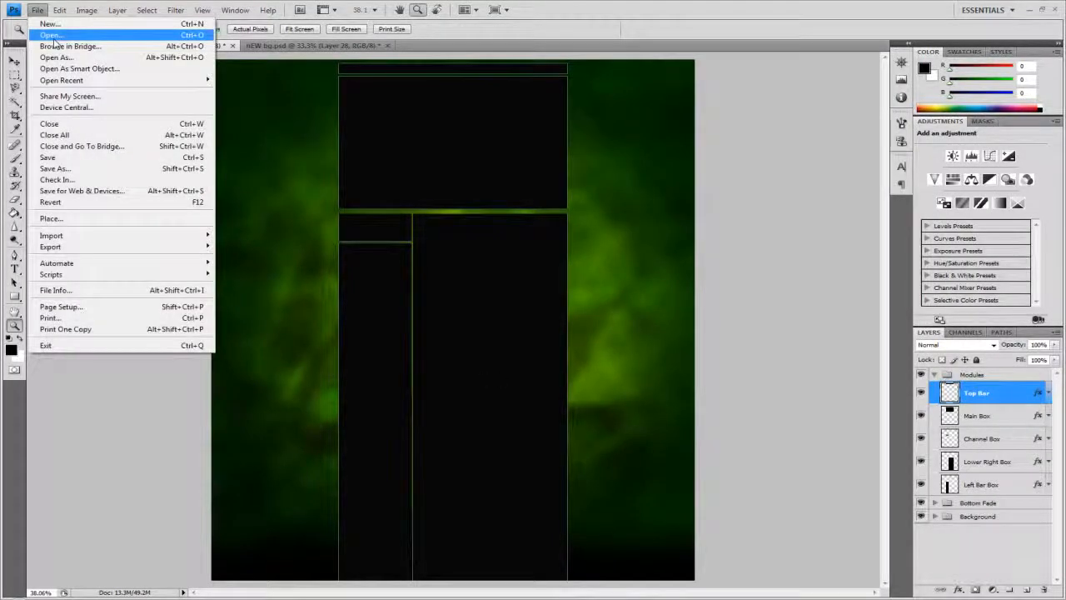
pyautogui.click(55, 37)
pyautogui.click(438, 310)
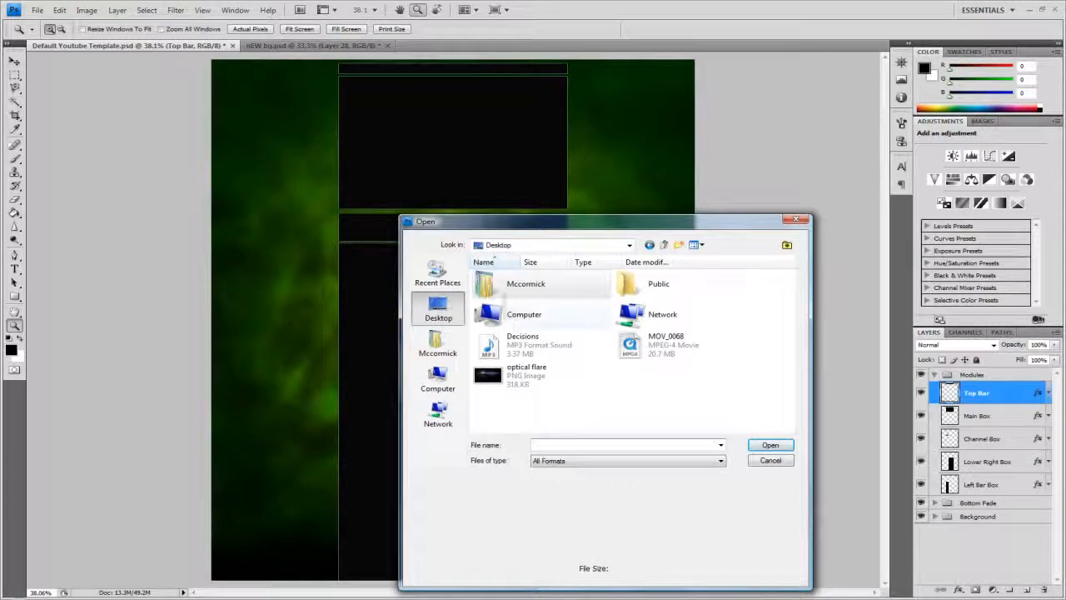
pyautogui.click(518, 378)
pyautogui.doubleClick(518, 379)
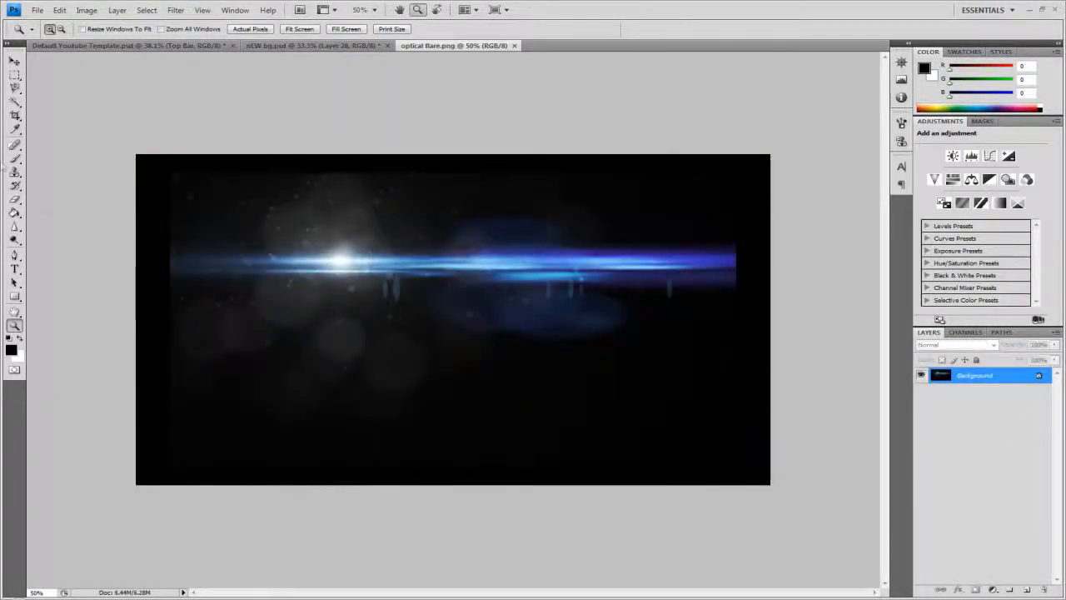
# Select the entire optical flare image and copy it
pyautogui.click(14, 60)
pyautogui.click(14, 75)
pyautogui.hotkey('ctrl', 'a')
pyautogui.click(59, 12)
pyautogui.click(59, 12)
pyautogui.click(59, 12)
pyautogui.click(94, 91)
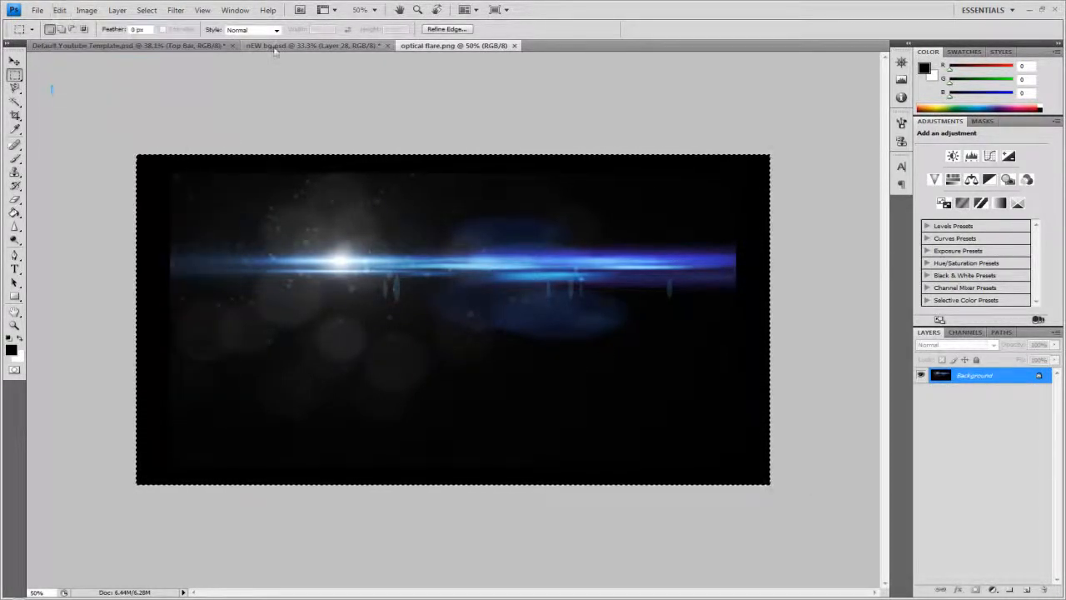
# Paste the flare into a new layer above the collapsed Modules group in the Default Youtube Template document
pyautogui.click(178, 47)
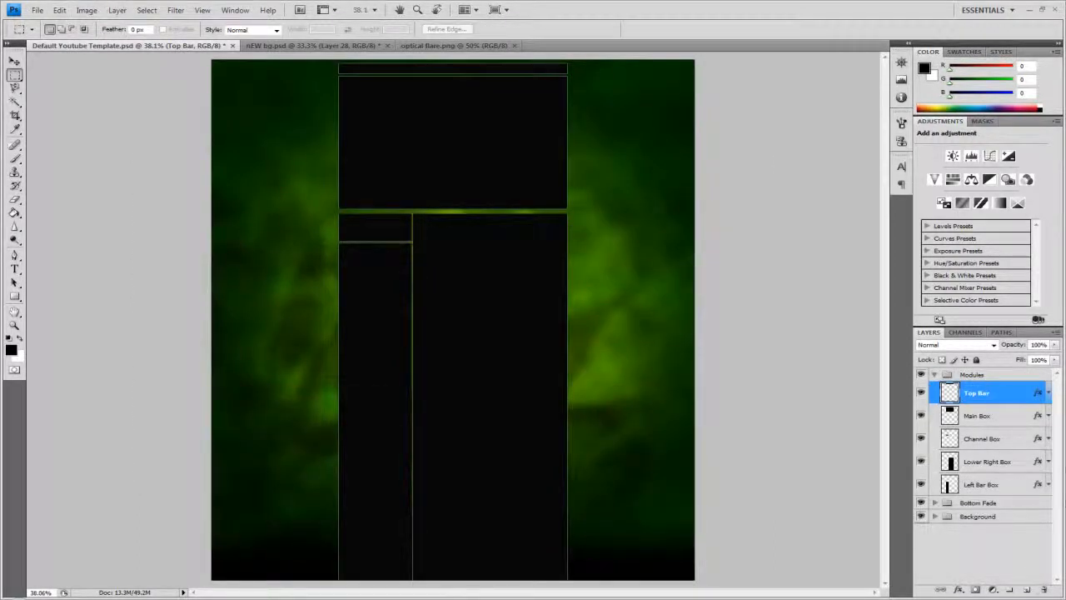
pyautogui.click(937, 375)
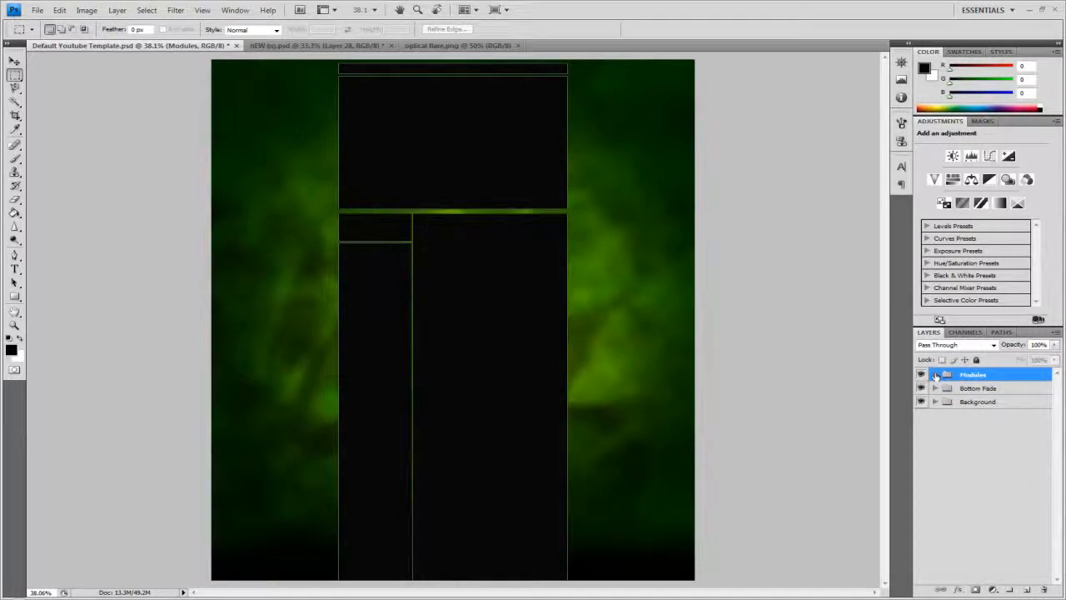
pyautogui.click(1026, 589)
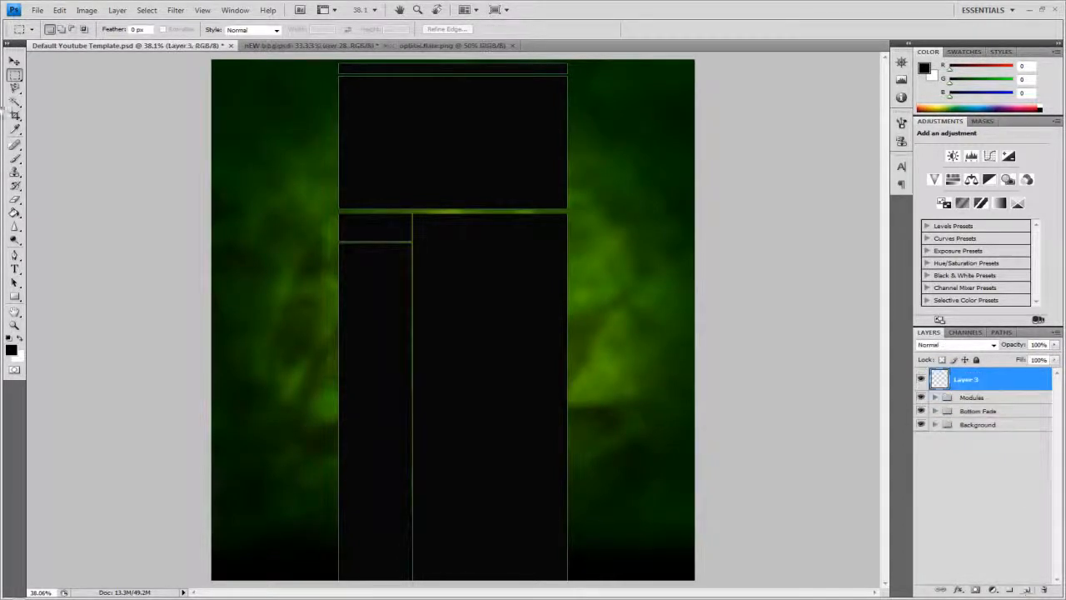
pyautogui.click(59, 9)
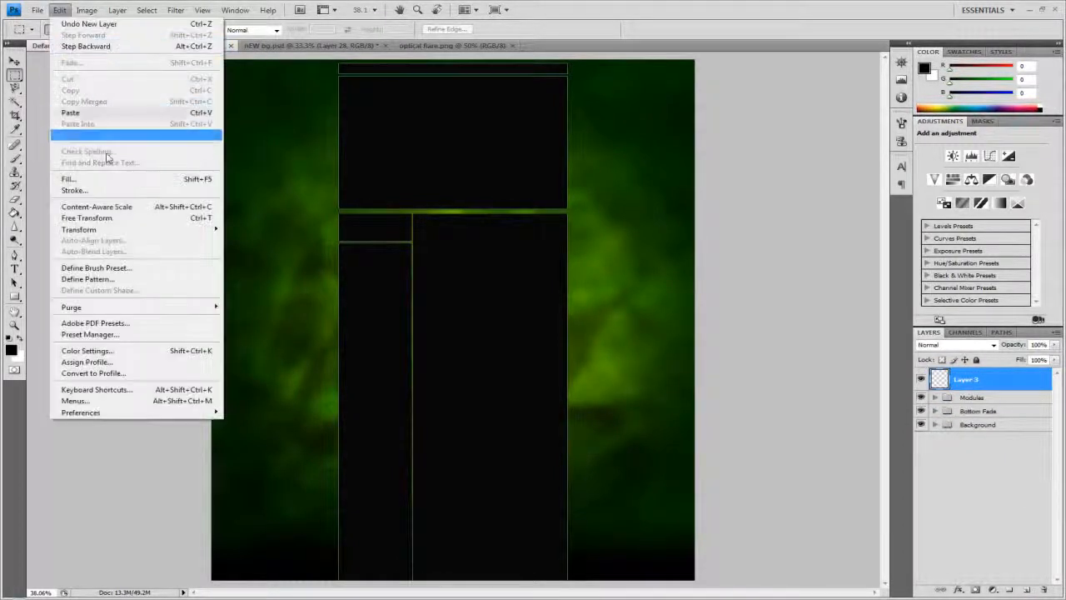
pyautogui.click(108, 112)
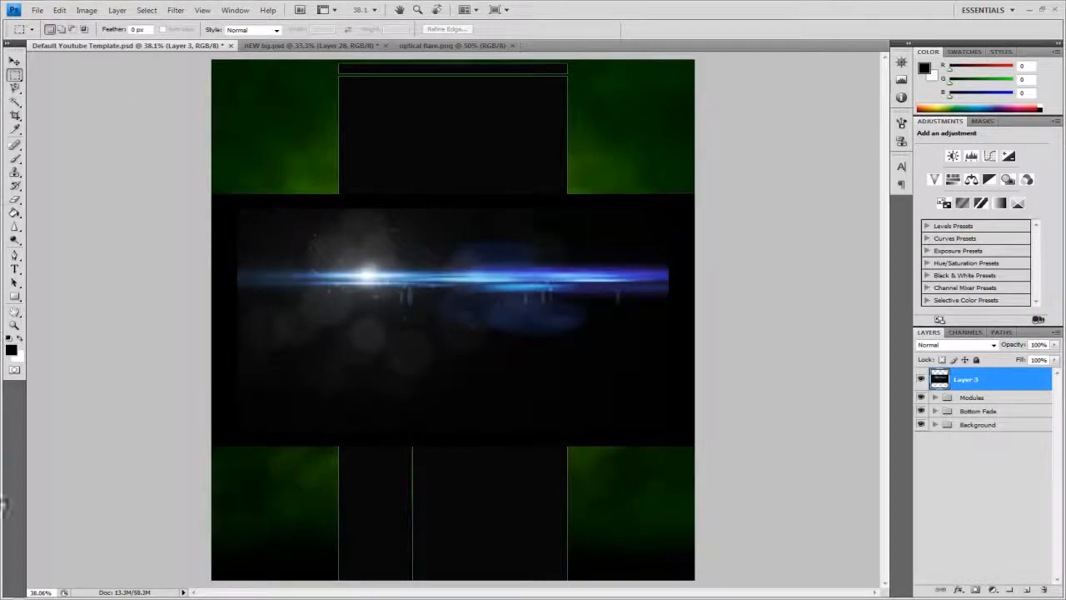
# Set the flare layer's blend mode to Screen and erase its hard side edges with a soft 764 px eraser
pyautogui.click(15, 199)
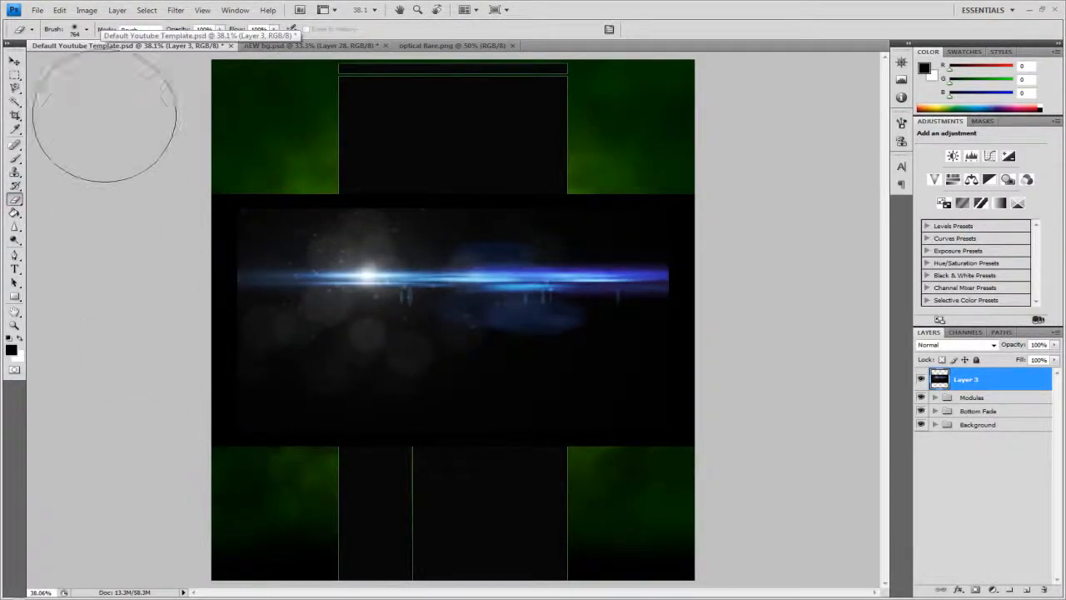
pyautogui.click(88, 31)
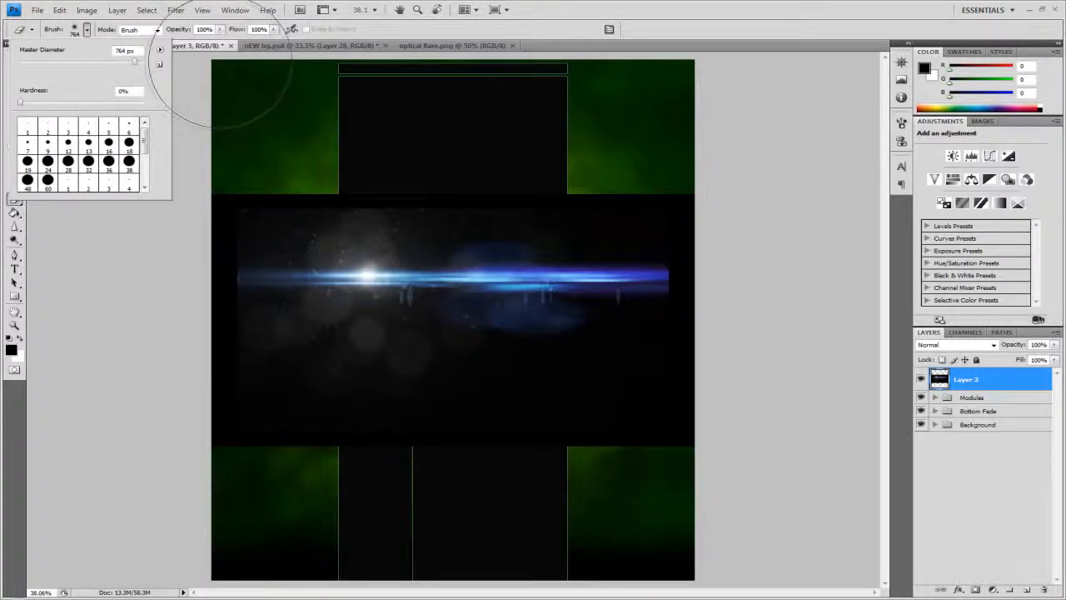
pyautogui.click(978, 346)
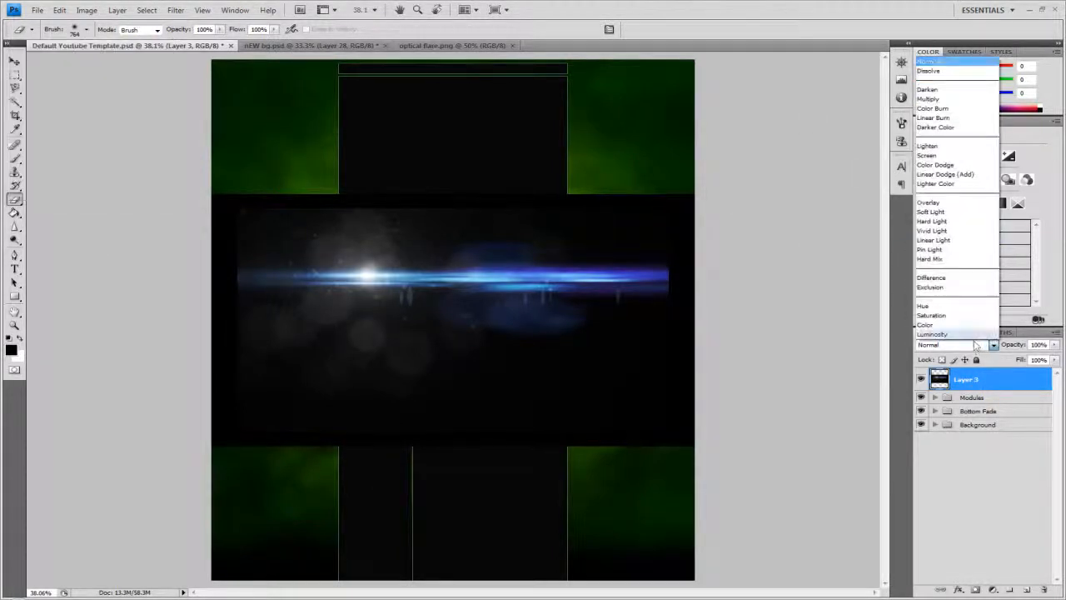
pyautogui.click(940, 156)
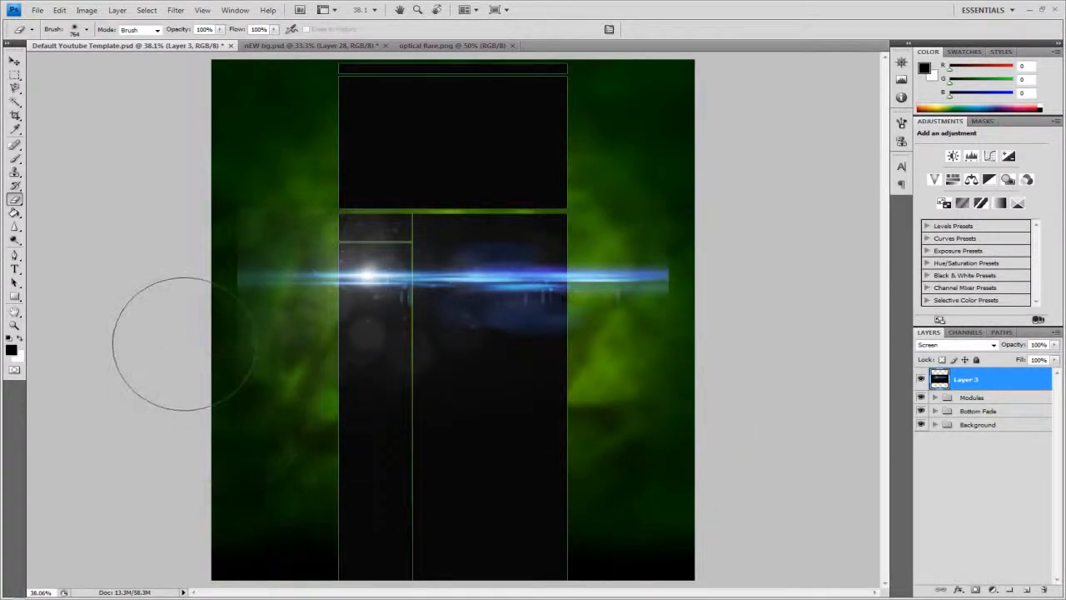
pyautogui.moveTo(200, 236)
pyautogui.mouseDown()
pyautogui.moveTo(209, 207)
pyautogui.moveTo(177, 284)
pyautogui.moveTo(178, 342)
pyautogui.moveTo(221, 253)
pyautogui.moveTo(381, 188)
pyautogui.moveTo(577, 186)
pyautogui.moveTo(708, 202)
pyautogui.mouseUp()
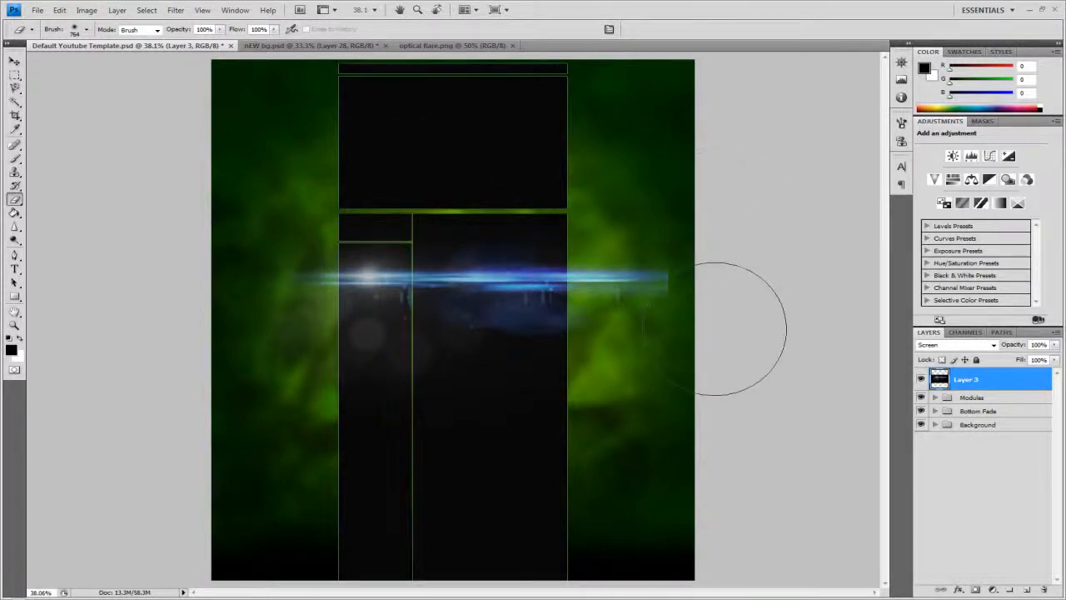
pyautogui.moveTo(742, 238)
pyautogui.mouseDown()
pyautogui.moveTo(745, 298)
pyautogui.moveTo(733, 275)
pyautogui.mouseUp()
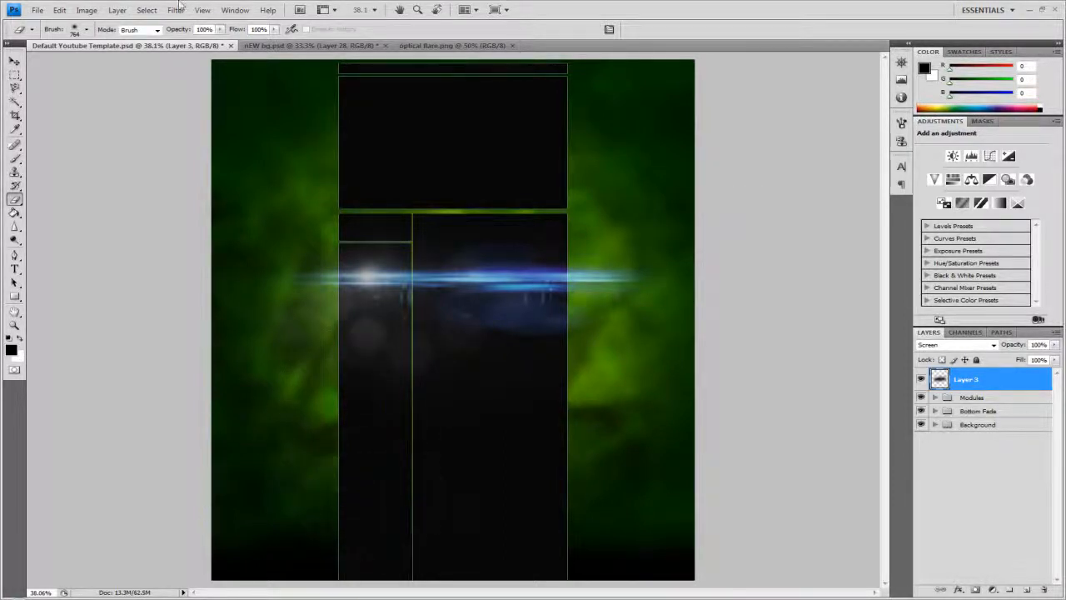
# Free Transform the flare to a 90° rotation, 113.1% width and -76.6% height, placing it along the module boxes' left edge
pyautogui.click(60, 10)
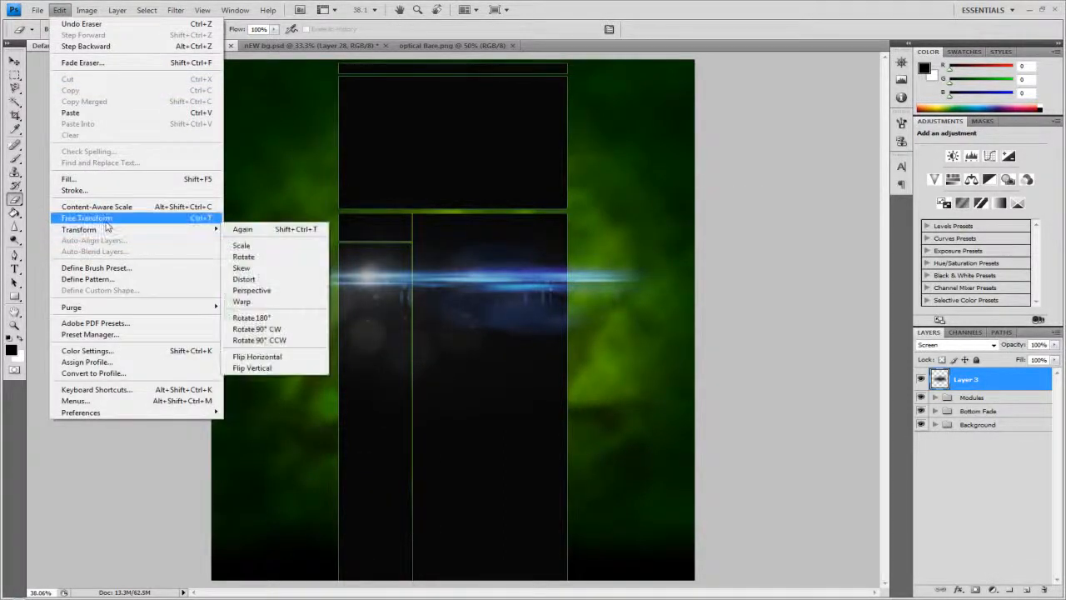
pyautogui.click(106, 220)
pyautogui.moveTo(201, 184); pyautogui.dragTo(348, 504)
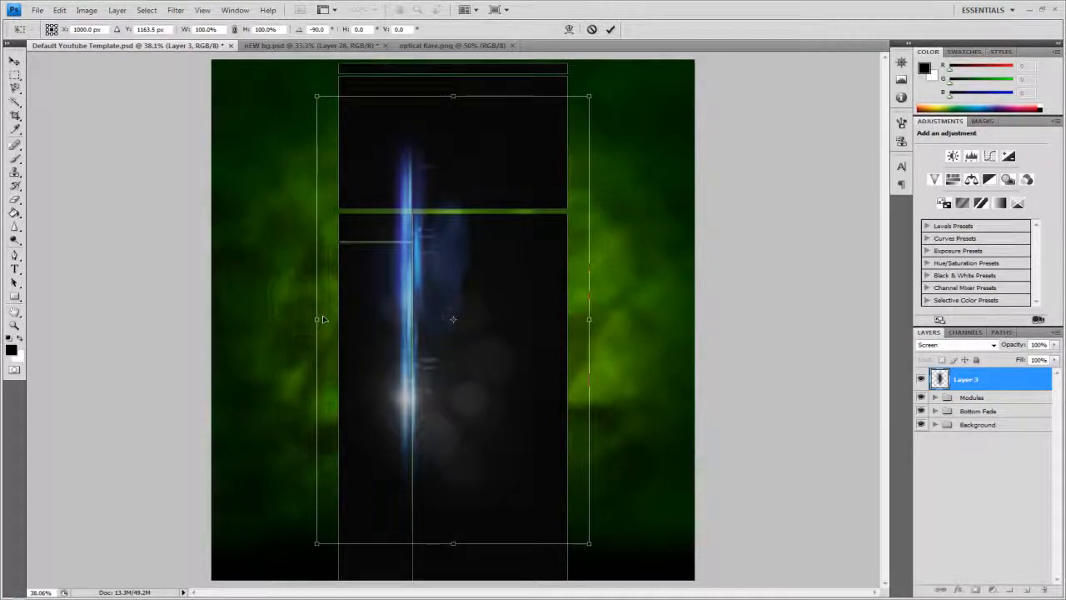
pyautogui.moveTo(323, 319)
pyautogui.mouseDown()
pyautogui.moveTo(632, 319)
pyautogui.moveTo(316, 314)
pyautogui.mouseUp()
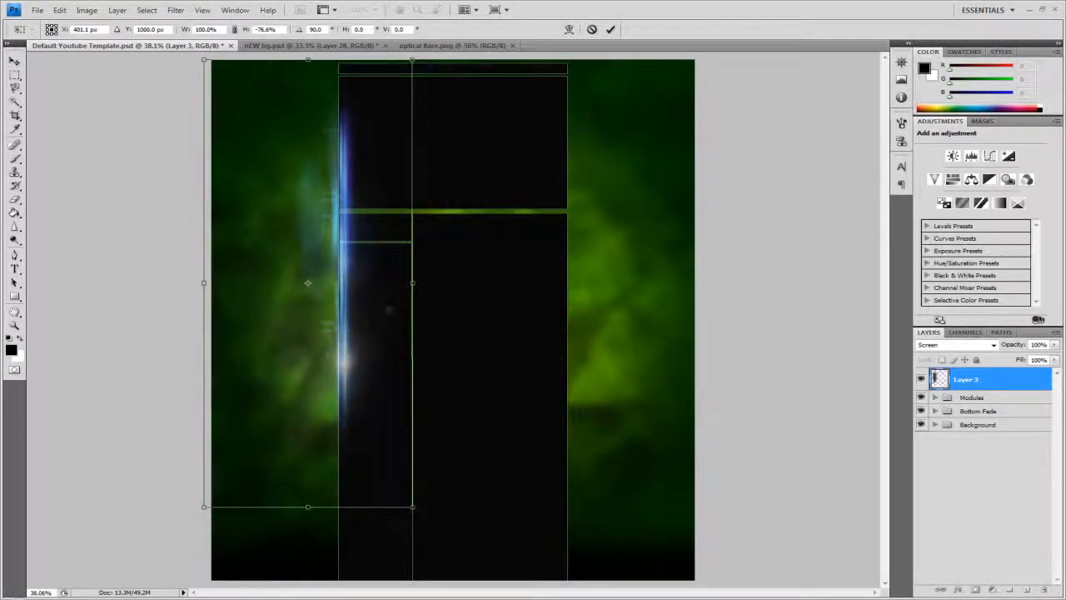
pyautogui.moveTo(307, 506); pyautogui.dragTo(292, 565)
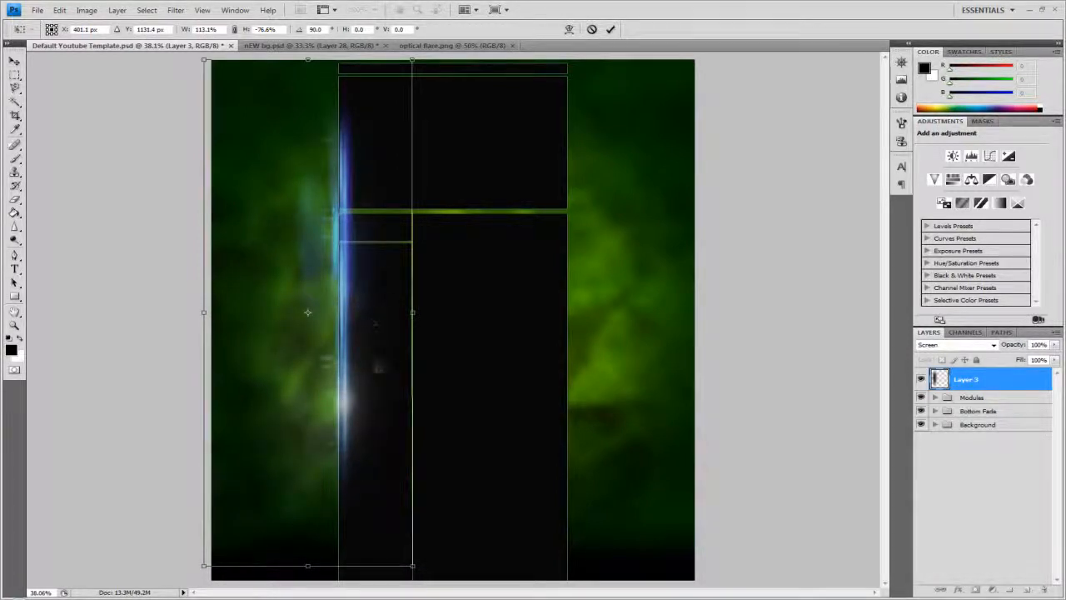
pyautogui.click(611, 30)
pyautogui.press('e')
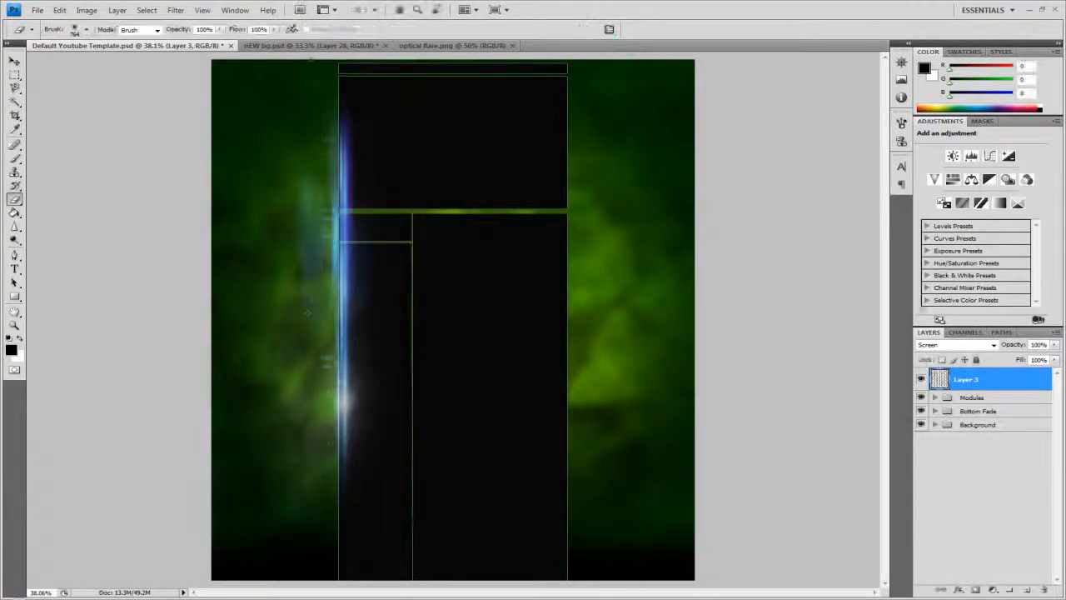
# Move the flare layer into the Background group beneath the modules
pyautogui.moveTo(970, 388); pyautogui.dragTo(980, 401)
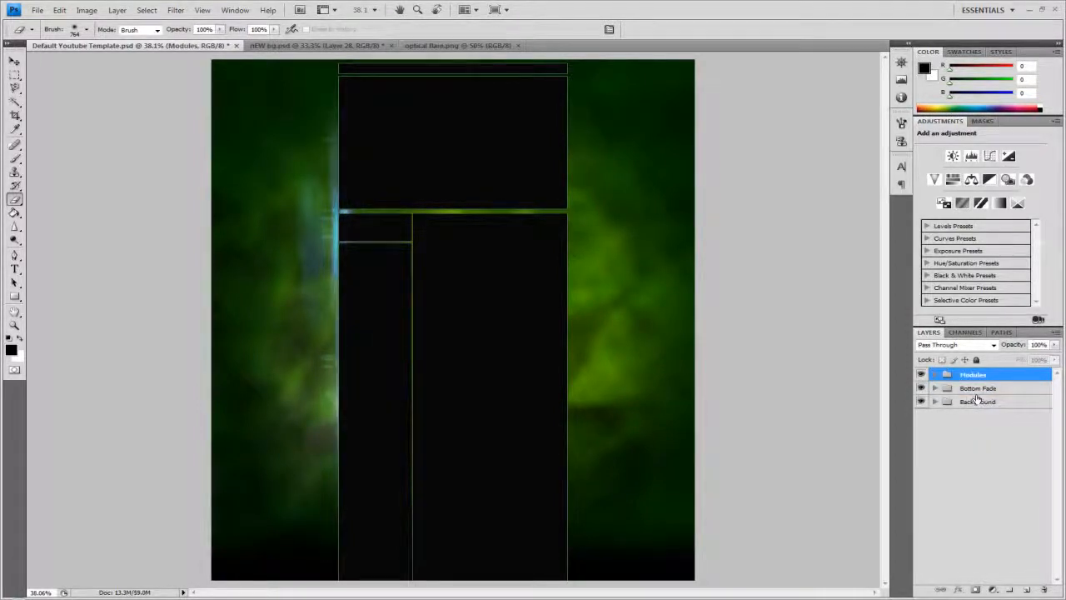
# Expand the Modules group and reposition the flare layer so its glow sits along the module boxes' left edge
pyautogui.click(933, 375)
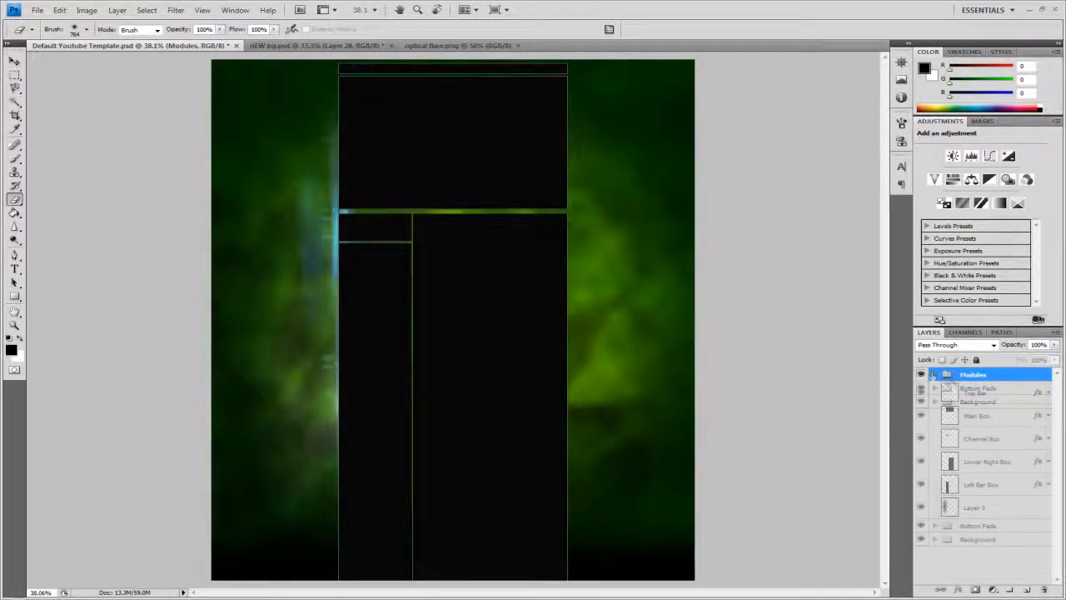
pyautogui.click(988, 509)
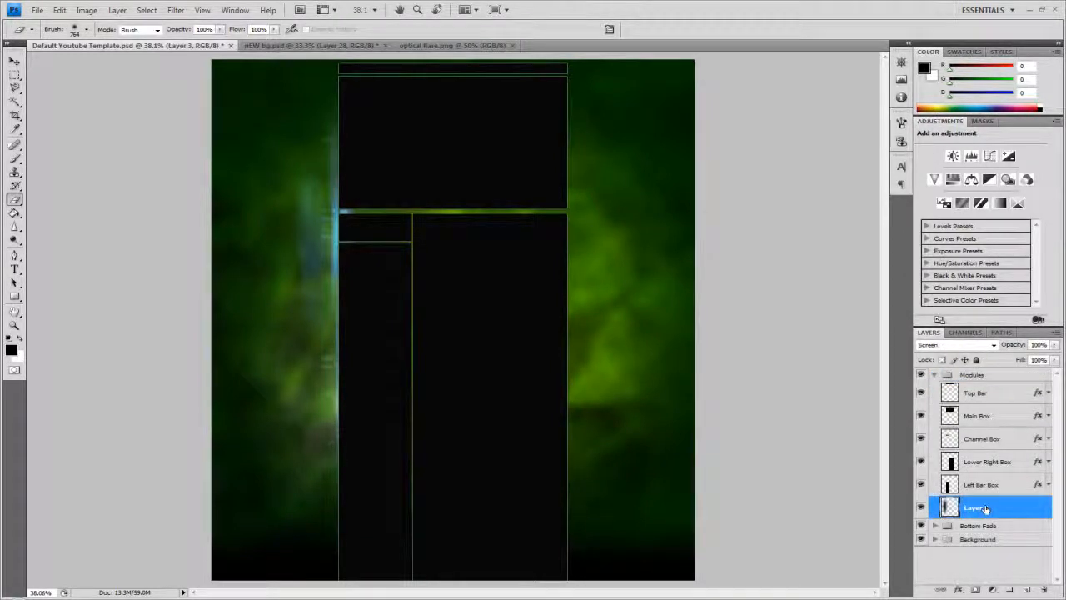
pyautogui.click(14, 61)
pyautogui.hotkey('shift', 'Left')
pyautogui.hotkey('shift', 'Left')
pyautogui.hotkey('shift', 'Left')
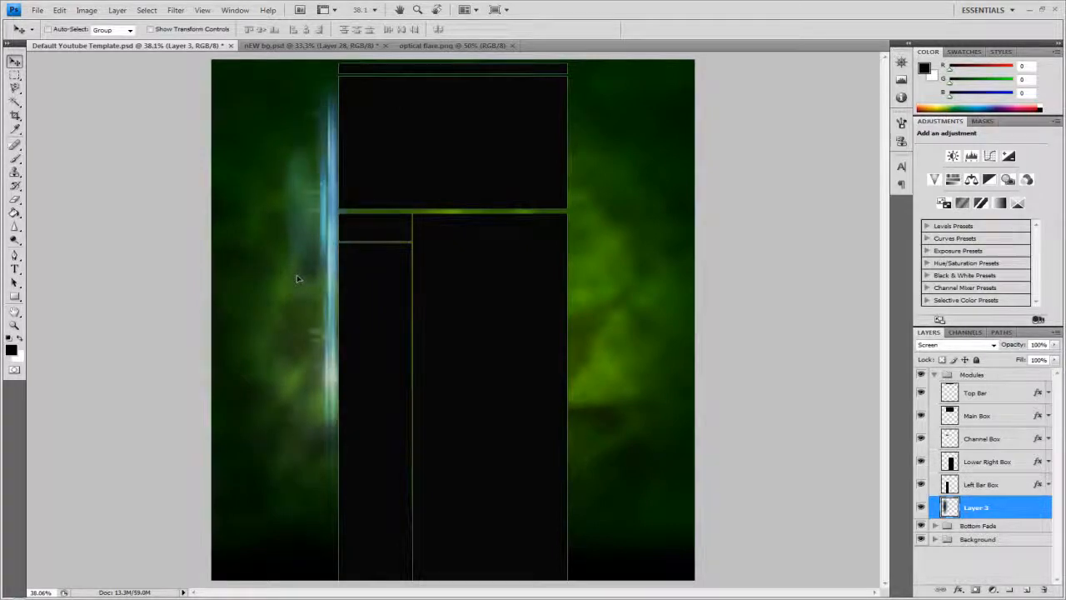
pyautogui.moveTo(300, 275); pyautogui.dragTo(303, 274)
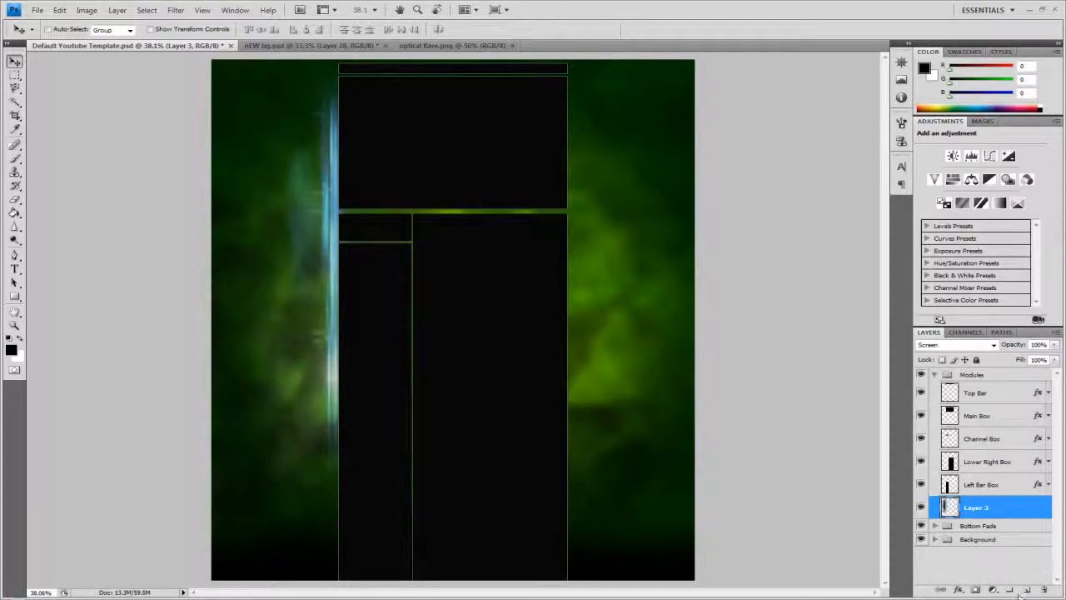
# Add a Hue/Saturation adjustment layer above the flare and delete the empty new layer between them
pyautogui.click(1026, 589)
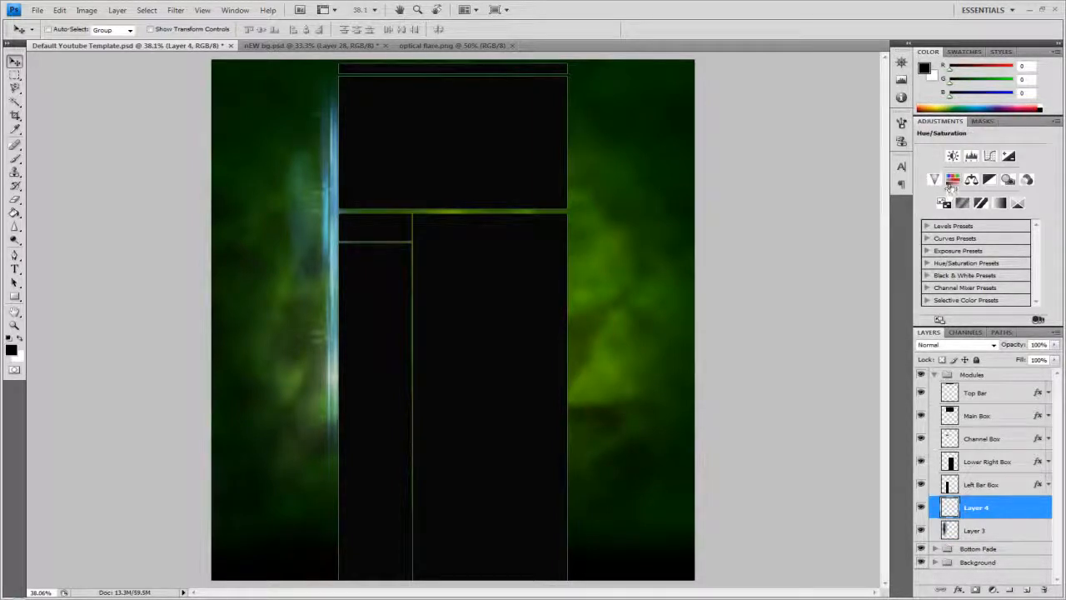
pyautogui.click(953, 183)
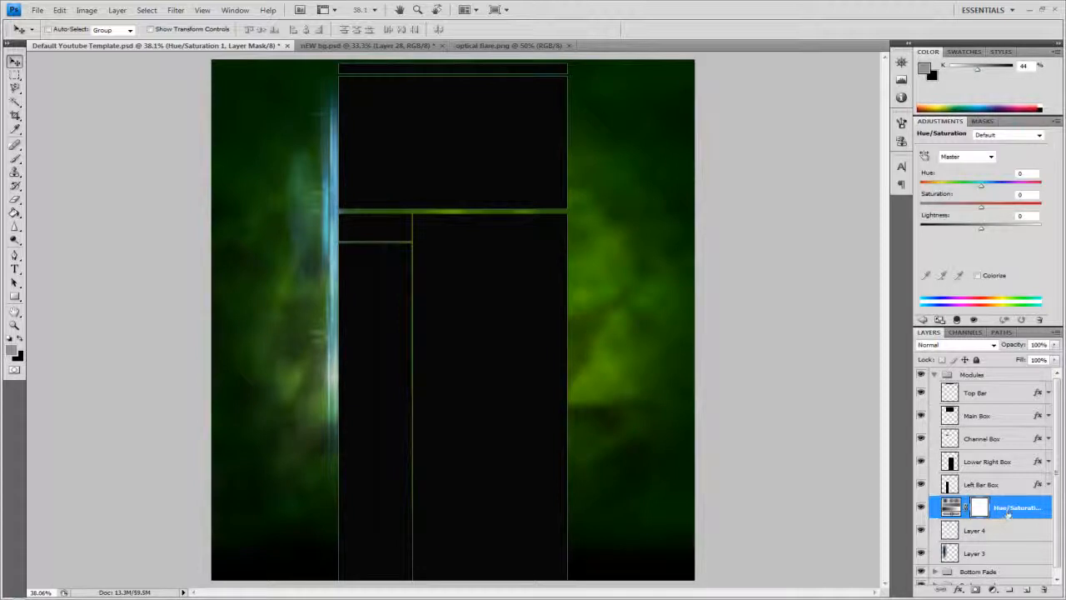
pyautogui.rightClick(1013, 510)
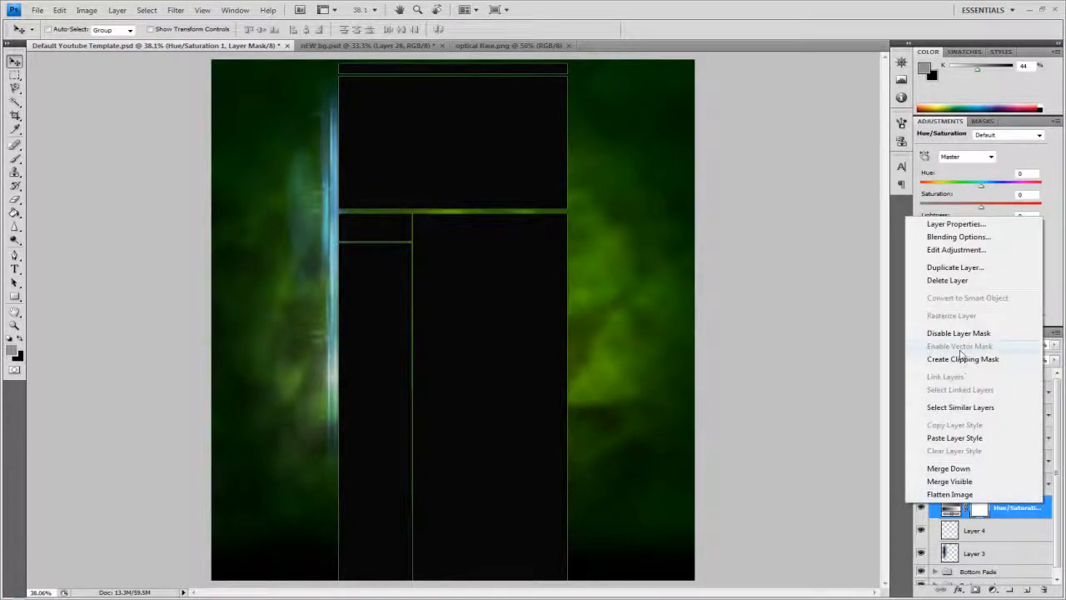
pyautogui.click(962, 358)
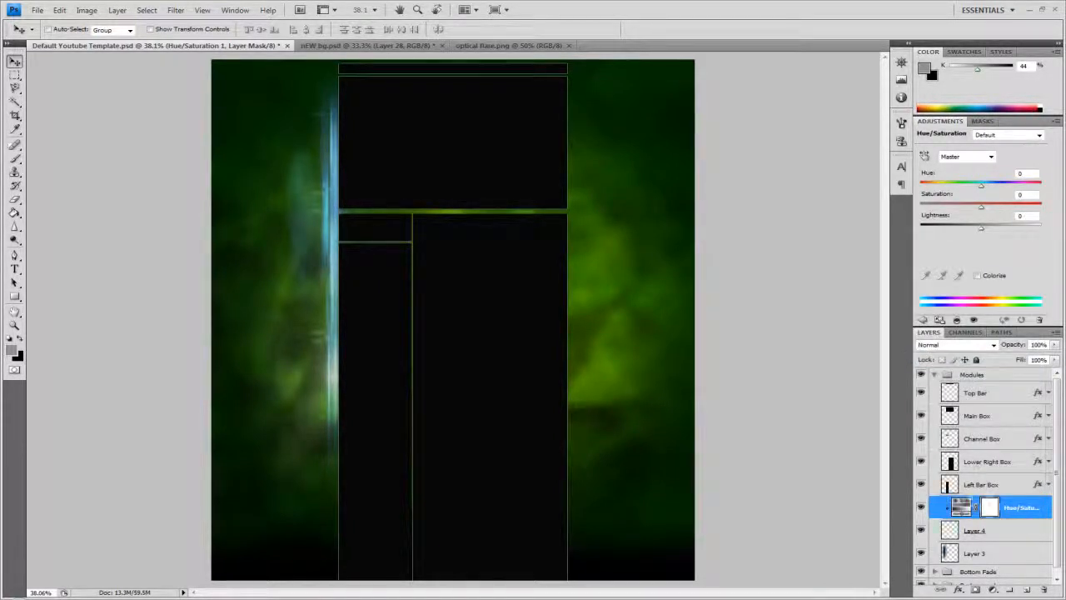
pyautogui.click(983, 537)
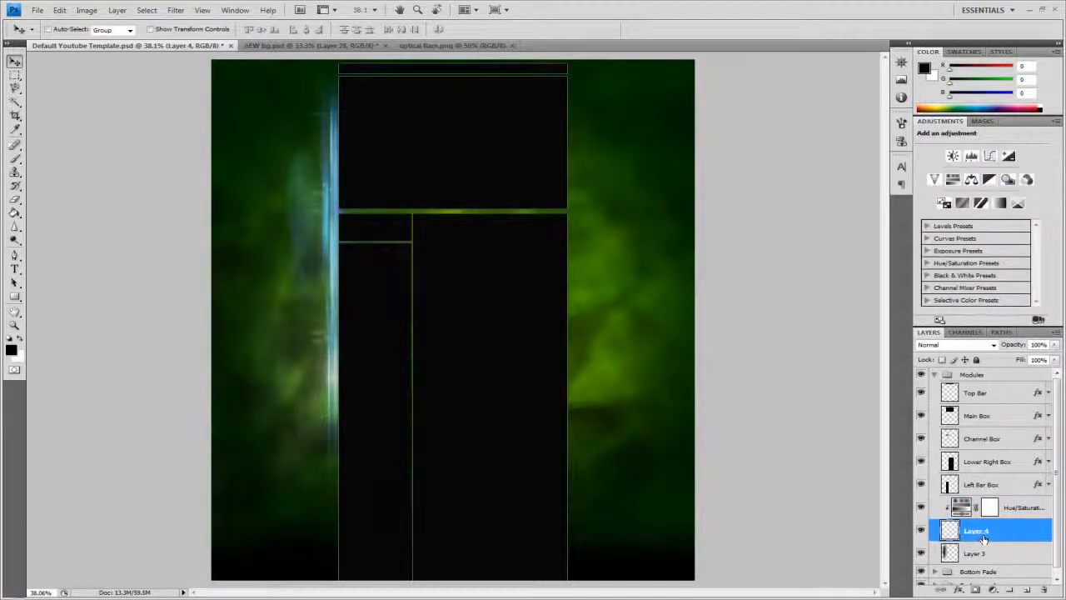
pyautogui.click(921, 531)
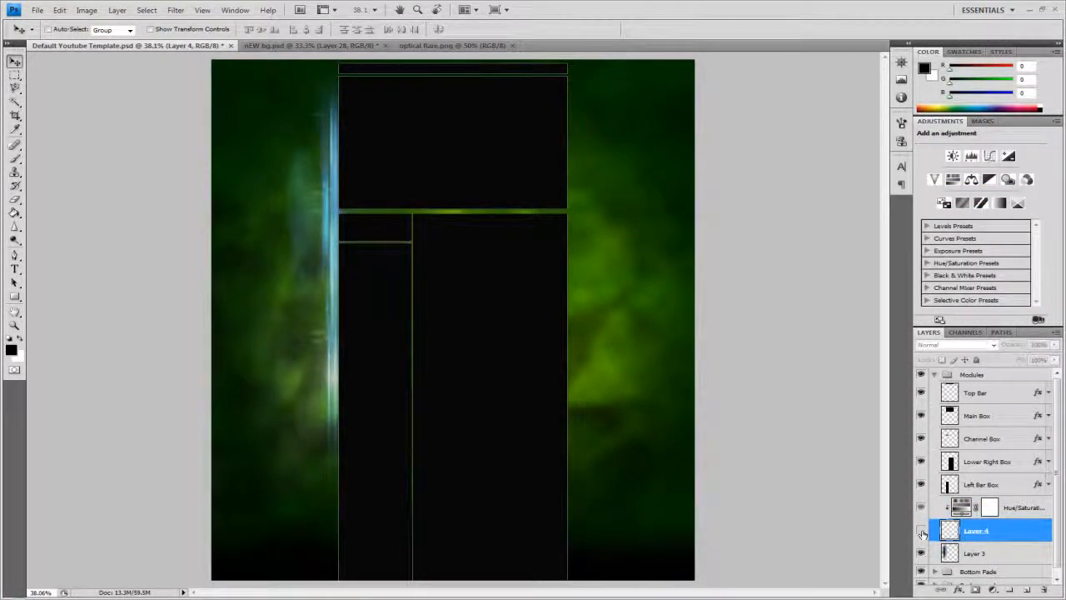
pyautogui.press('Delete')
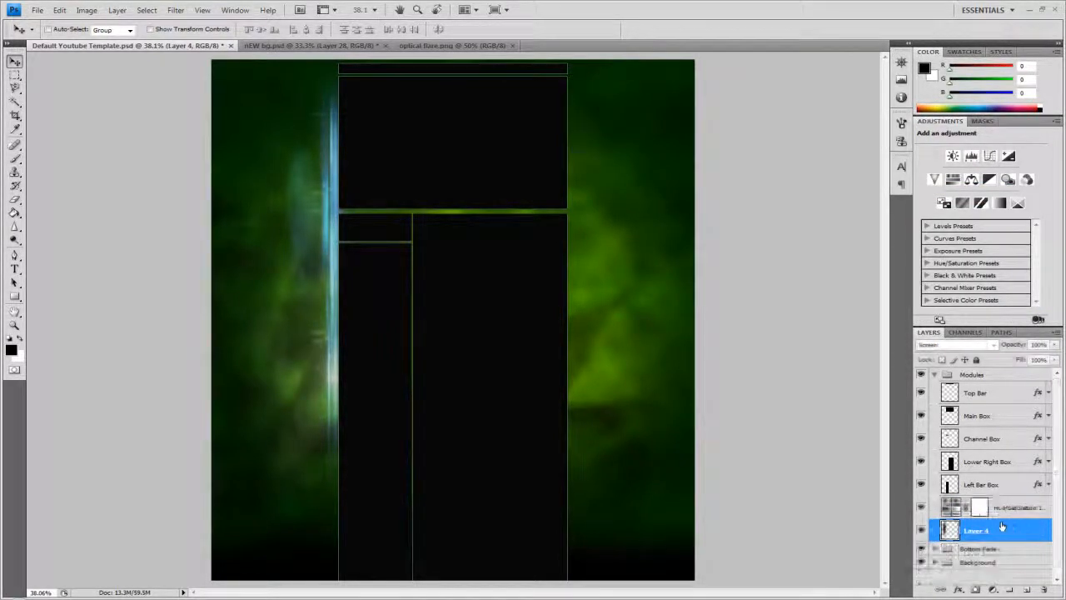
# Clip the Hue/Saturation adjustment to the flare layer with Hue -121, and nudge the flare closer to the module boxes
pyautogui.rightClick(1006, 511)
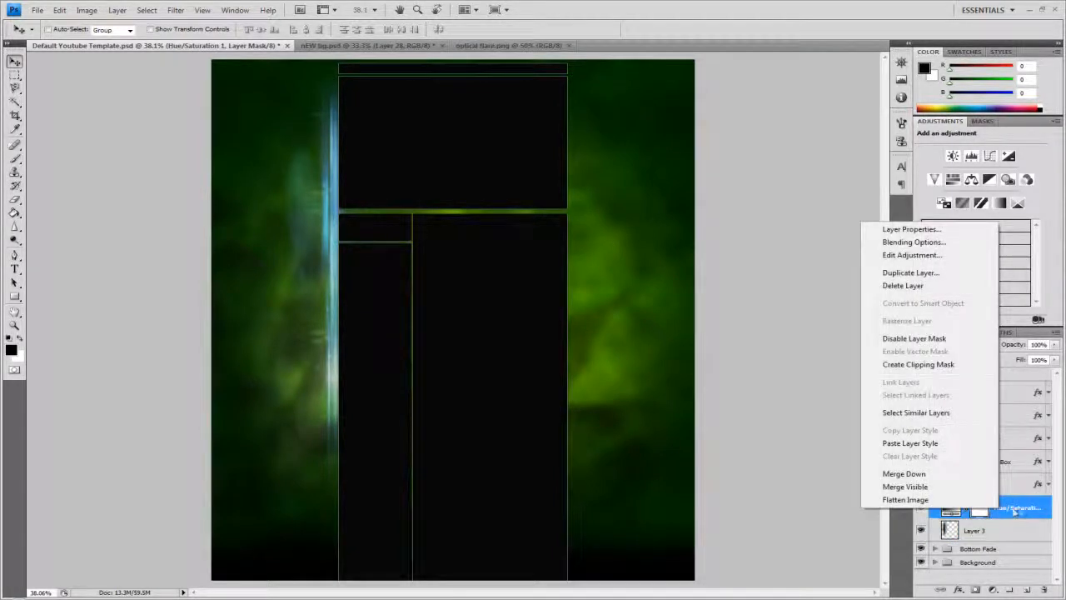
pyautogui.click(934, 364)
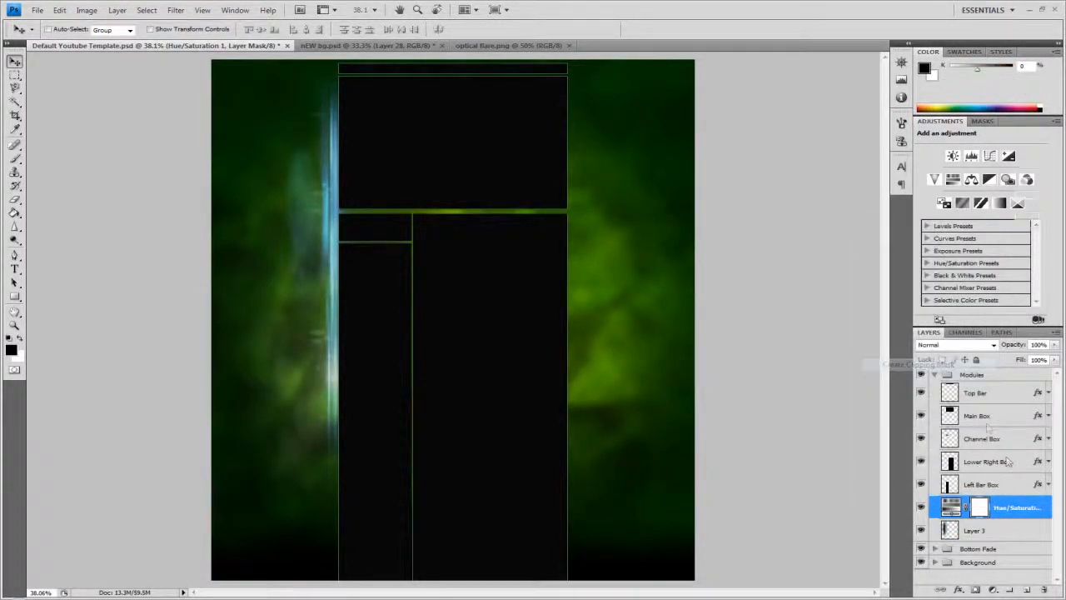
pyautogui.moveTo(981, 188); pyautogui.dragTo(934, 197)
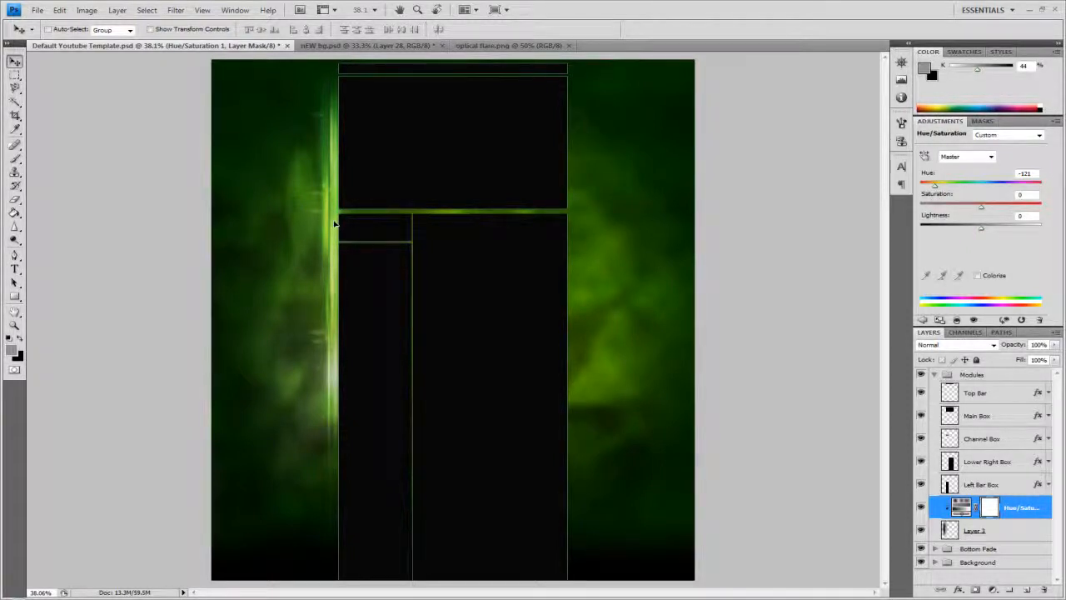
pyautogui.click(1002, 536)
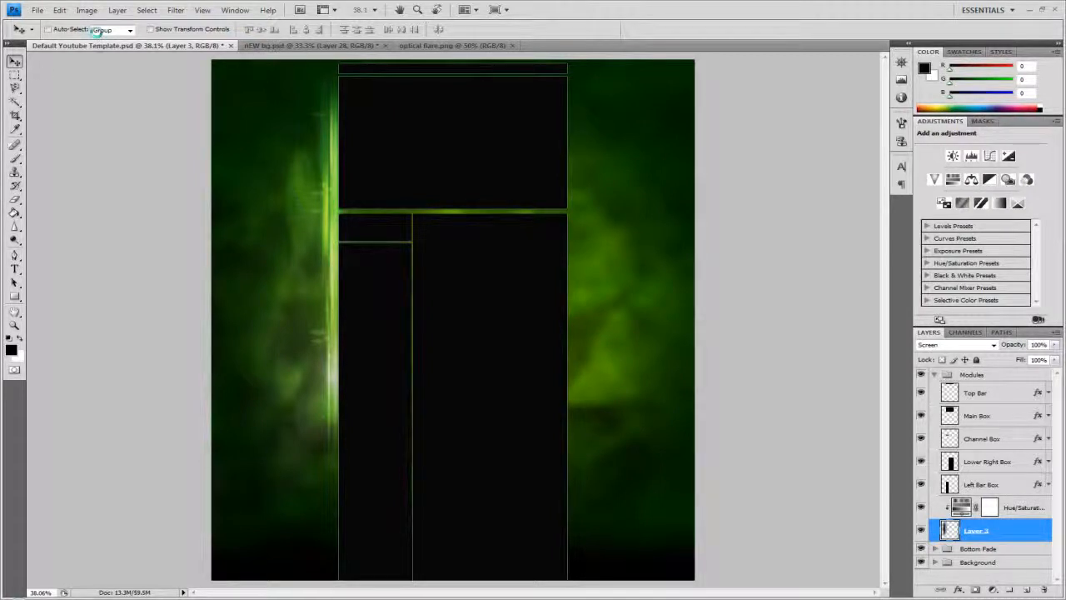
pyautogui.hotkey('shift', 'Right')
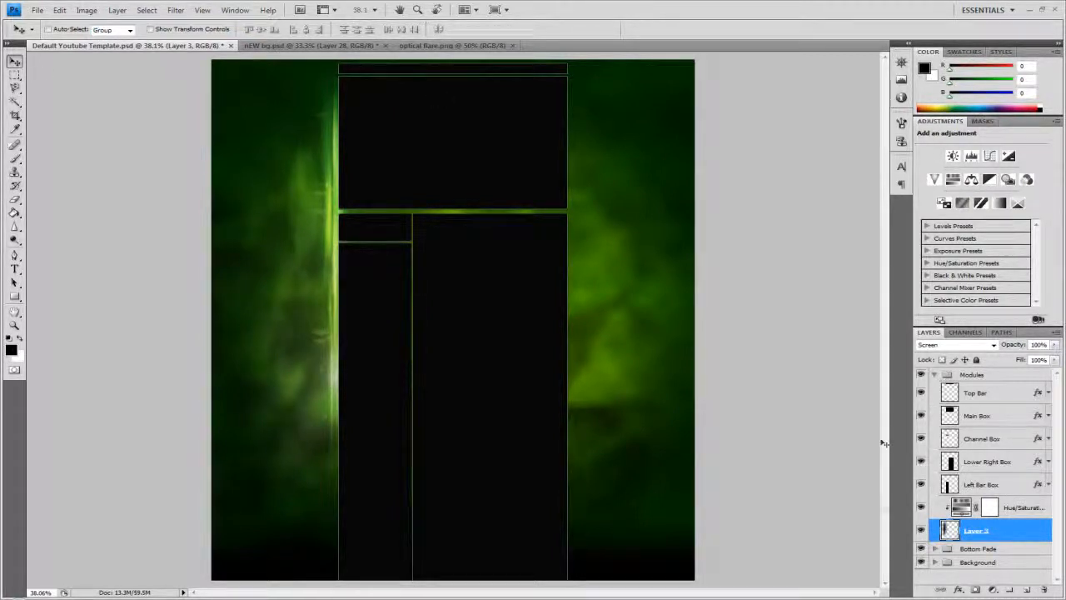
# Try merging the Hue/Saturation adjustment with the flare layer, and undo the merge
pyautogui.keyDown('shift'); pyautogui.click(1019, 513); pyautogui.keyUp('shift')
pyautogui.rightClick(1014, 510)
pyautogui.click(966, 476)
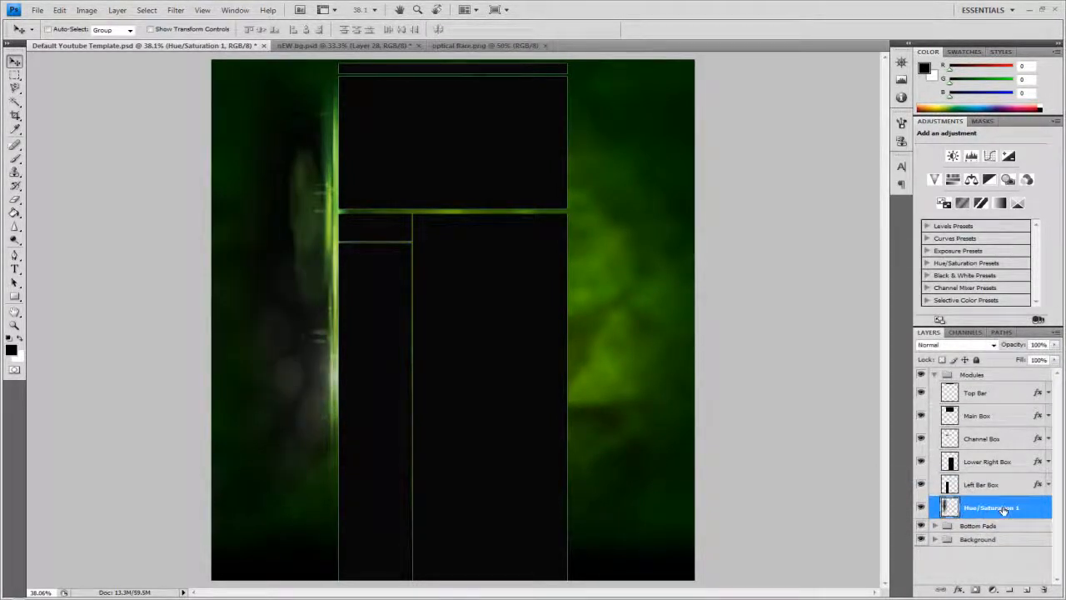
pyautogui.hotkey('ctrl', 'z')
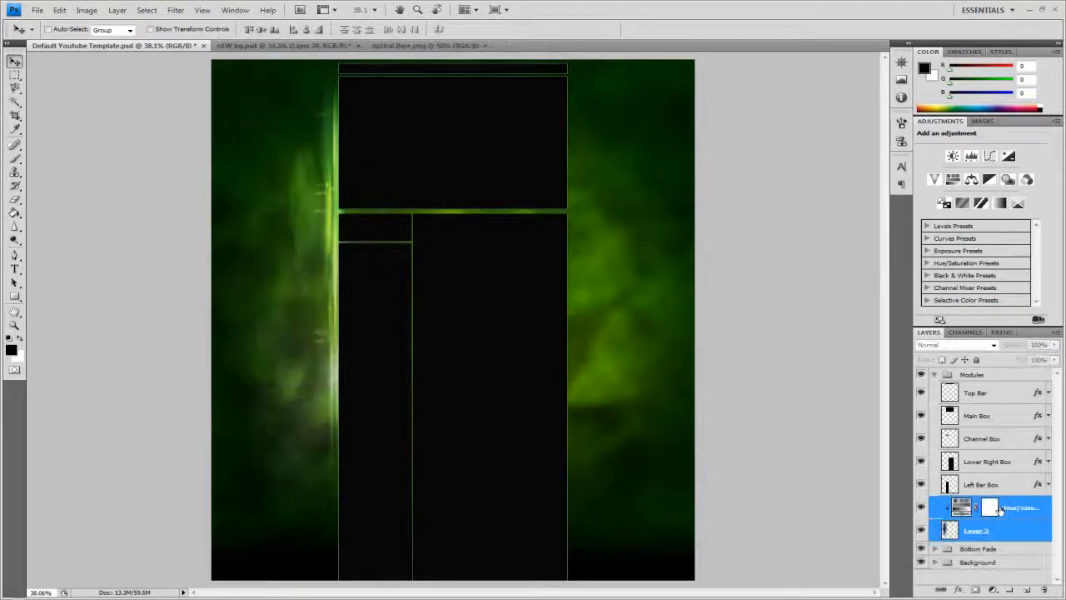
# Duplicate the flare layer and move the lower, unclipped flare across to the module boxes' right edge
pyautogui.click(1000, 529)
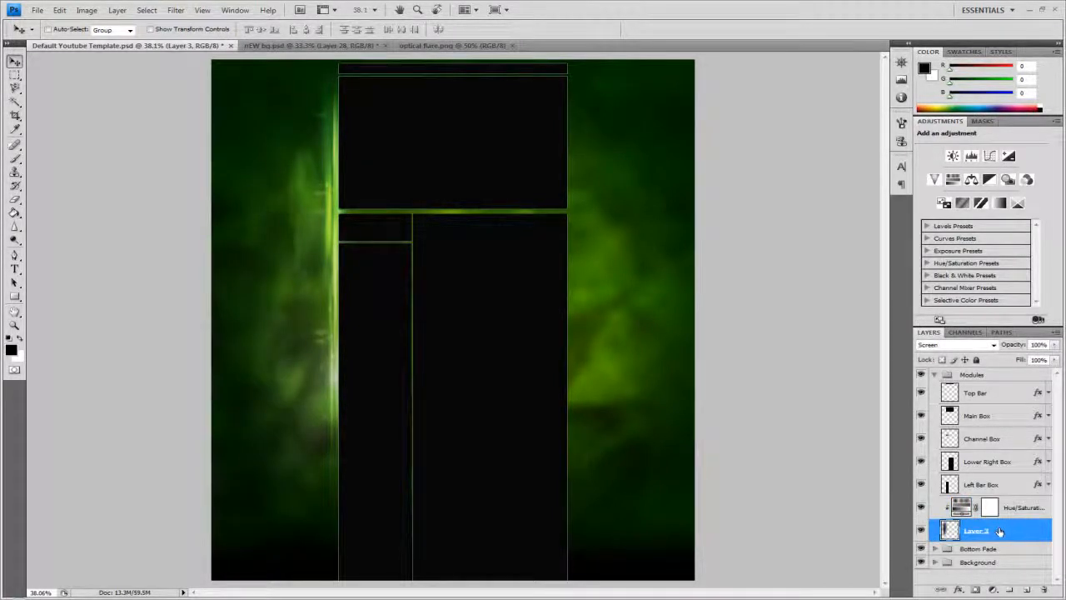
pyautogui.hotkey('ctrl', 'j')
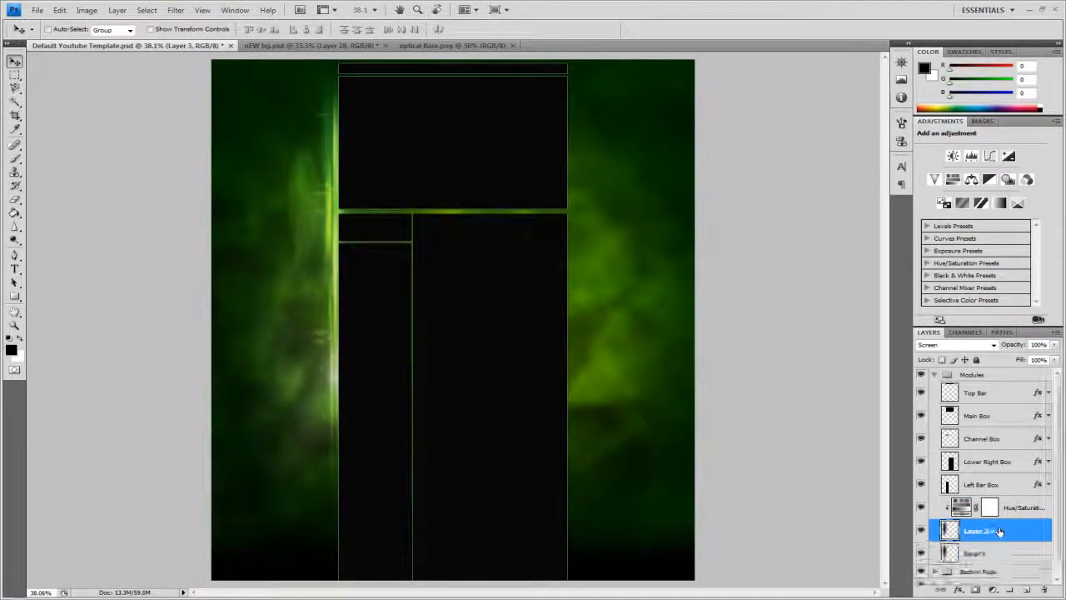
pyautogui.click(1003, 554)
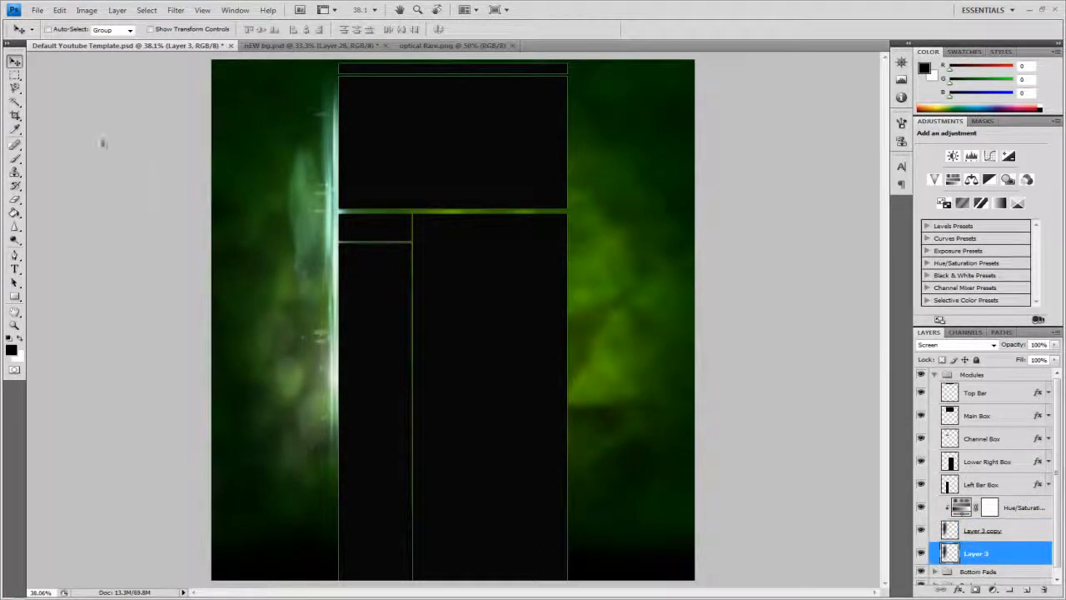
pyautogui.moveTo(283, 198)
pyautogui.mouseDown()
pyautogui.moveTo(609, 210)
pyautogui.moveTo(523, 209)
pyautogui.mouseUp()
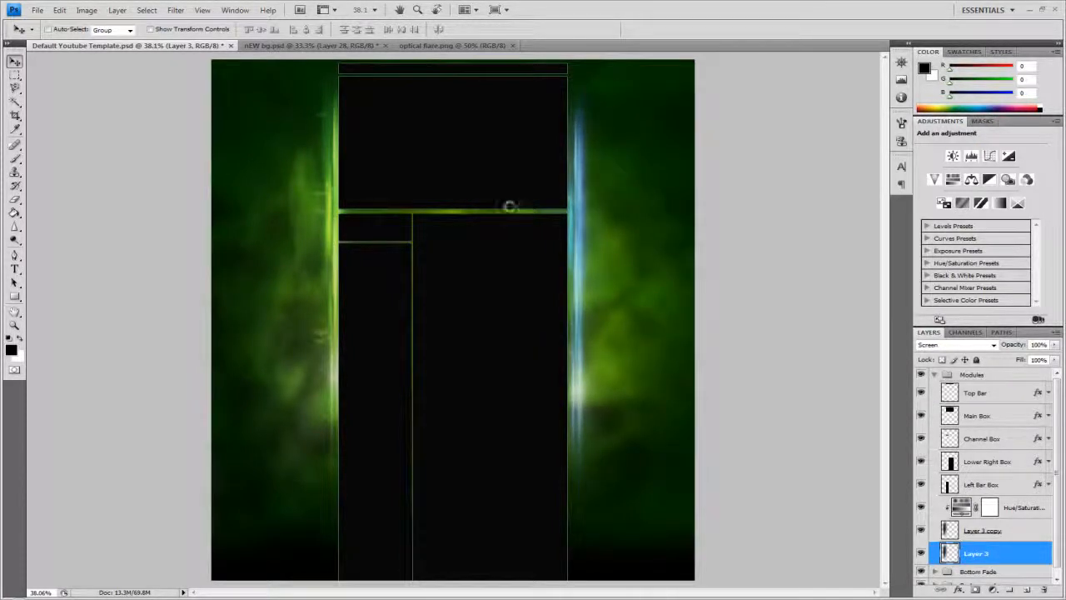
# Free Transform the right-hand flare to 119.5% height and align it tightly along the module boxes' right edge
pyautogui.click(60, 10)
pyautogui.click(83, 218)
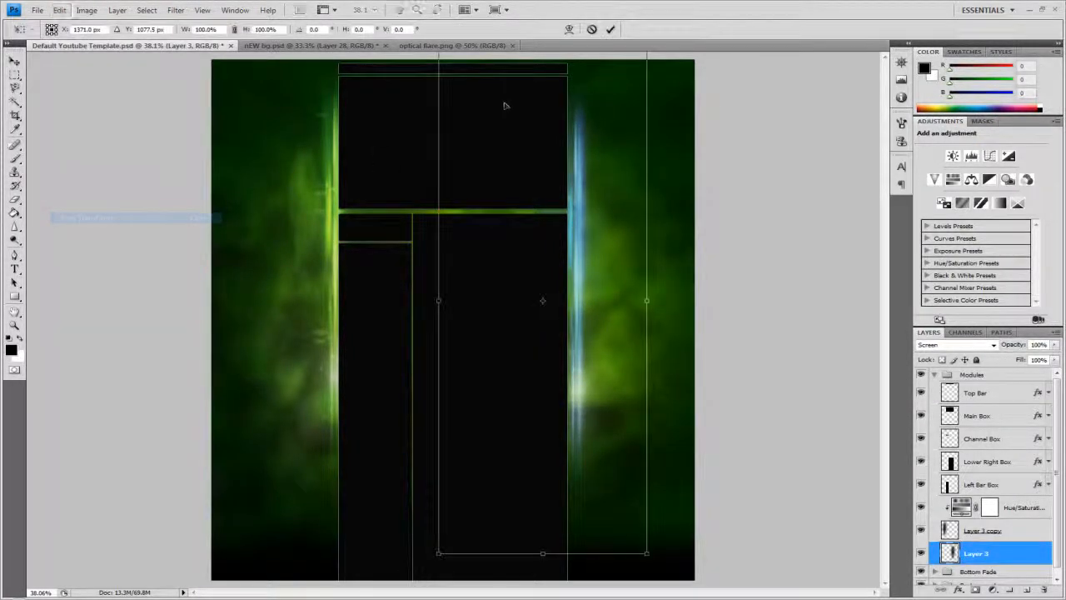
pyautogui.moveTo(542, 554); pyautogui.dragTo(542, 597)
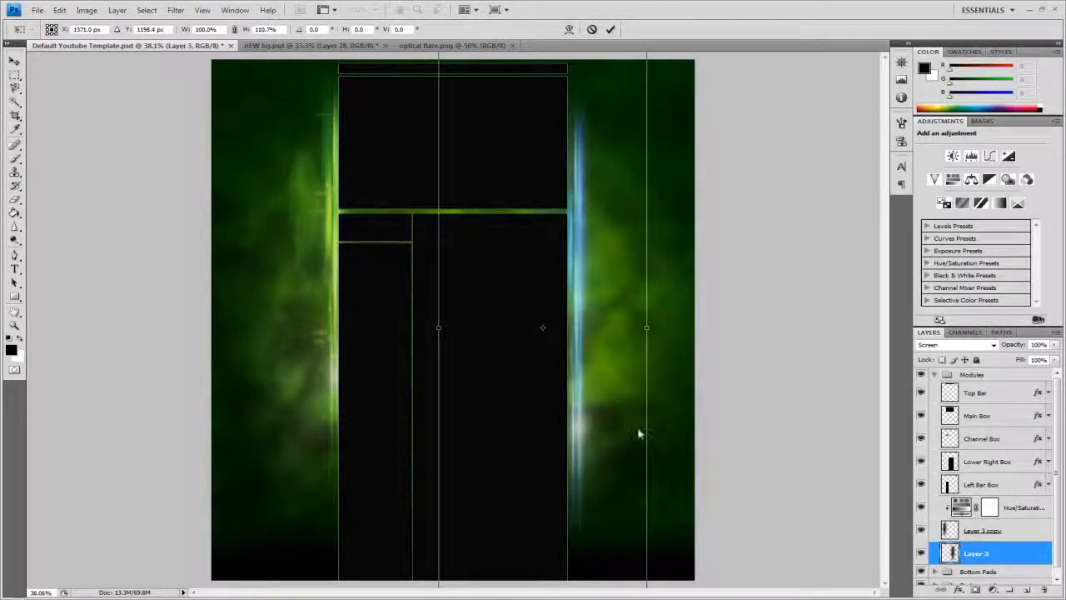
pyautogui.moveTo(612, 366); pyautogui.dragTo(607, 382)
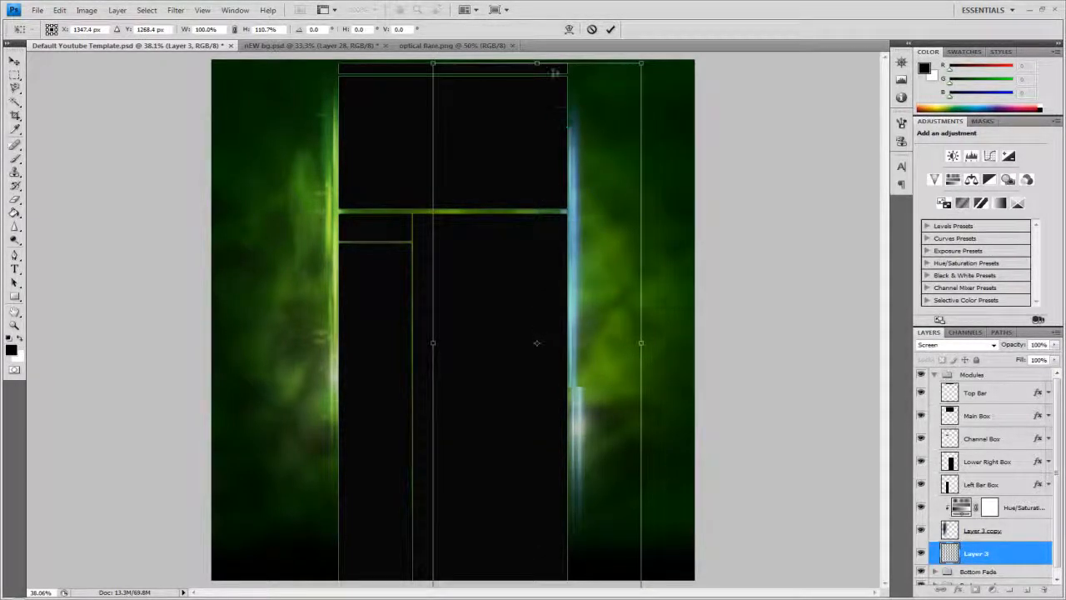
pyautogui.moveTo(537, 65); pyautogui.dragTo(544, 20)
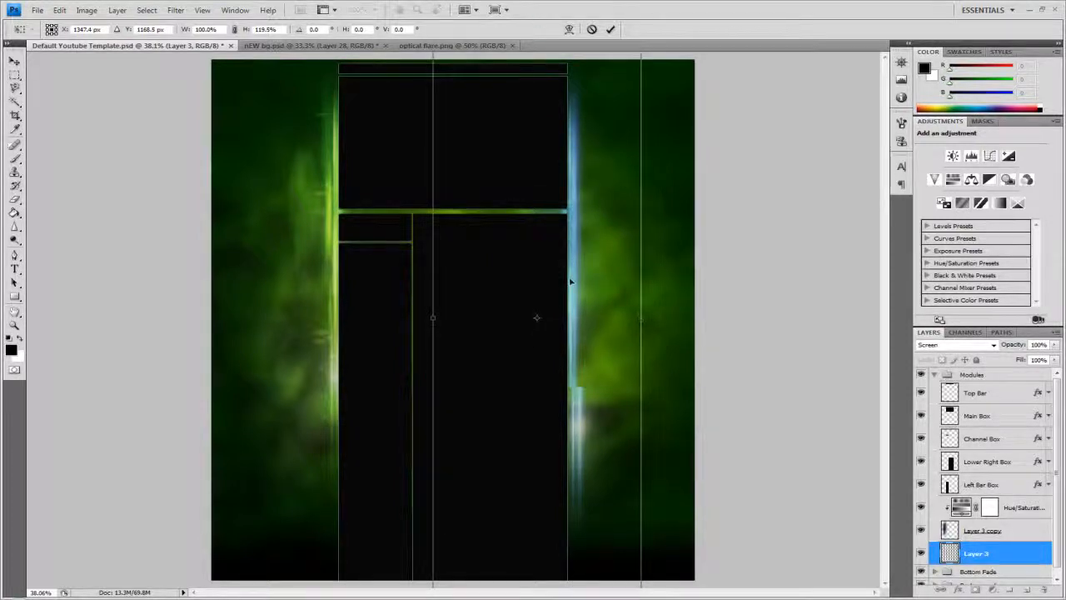
pyautogui.moveTo(570, 279); pyautogui.dragTo(568, 278)
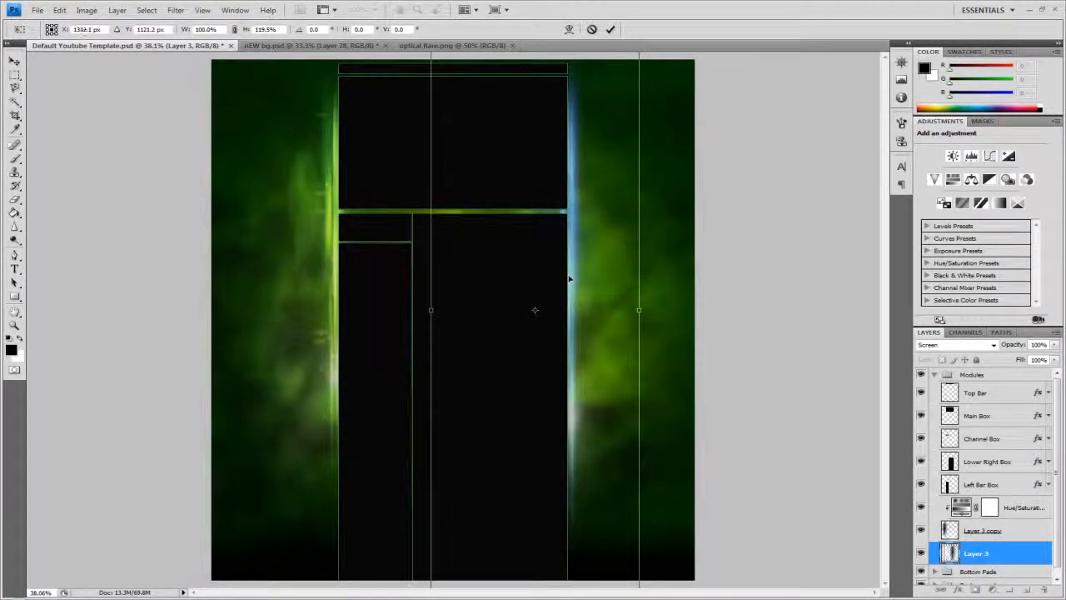
pyautogui.click(610, 29)
# Duplicate the Hue/Saturation adjustment, place the copy directly above the right-hand flare layer, and clip it to that layer
pyautogui.click(1020, 506)
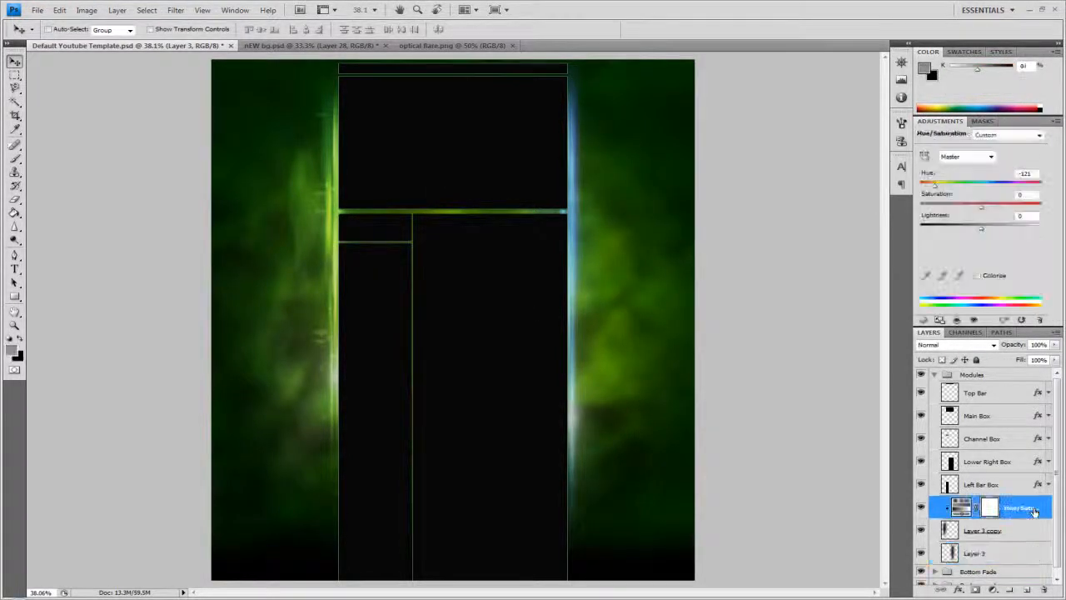
pyautogui.hotkey('ctrl', 'j')
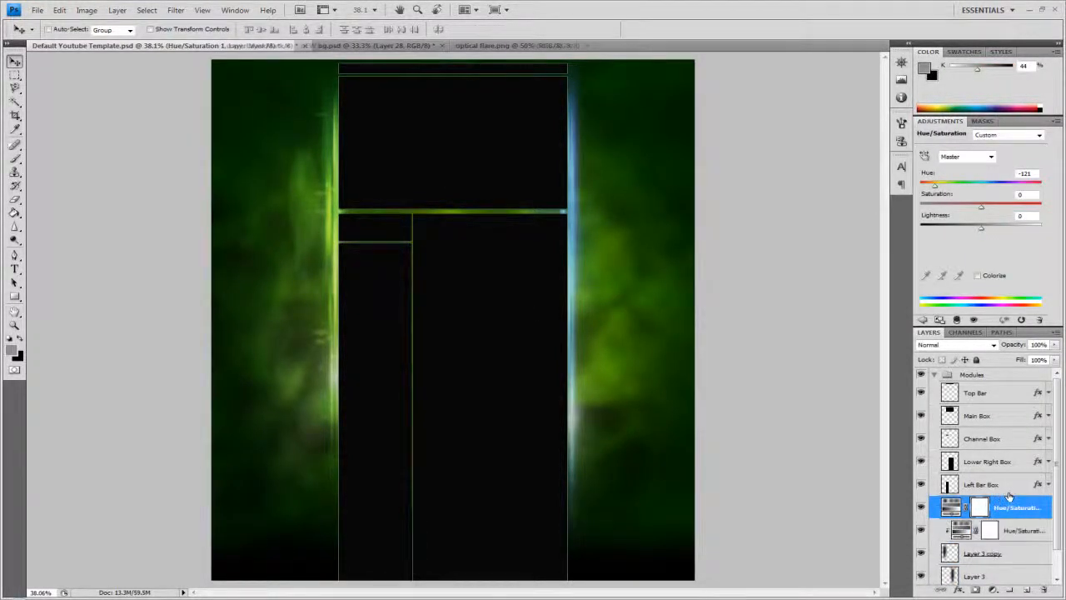
pyautogui.moveTo(1044, 510); pyautogui.dragTo(1022, 567)
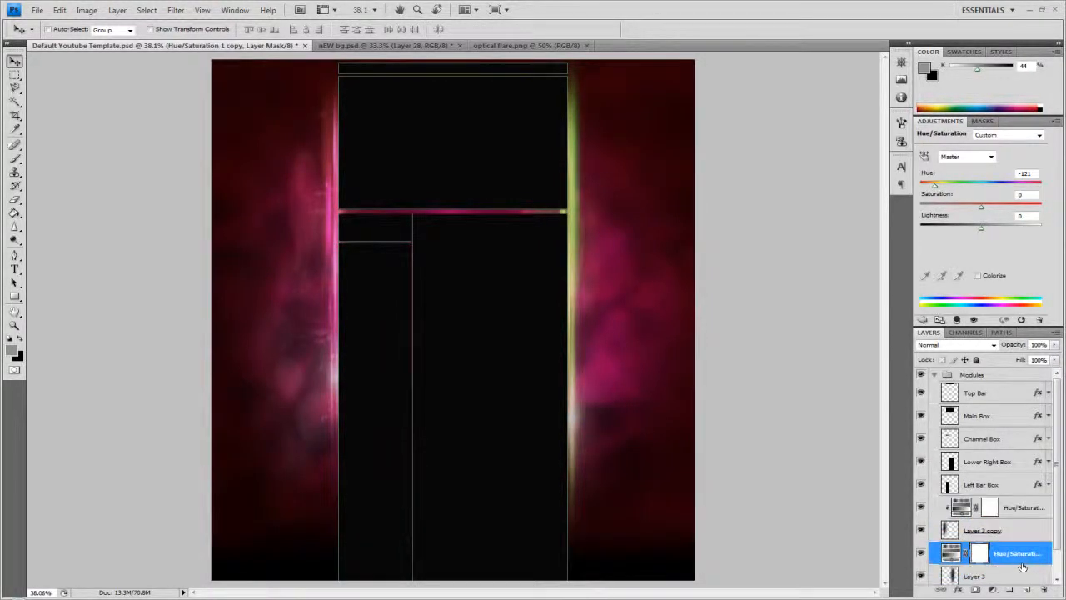
pyautogui.rightClick(1034, 565)
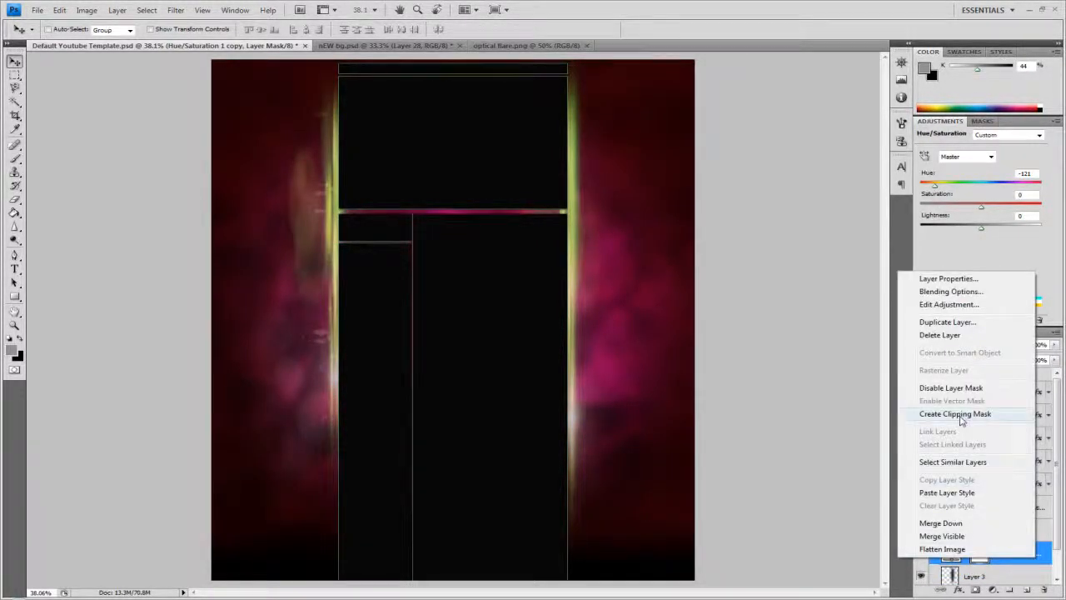
pyautogui.click(961, 417)
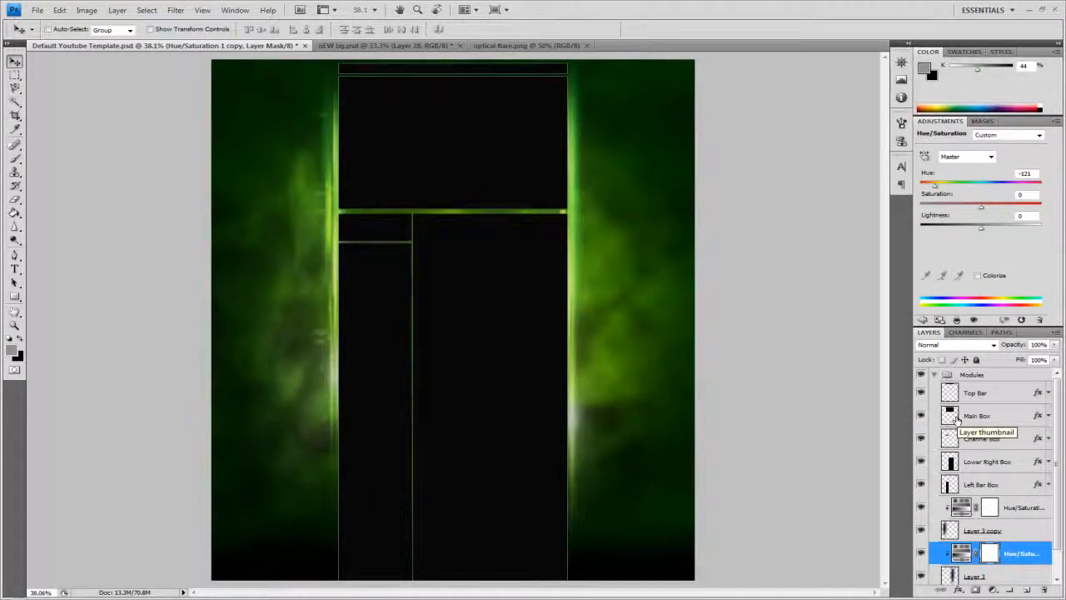
# Collapse the Modules layer group after selecting each of the two flare layers in turn
pyautogui.click(1006, 528)
pyautogui.doubleClick(1007, 530)
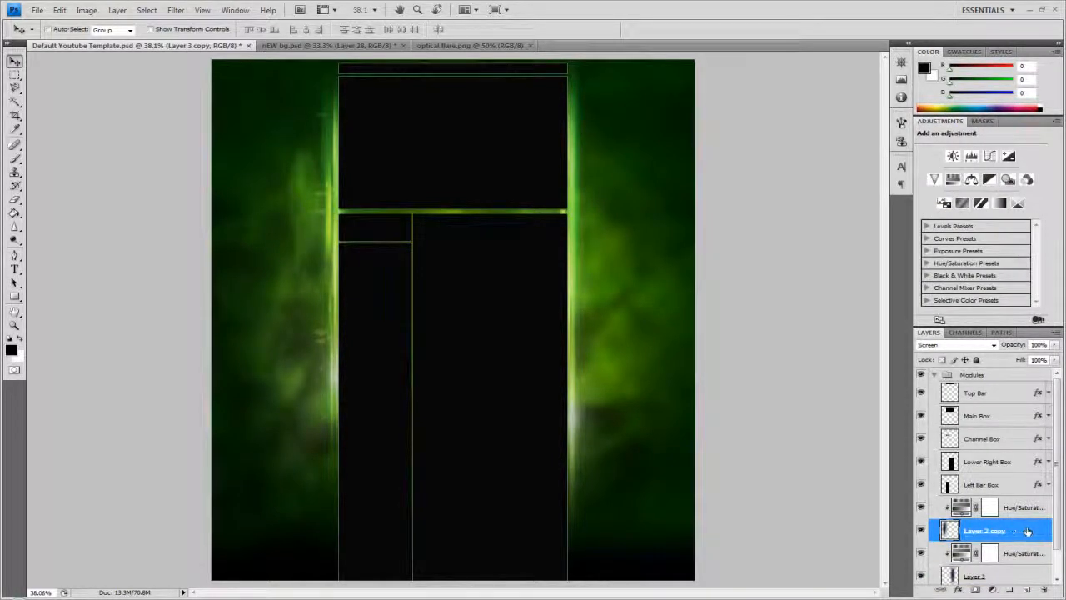
pyautogui.scroll(-1, 1039, 536)
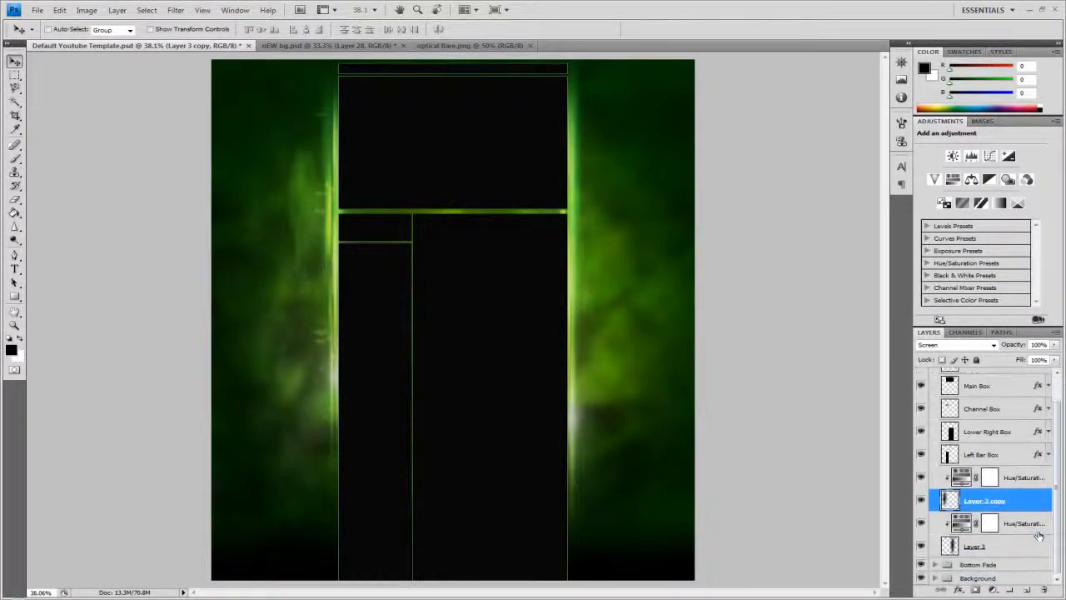
pyautogui.click(1039, 533)
pyautogui.doubleClick(1019, 545)
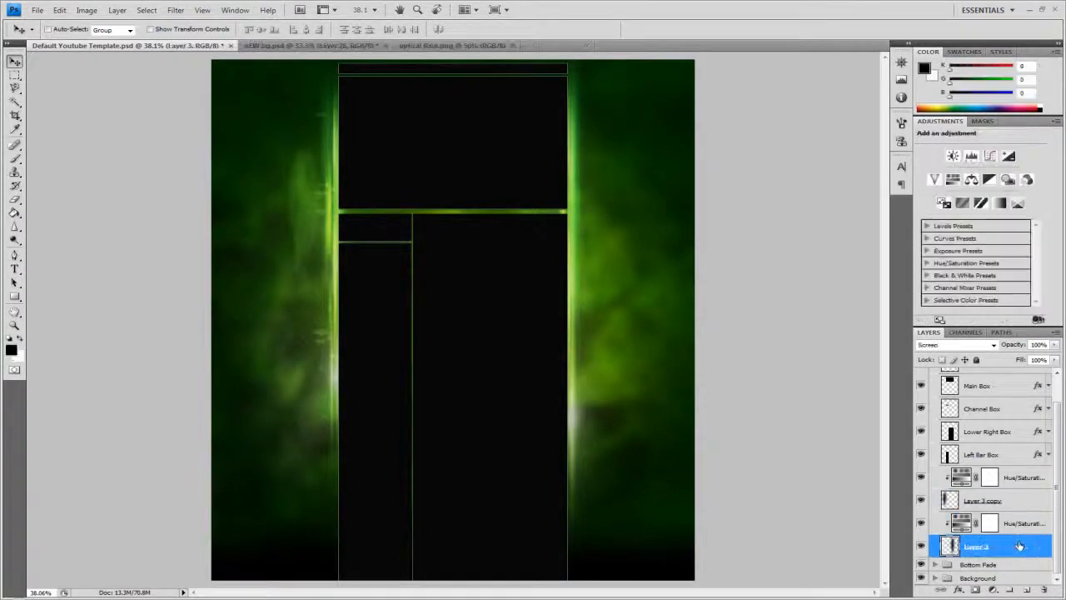
pyautogui.scroll(1, 939, 454)
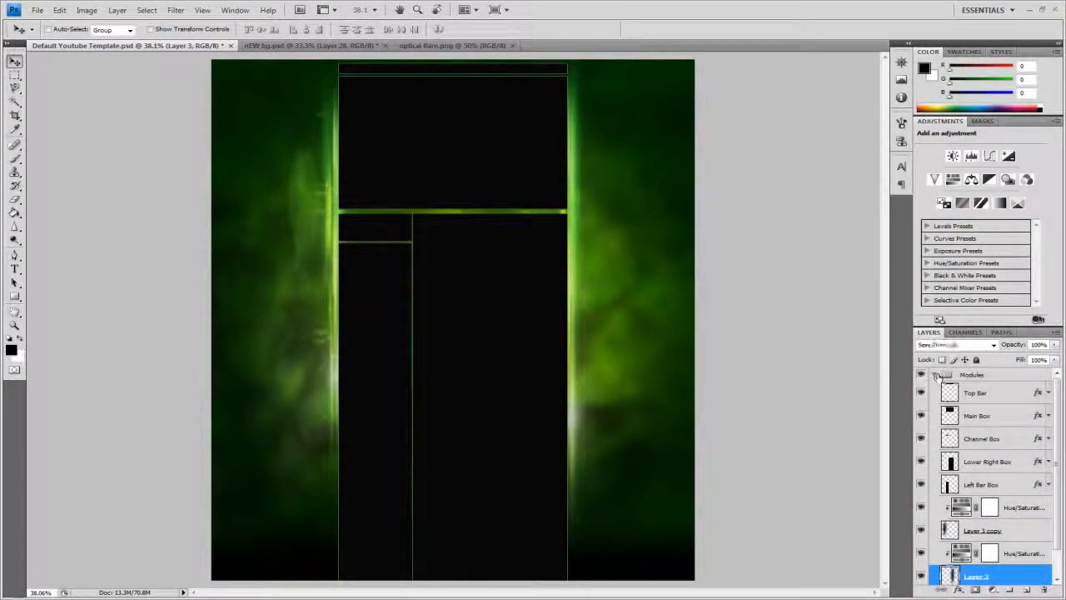
pyautogui.click(935, 375)
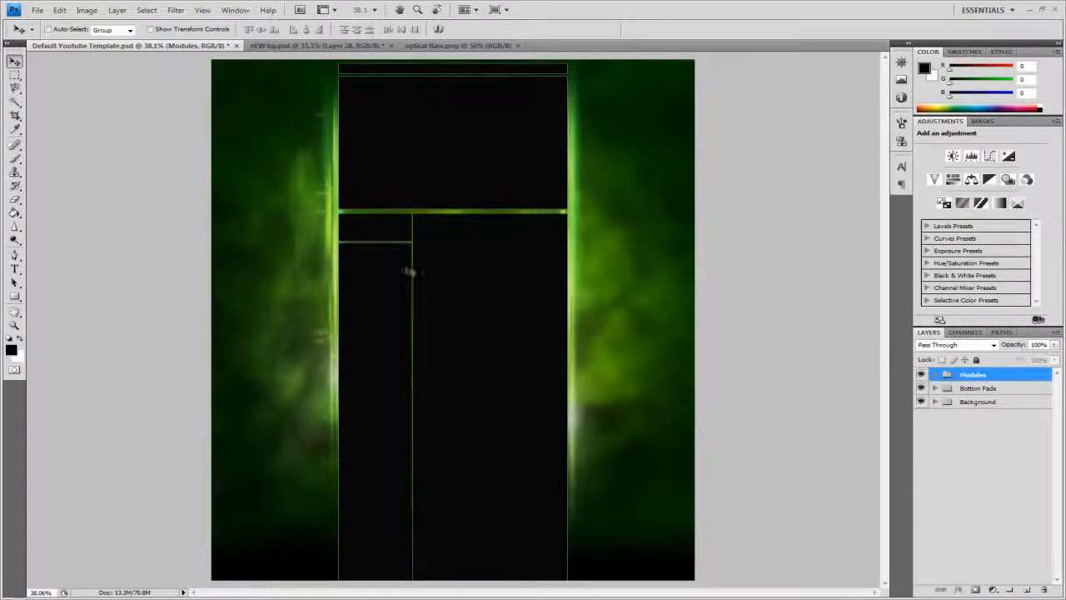
# View the top of the template at actual pixels and add a new layer above the Modules group
pyautogui.click(15, 323)
pyautogui.rightClick(361, 218)
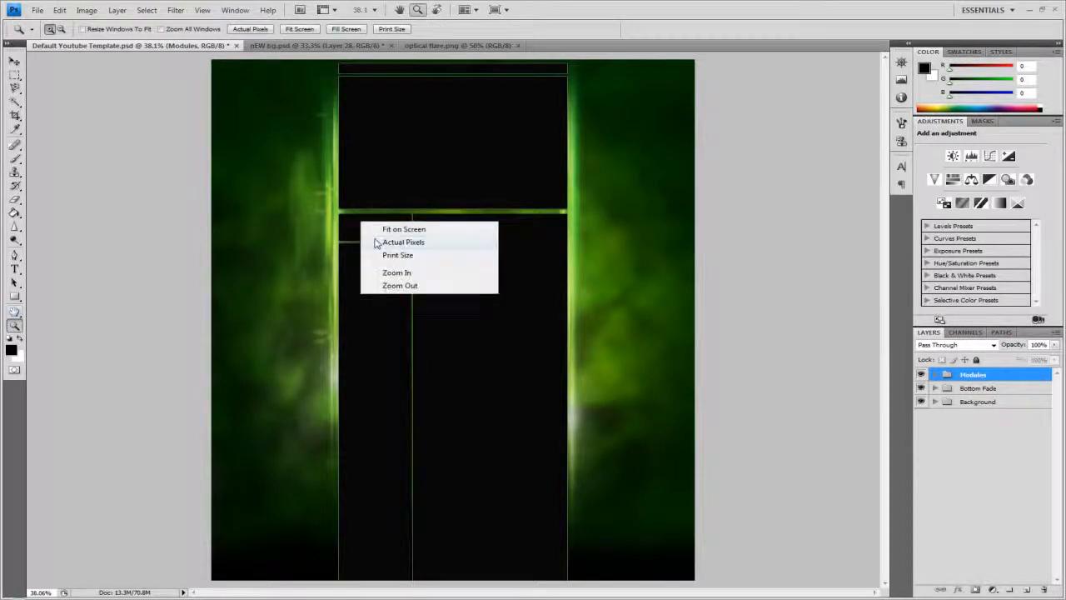
pyautogui.click(376, 240)
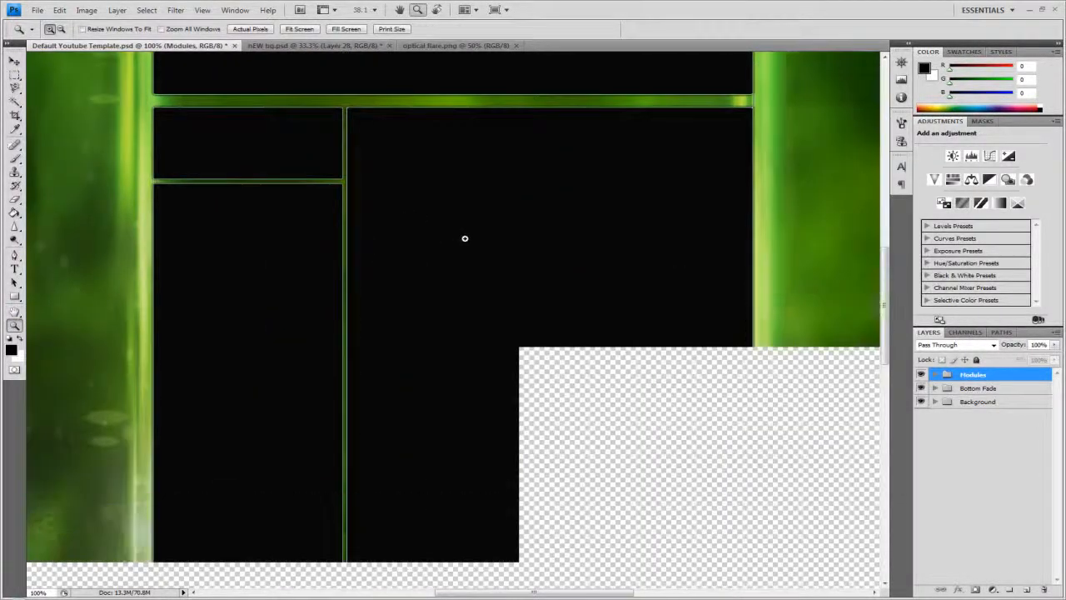
pyautogui.moveTo(887, 272); pyautogui.dragTo(885, 220)
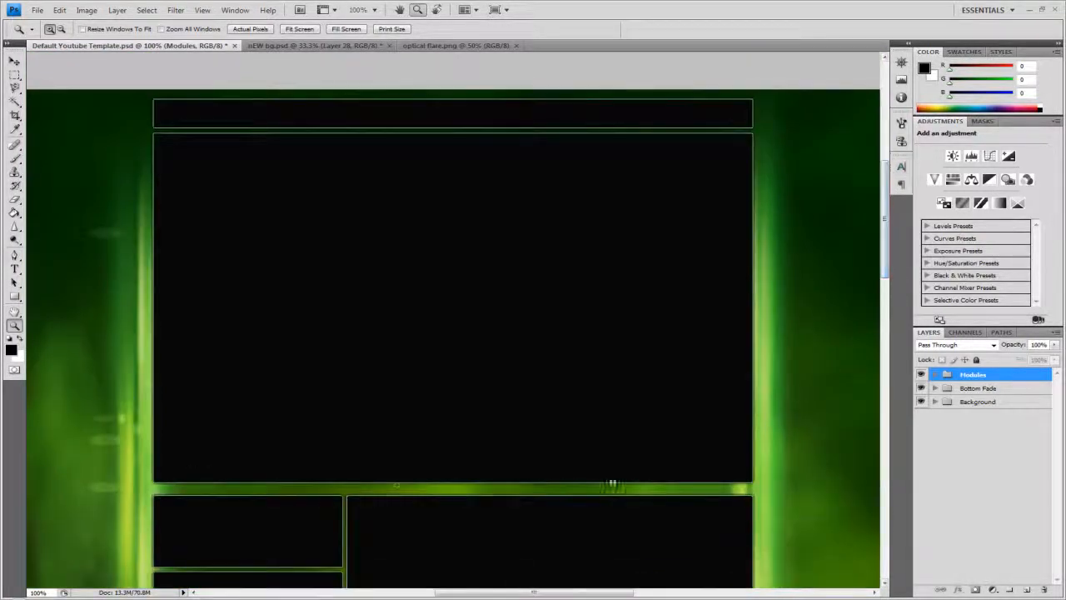
pyautogui.click(1024, 588)
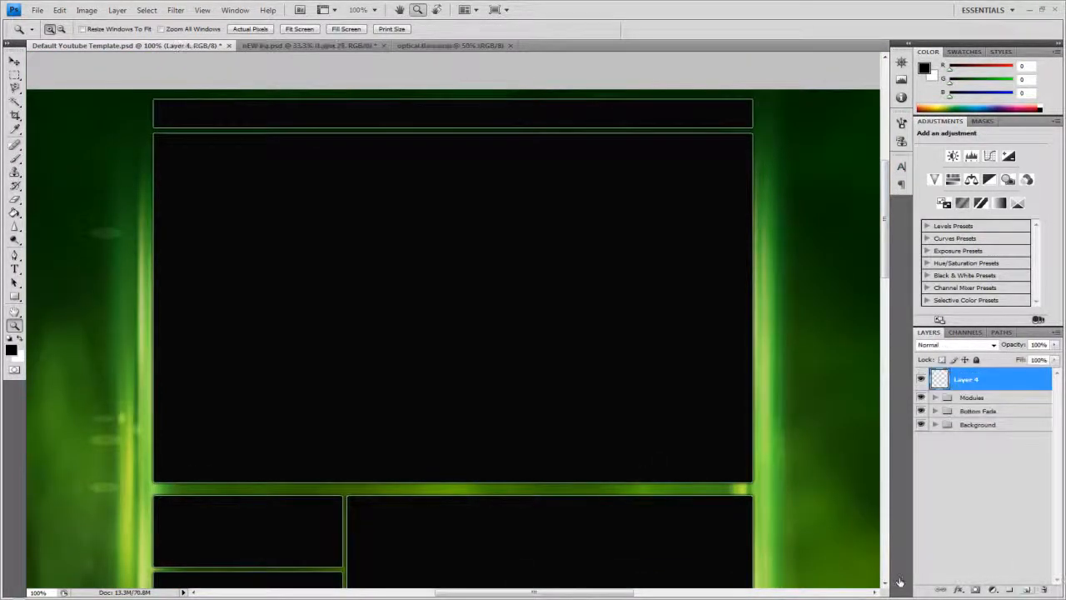
# Add the text "ChromeDesigns" in dark grey #353535 inside the main box
pyautogui.click(14, 268)
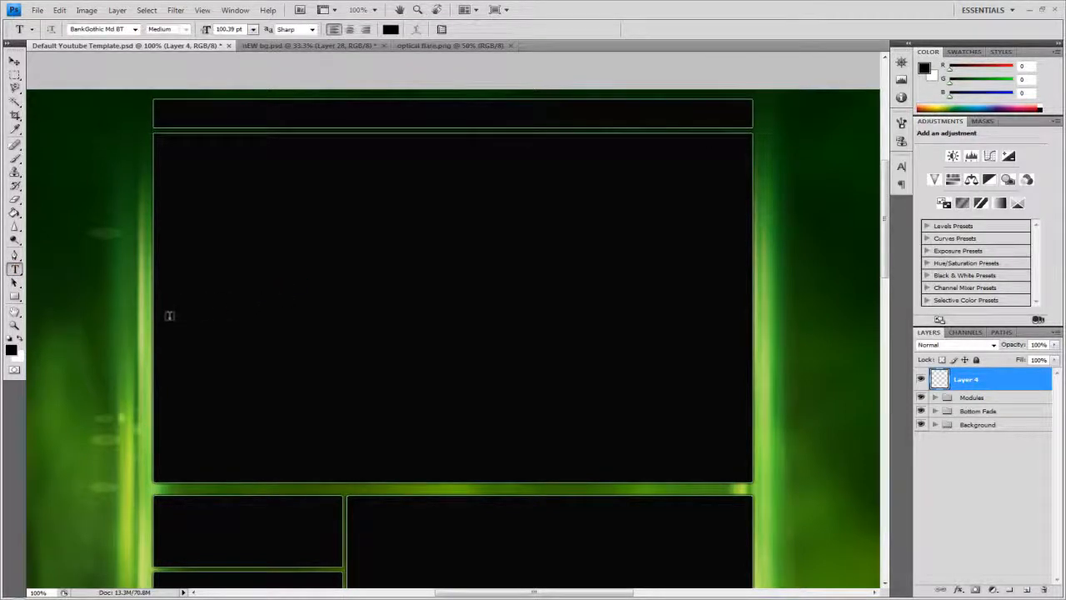
pyautogui.click(186, 342)
pyautogui.click(390, 29)
pyautogui.click(639, 344)
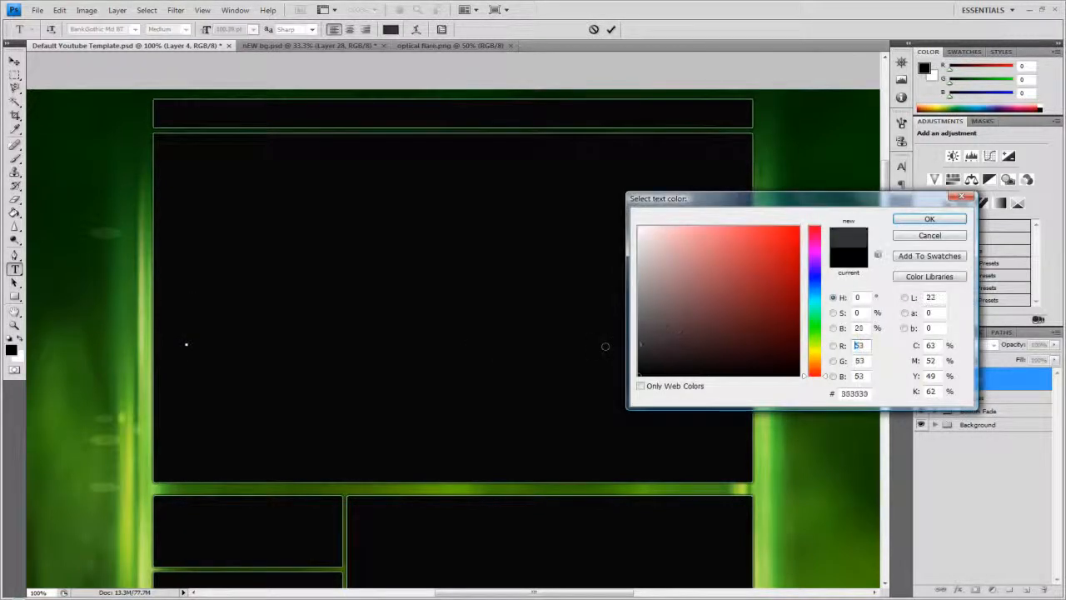
pyautogui.click(911, 221)
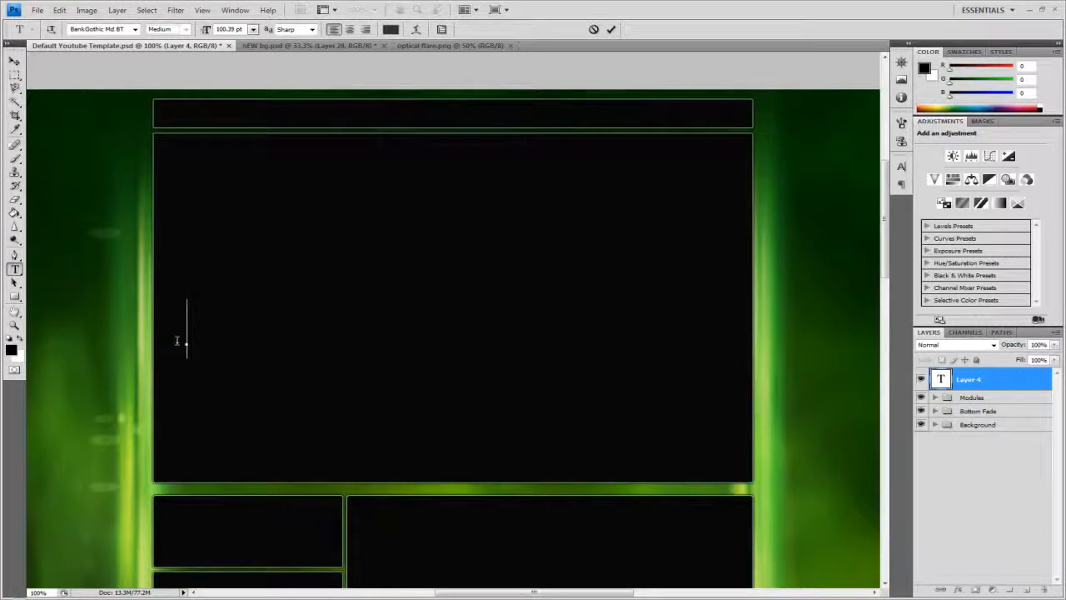
pyautogui.write('hro')
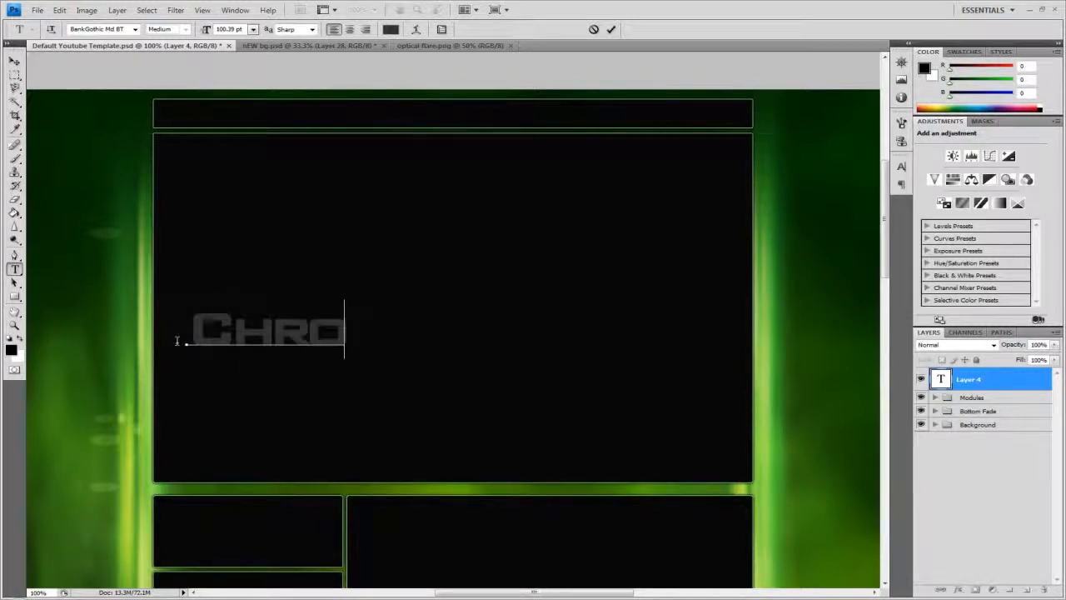
pyautogui.write('me')
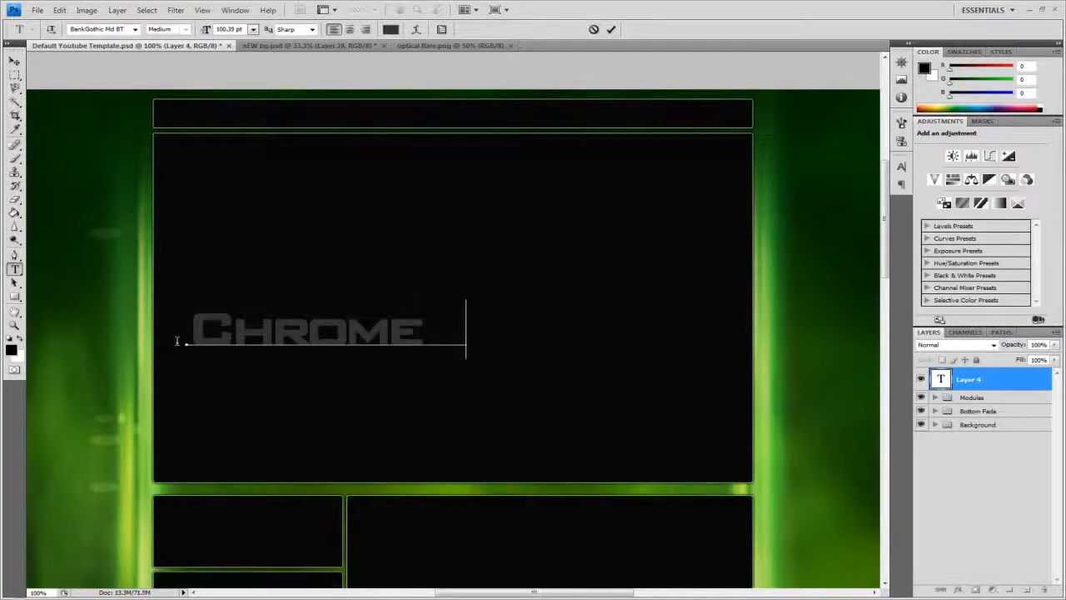
pyautogui.write('Designs')
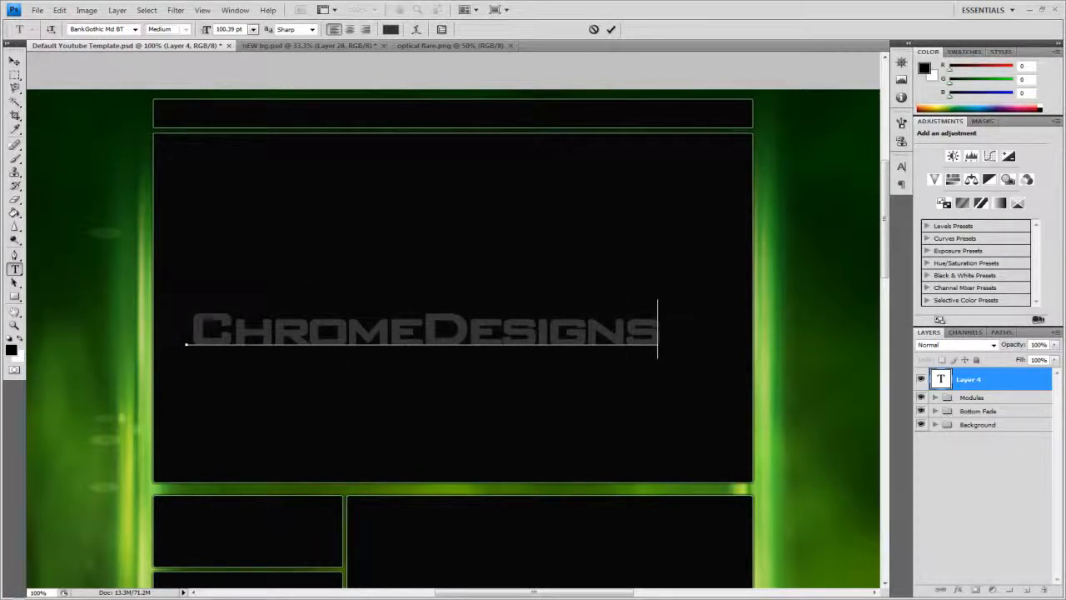
# Free Transform the ChromeDesigns text, rotating it to -90° and placing it vertically just outside the main box's left edge
pyautogui.doubleClick(344, 321)
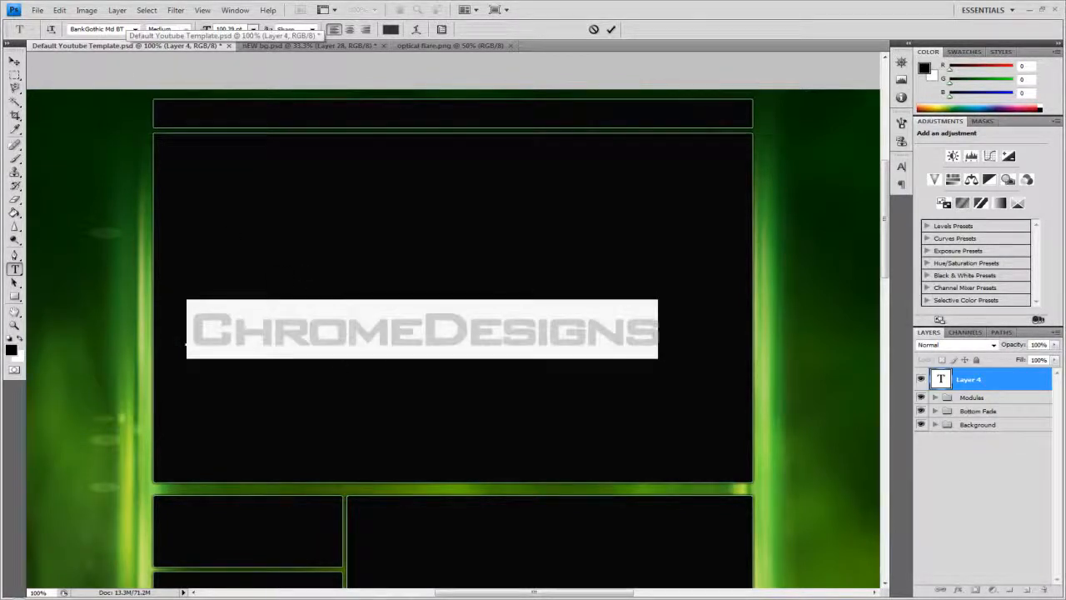
pyautogui.click(60, 10)
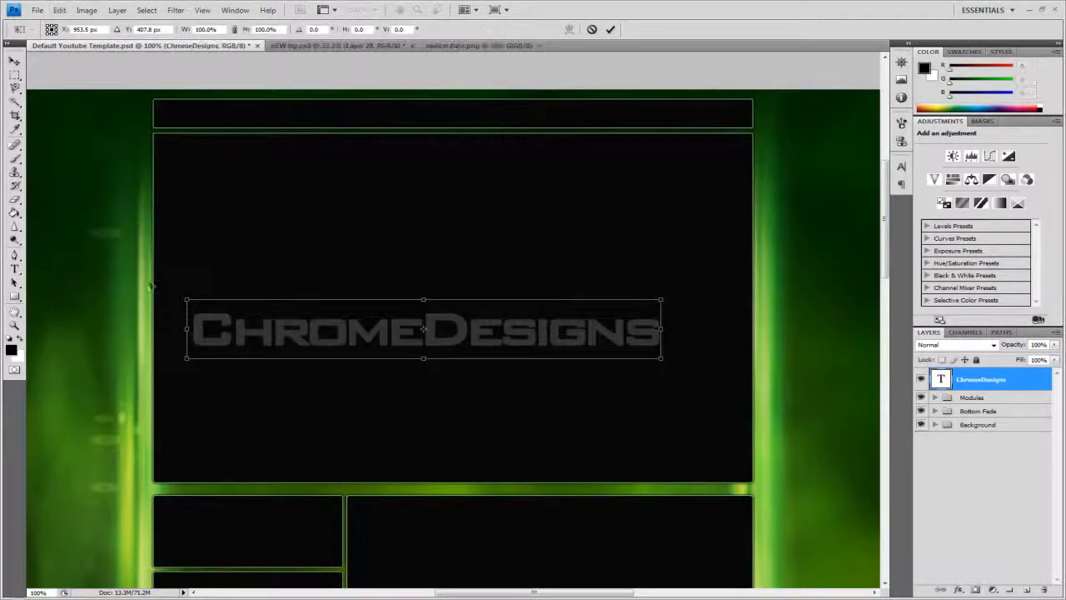
pyautogui.moveTo(179, 280); pyautogui.dragTo(400, 484)
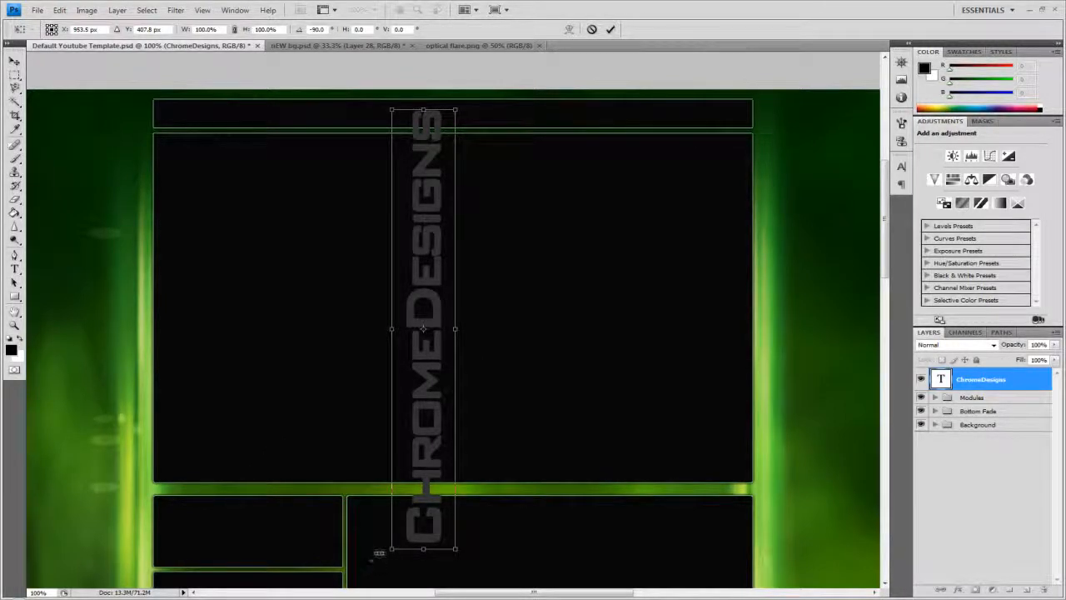
pyautogui.moveTo(422, 526); pyautogui.dragTo(127, 554)
pyautogui.click(611, 30)
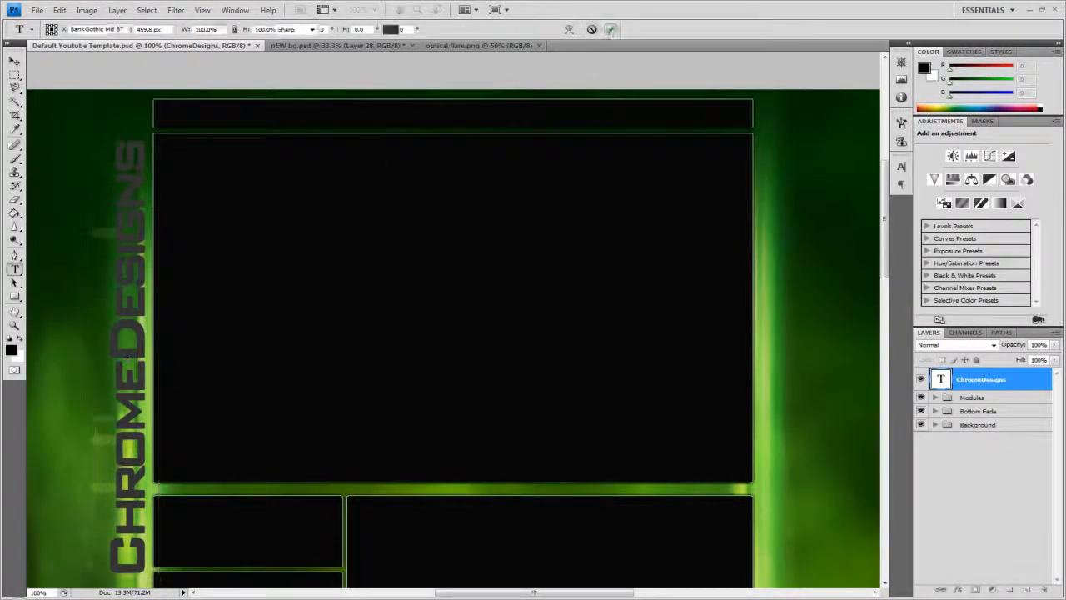
# Shift the vertical ChromeDesigns text slightly down and outward from the main box's left edge
pyautogui.click(15, 62)
pyautogui.moveTo(886, 193); pyautogui.dragTo(888, 203)
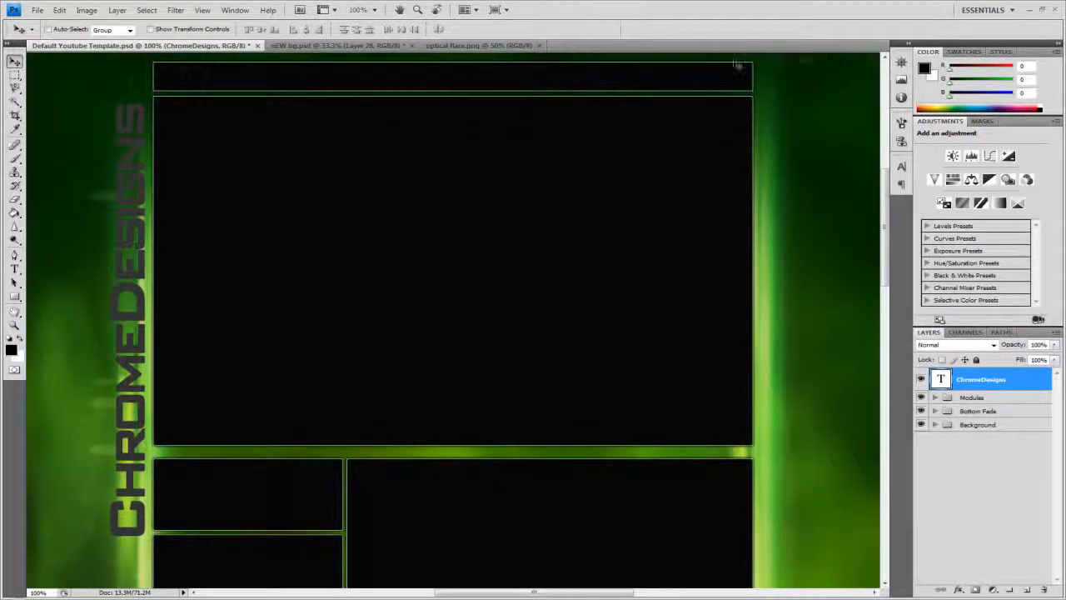
pyautogui.moveTo(885, 217); pyautogui.dragTo(885, 217)
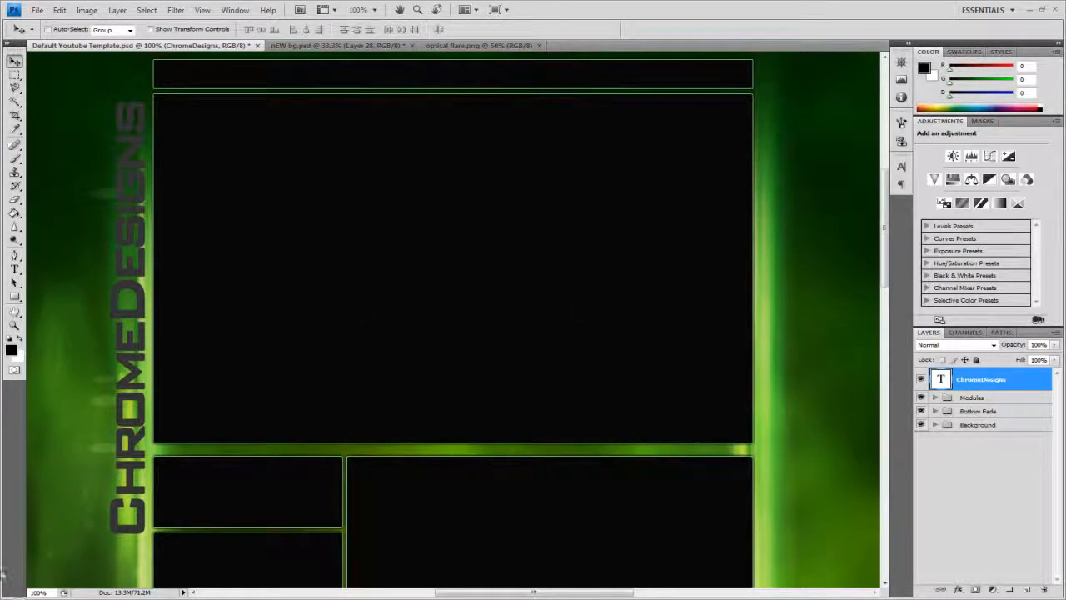
pyautogui.moveTo(142, 392); pyautogui.dragTo(137, 398)
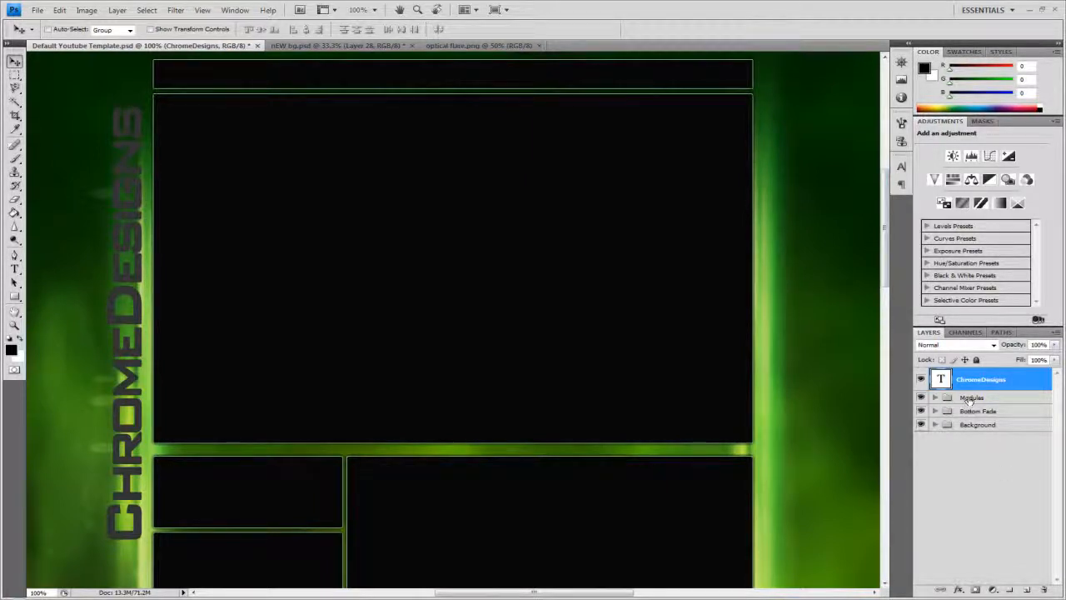
# Add a Gradient Overlay layer style to the ChromeDesigns text with its angle set to 0°
pyautogui.rightClick(1018, 379)
pyautogui.click(924, 46)
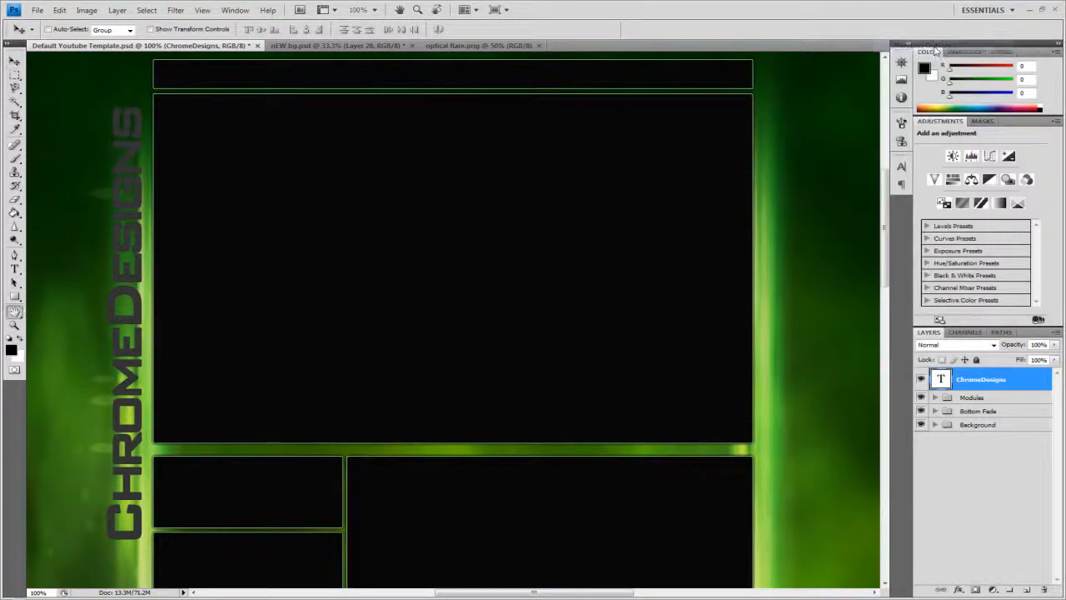
pyautogui.click(556, 472)
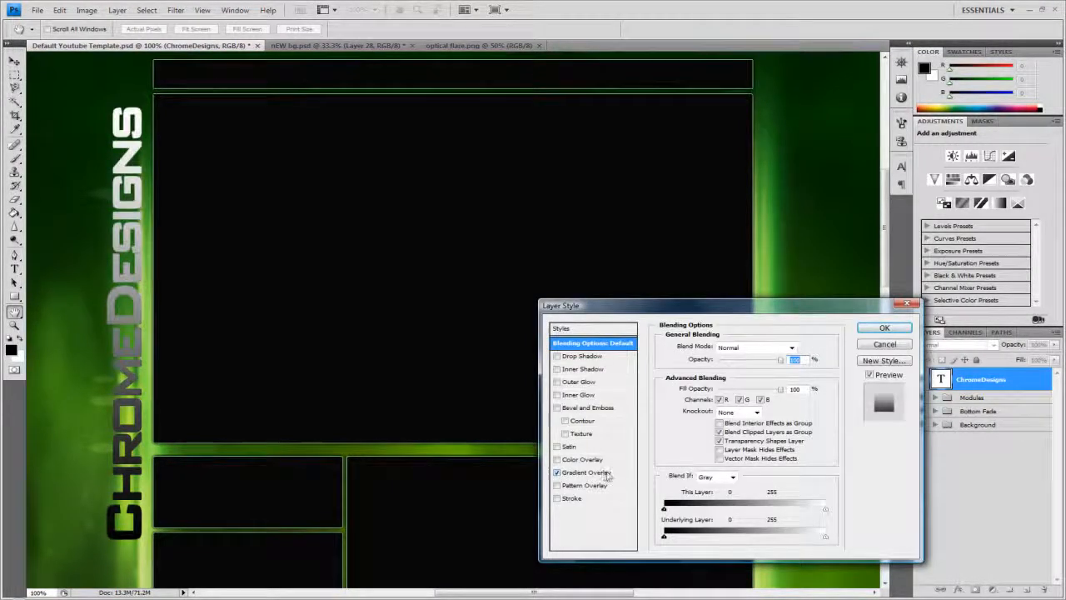
pyautogui.click(595, 472)
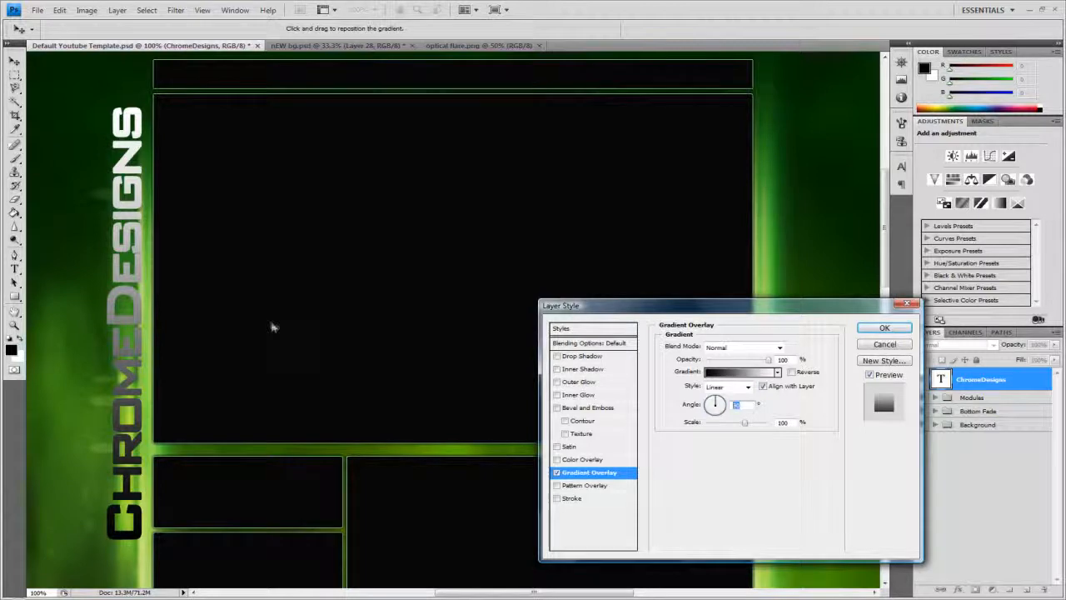
pyautogui.write('0')
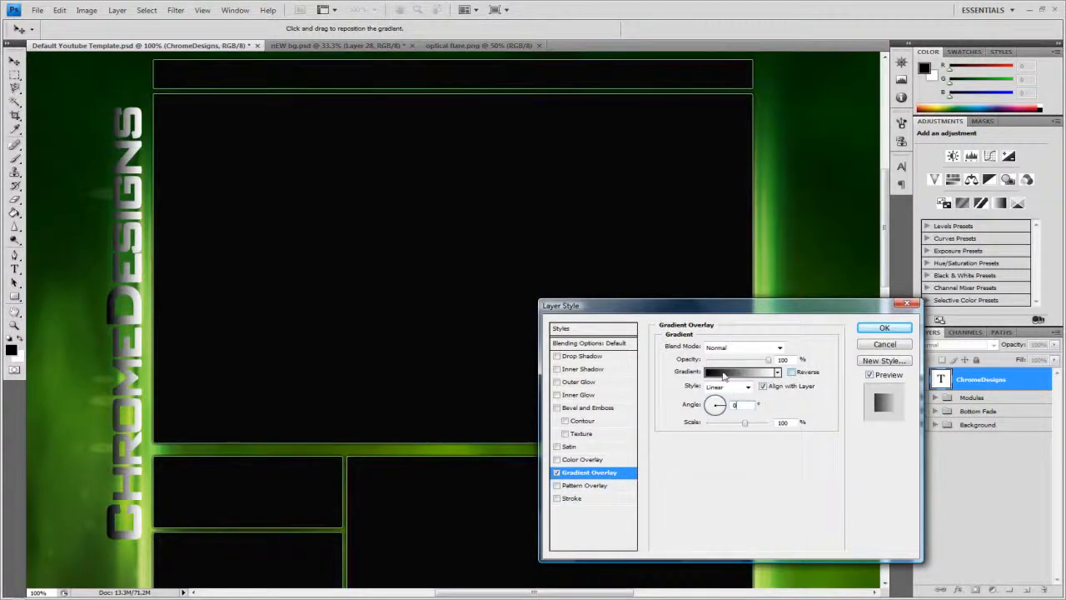
# Recolour the overlay gradient's end stops to run from white to mid grey #858585
pyautogui.click(723, 376)
pyautogui.click(726, 365)
pyautogui.doubleClick(725, 365)
pyautogui.moveTo(717, 335); pyautogui.dragTo(552, 171)
pyautogui.click(944, 221)
pyautogui.click(958, 364)
pyautogui.doubleClick(957, 364)
pyautogui.moveTo(733, 310); pyautogui.dragTo(580, 299)
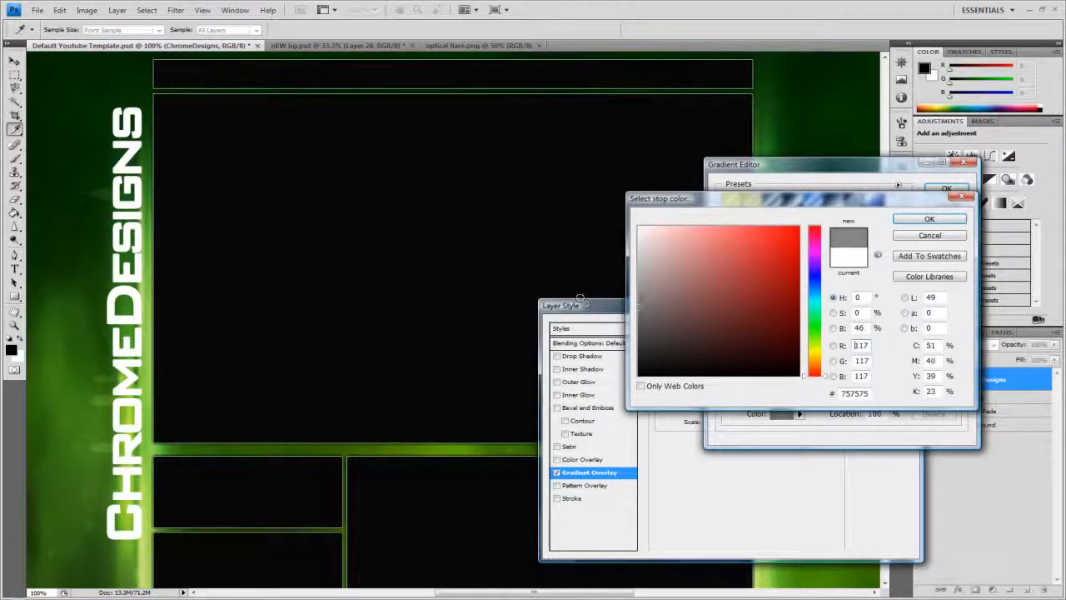
pyautogui.click(929, 219)
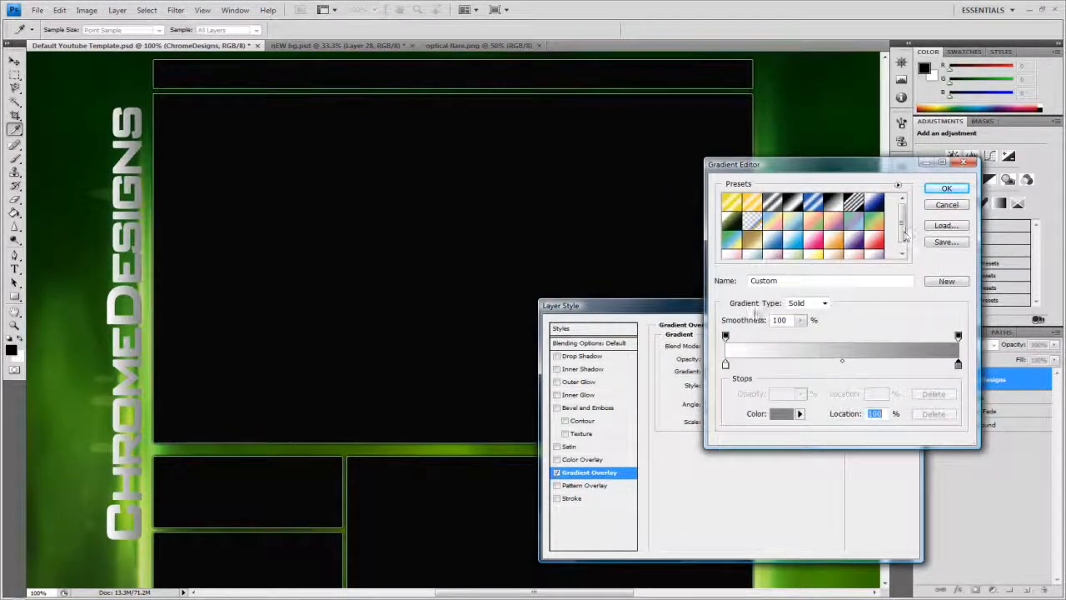
# Add a lighter grey #a3a3a3 colour stop to the gradient and place it at 29%
pyautogui.click(802, 366)
pyautogui.doubleClick(801, 367)
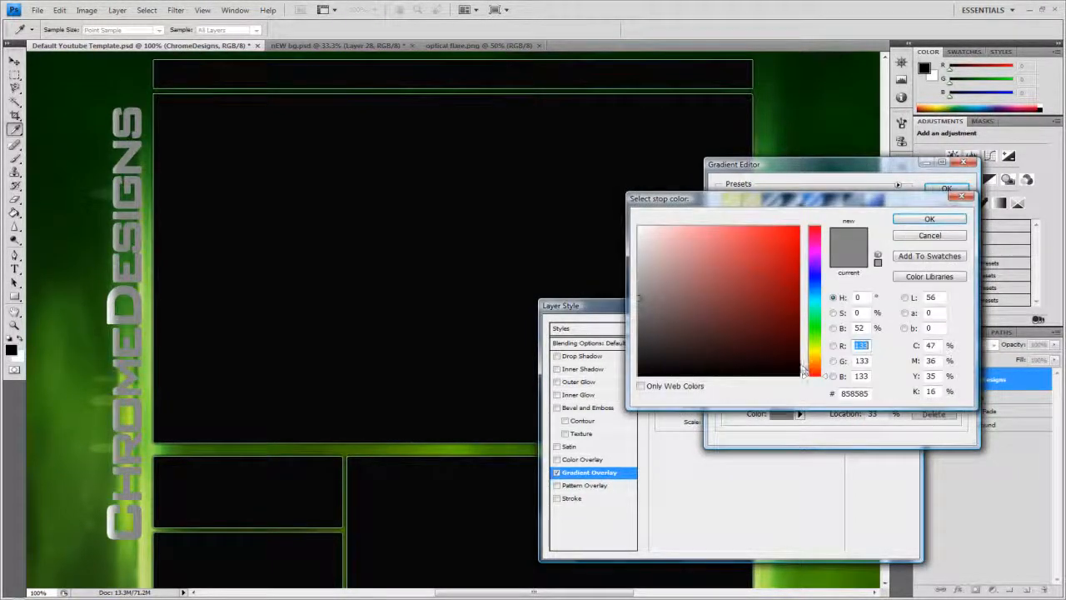
pyautogui.moveTo(737, 286); pyautogui.dragTo(631, 265)
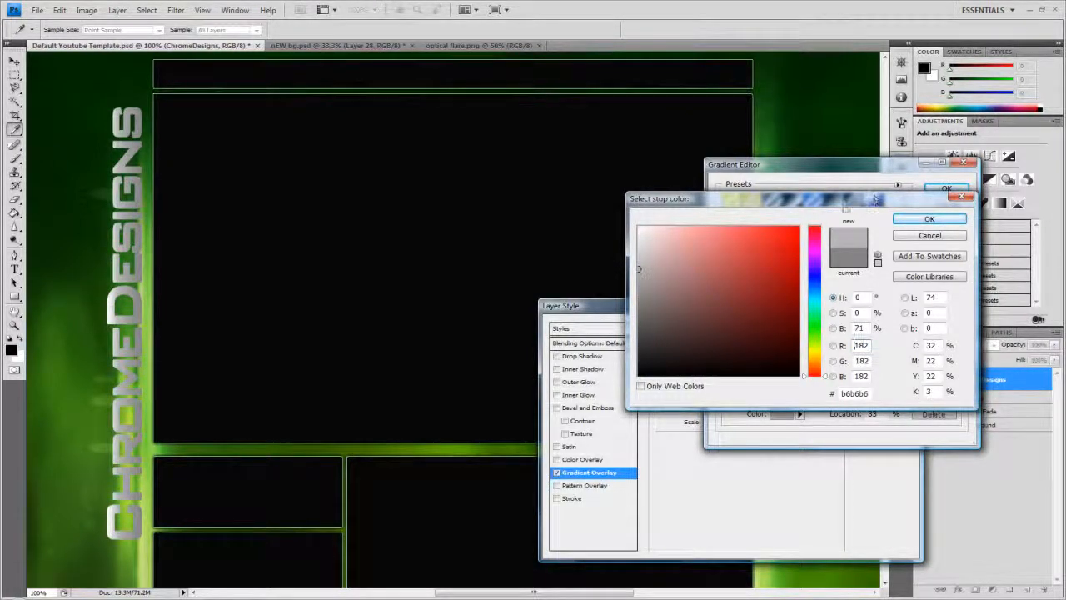
pyautogui.moveTo(659, 244); pyautogui.dragTo(614, 281)
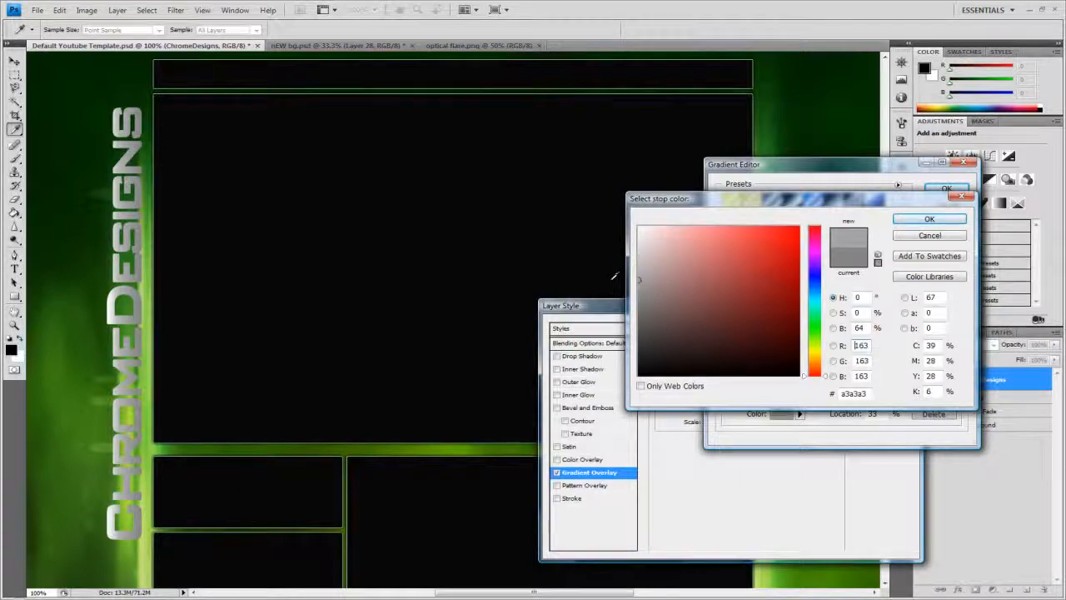
pyautogui.click(929, 218)
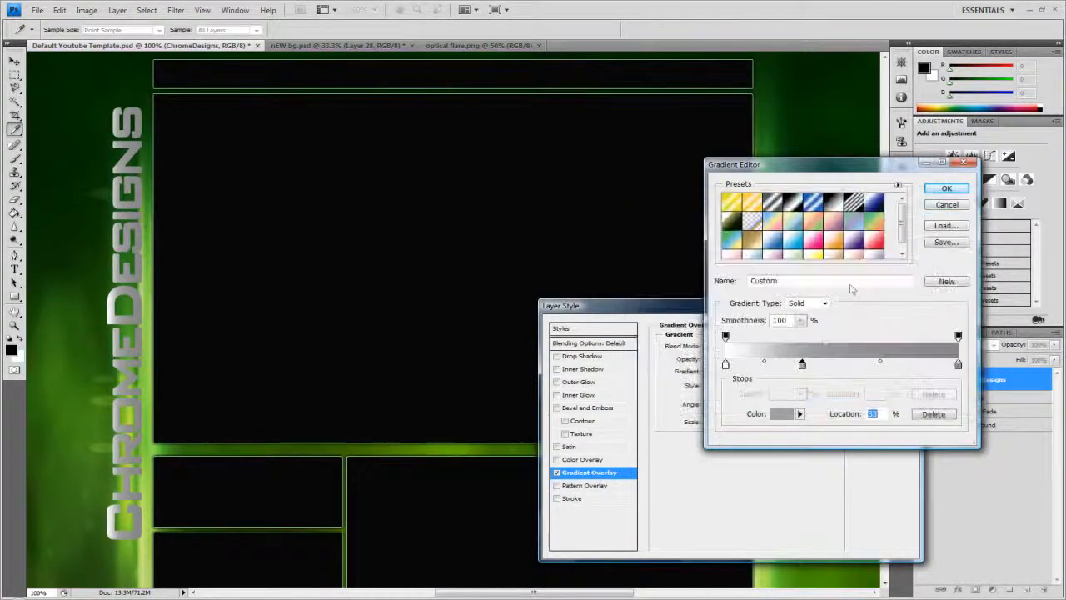
pyautogui.moveTo(802, 364)
pyautogui.mouseDown()
pyautogui.moveTo(779, 367)
pyautogui.moveTo(795, 368)
pyautogui.mouseUp()
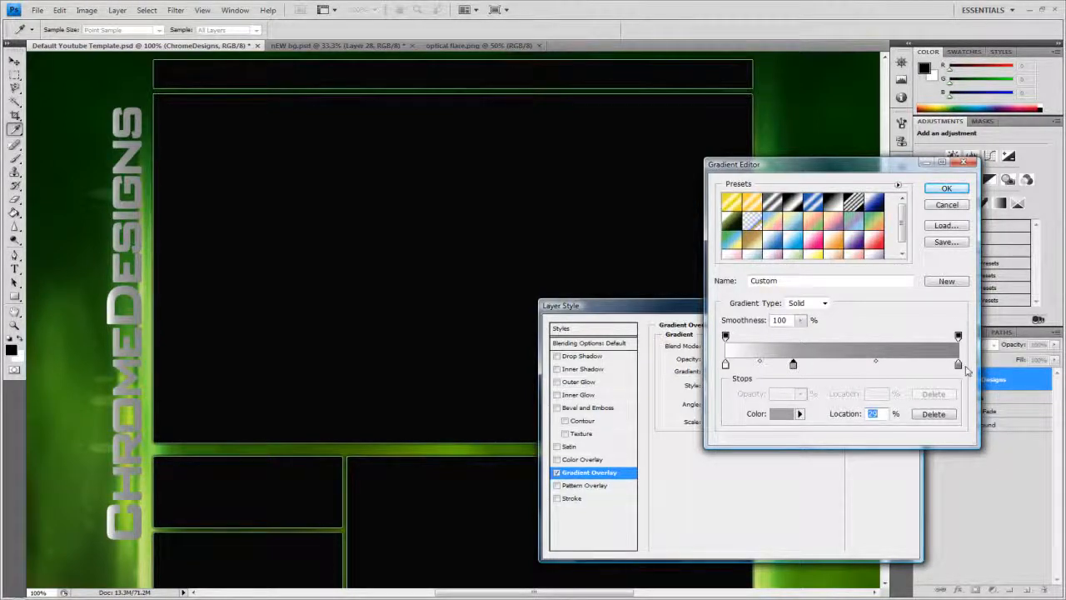
# Darken the overlay gradient's end stop to #6a6a6a and move the middle grey stop to 27%
pyautogui.doubleClick(958, 364)
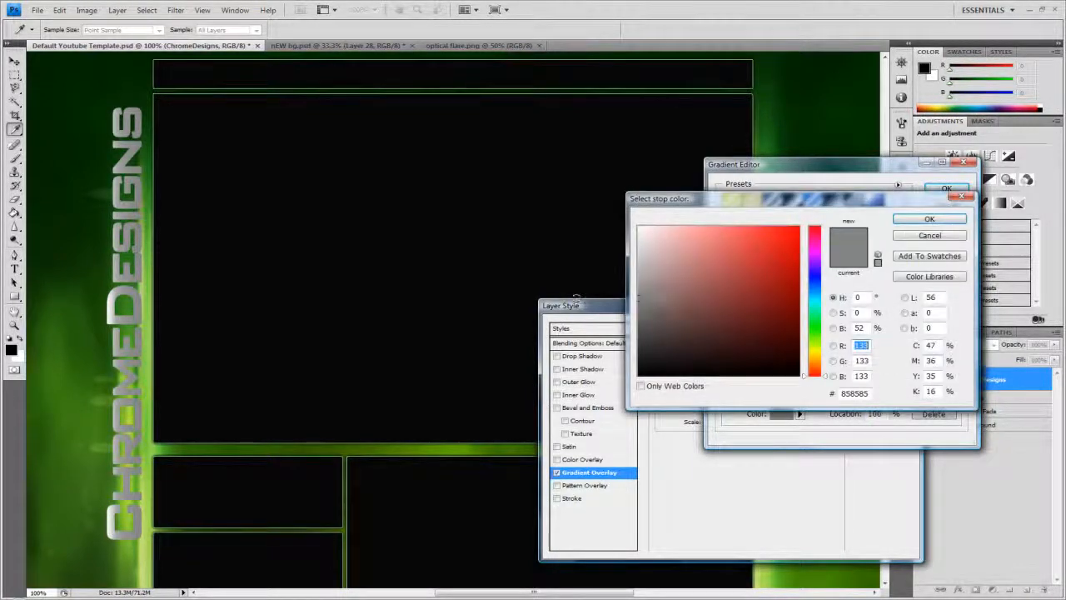
pyautogui.moveTo(575, 299); pyautogui.dragTo(570, 310)
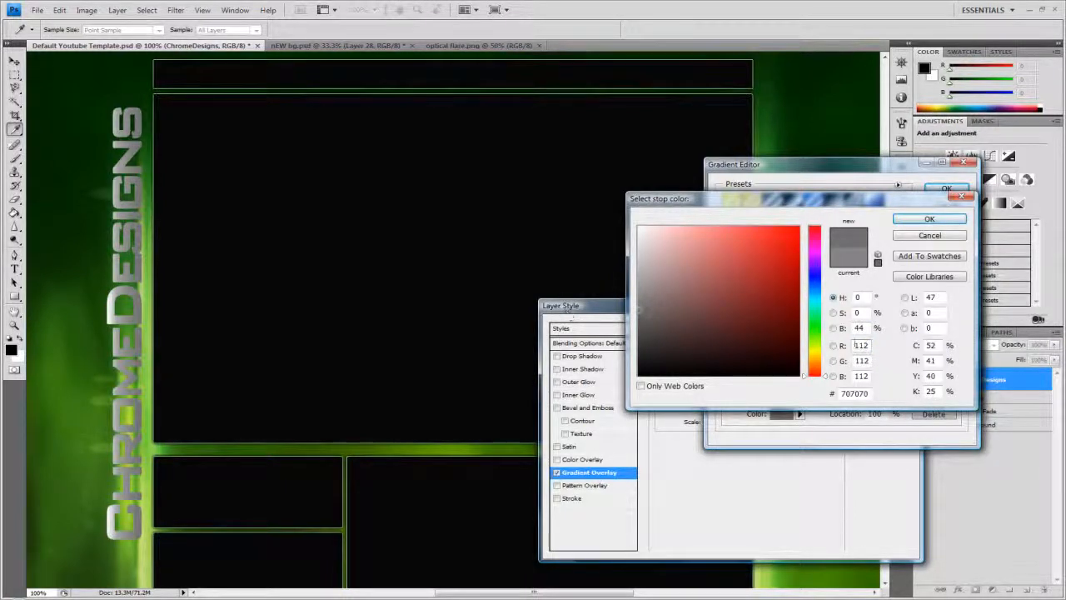
pyautogui.moveTo(637, 310); pyautogui.dragTo(611, 314)
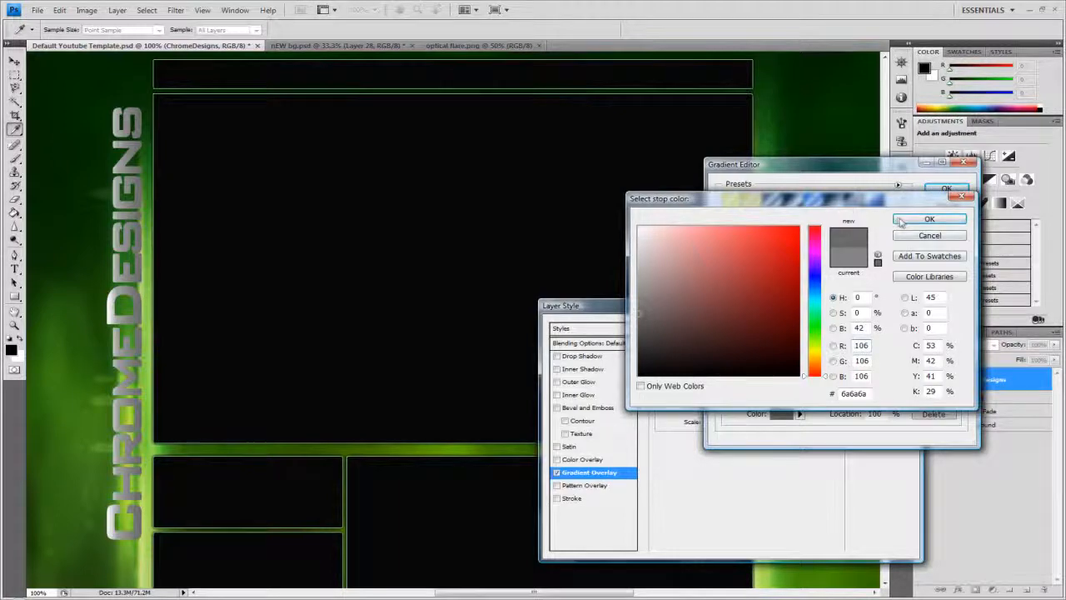
pyautogui.click(927, 219)
pyautogui.moveTo(793, 364); pyautogui.dragTo(787, 366)
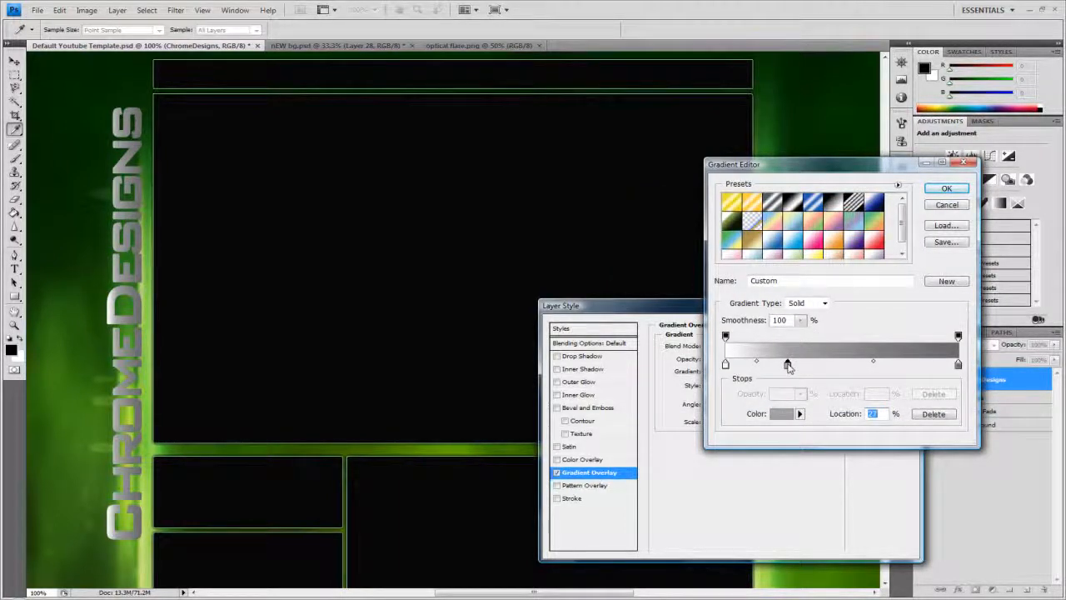
pyautogui.click(945, 188)
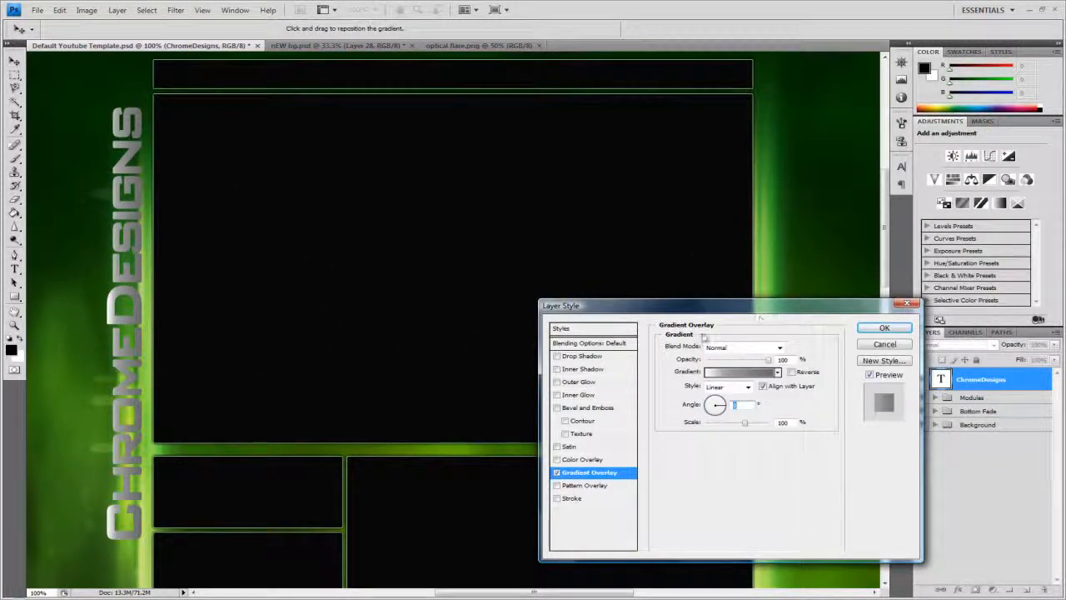
pyautogui.click(884, 328)
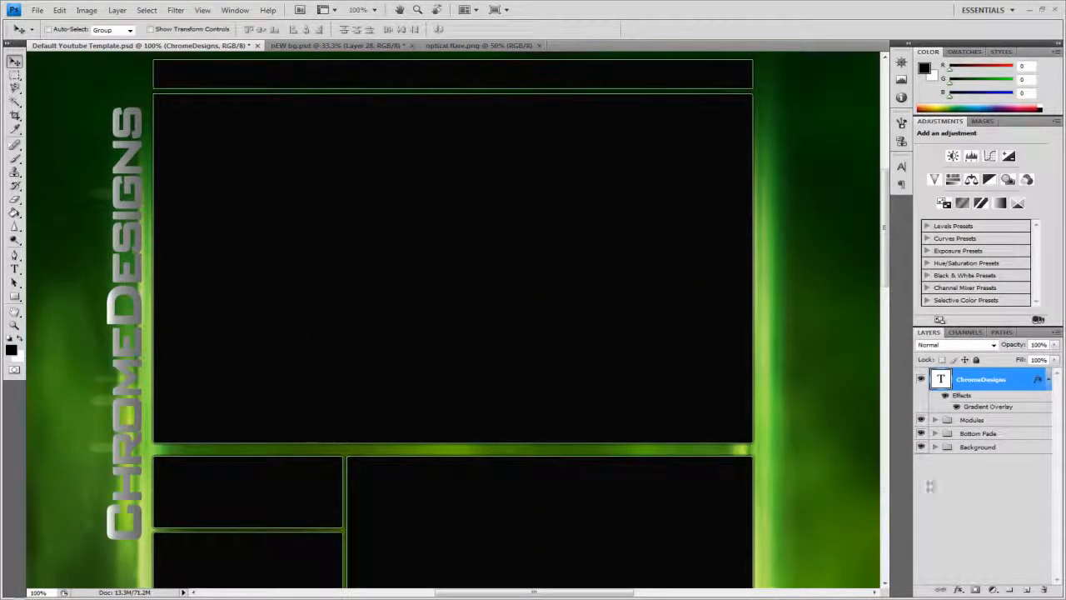
# Duplicate the ChromeDesigns text layer and make the original layer beneath the copy active
pyautogui.click(1047, 379)
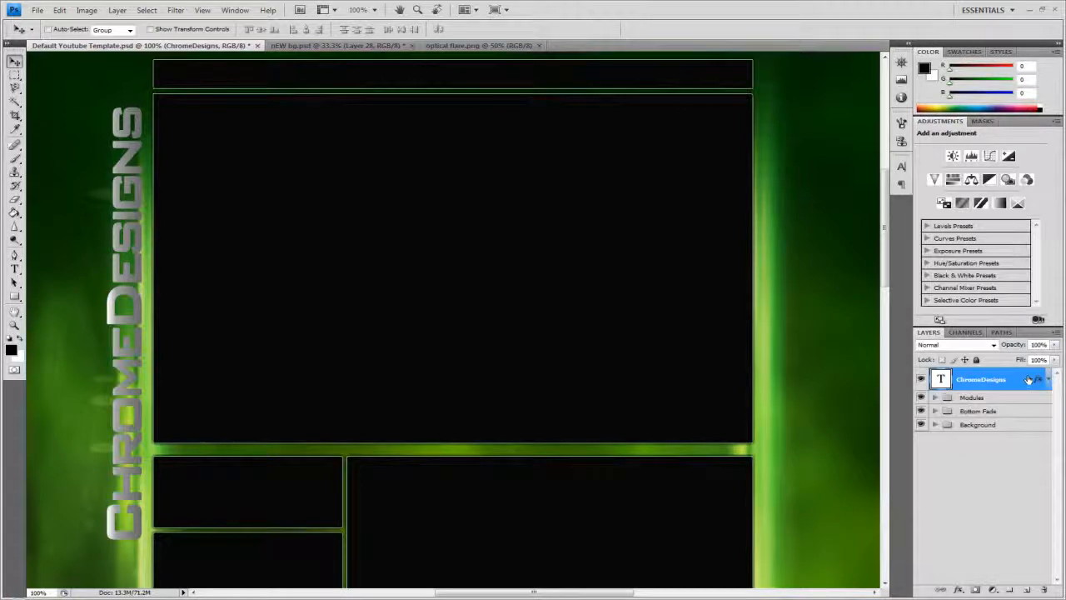
pyautogui.hotkey('ctrl', 'j')
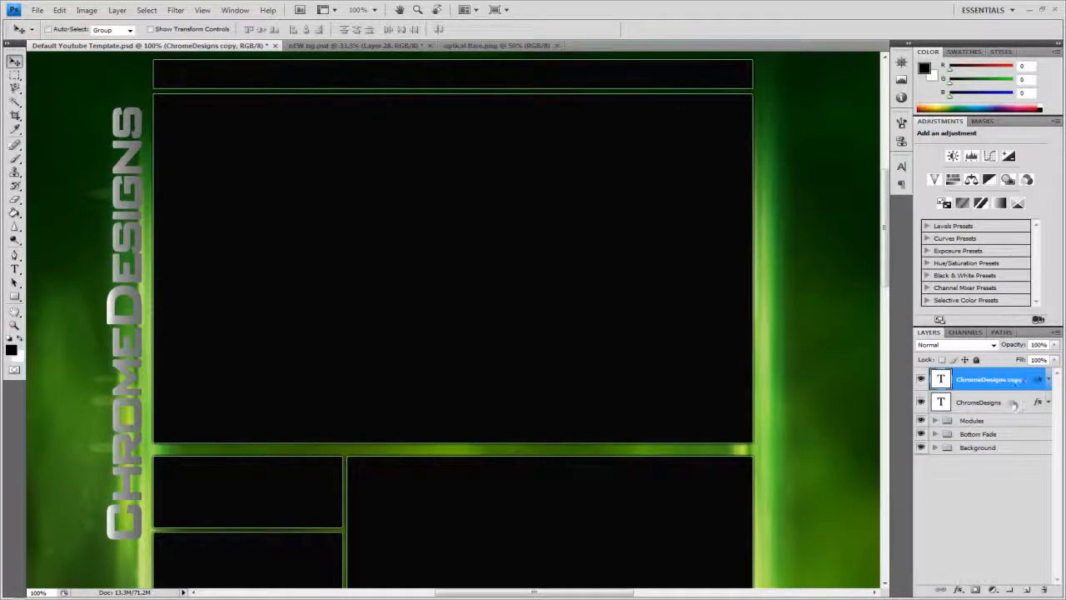
pyautogui.hotkey('alt', '[')
# Add a red Color Overlay layer style to the original ChromeDesigns text beneath the copy
pyautogui.click(59, 10)
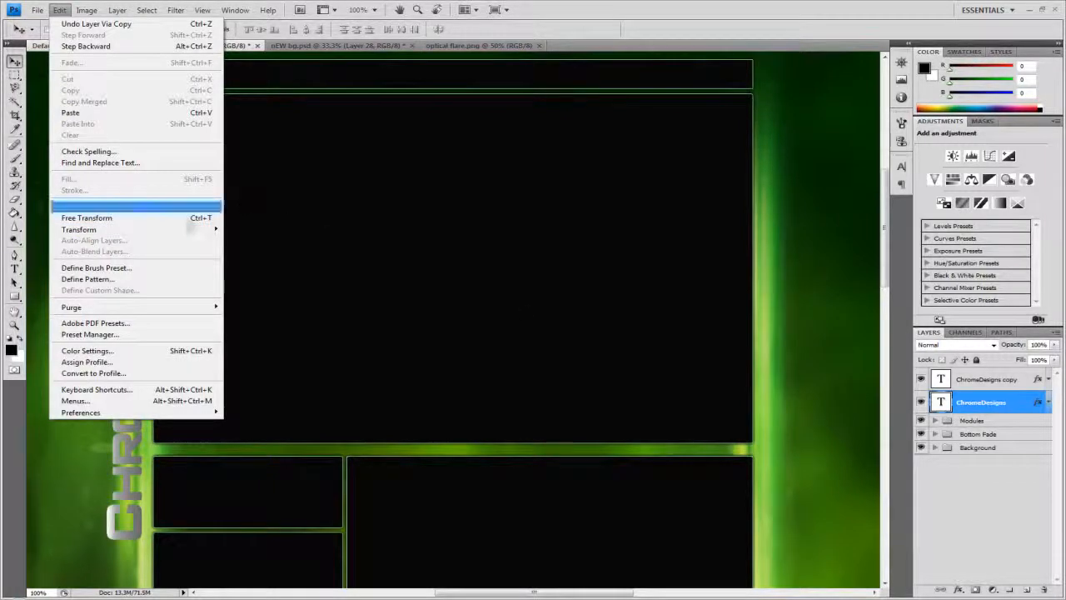
pyautogui.click(995, 421)
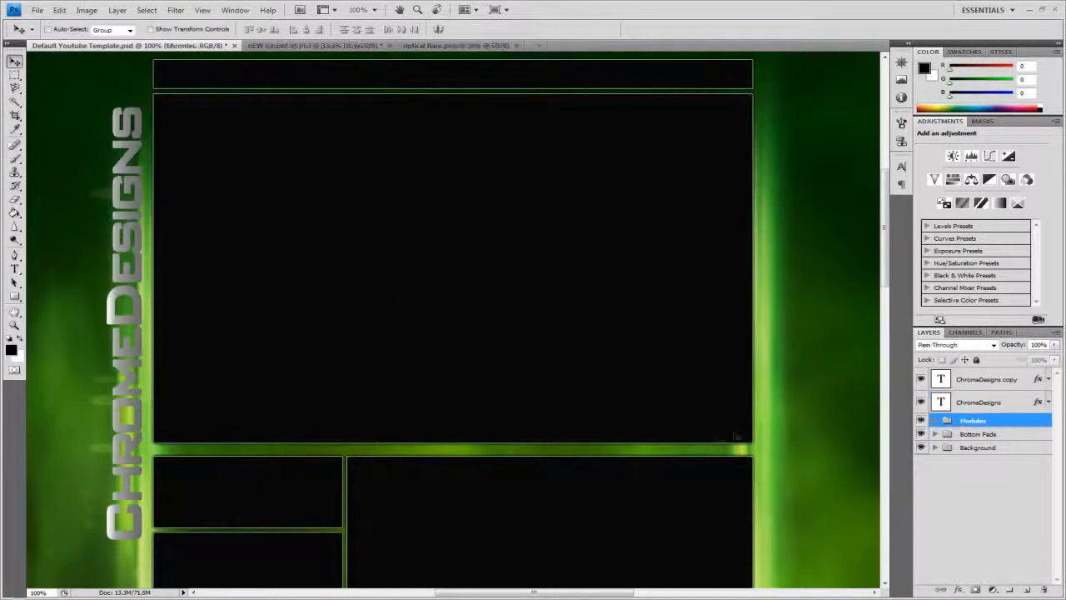
pyautogui.click(1007, 403)
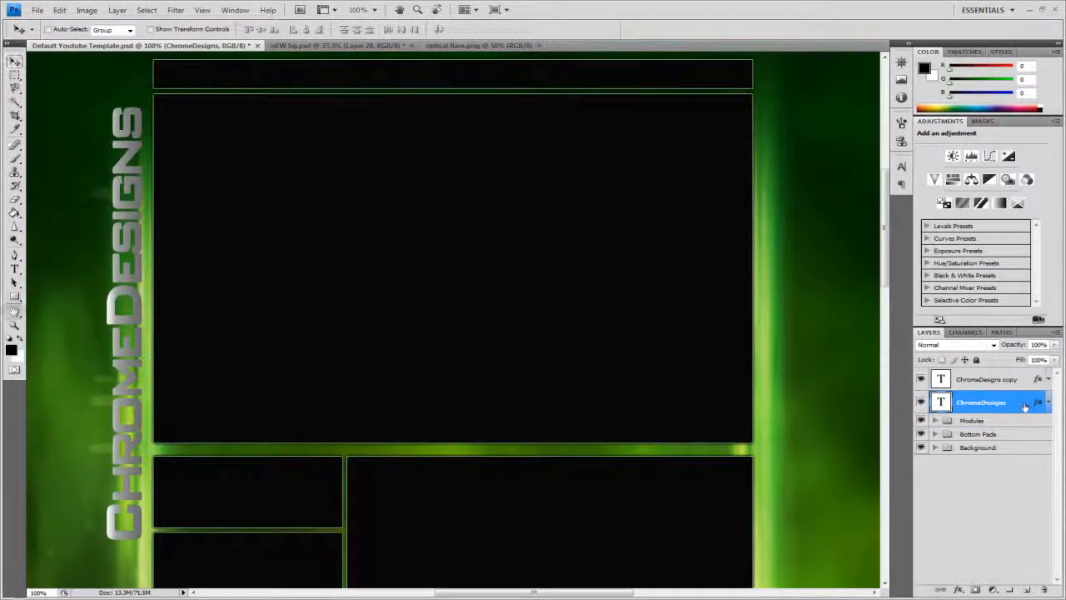
pyautogui.doubleClick(1026, 403)
pyautogui.click(557, 458)
pyautogui.click(583, 460)
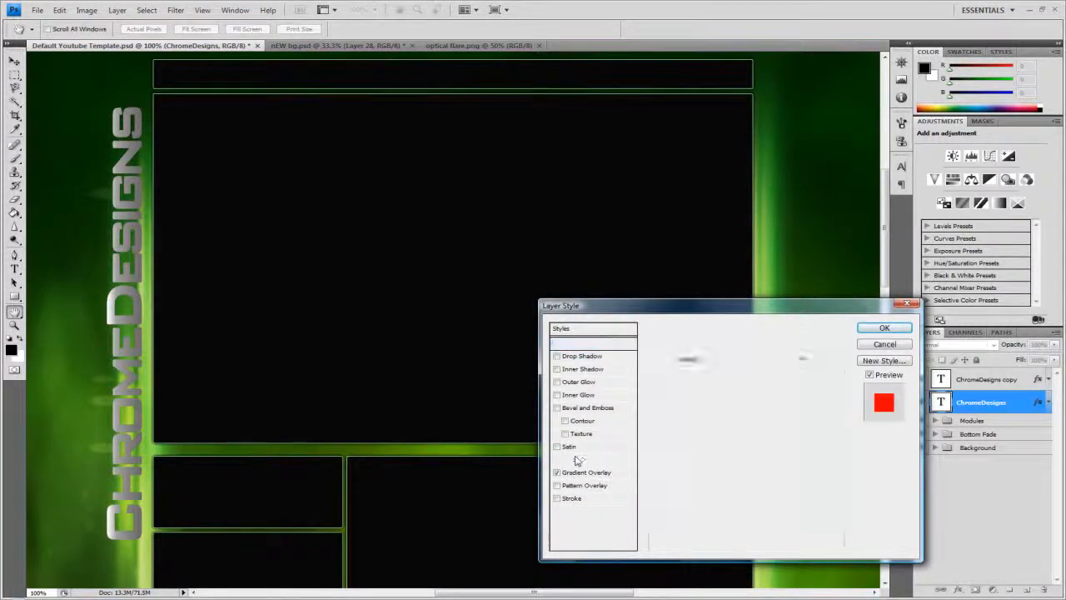
pyautogui.click(889, 331)
# Scale the lower ChromeDesigns text proportionally about its centre to about 98.3% with Free Transform
pyautogui.click(60, 10)
pyautogui.click(110, 217)
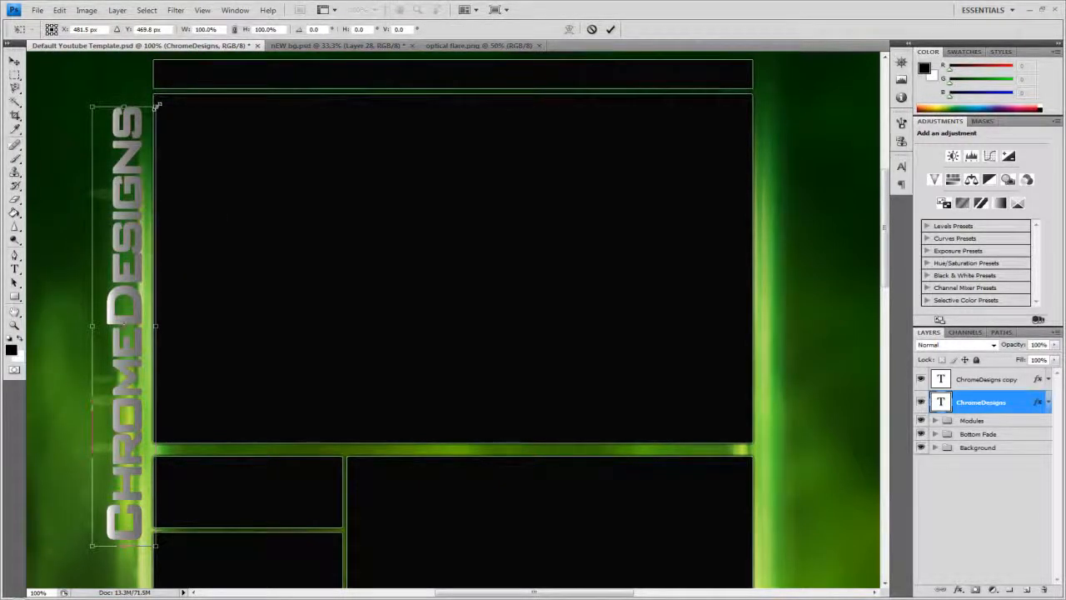
pyautogui.moveTo(156, 105); pyautogui.dragTo(154, 108)
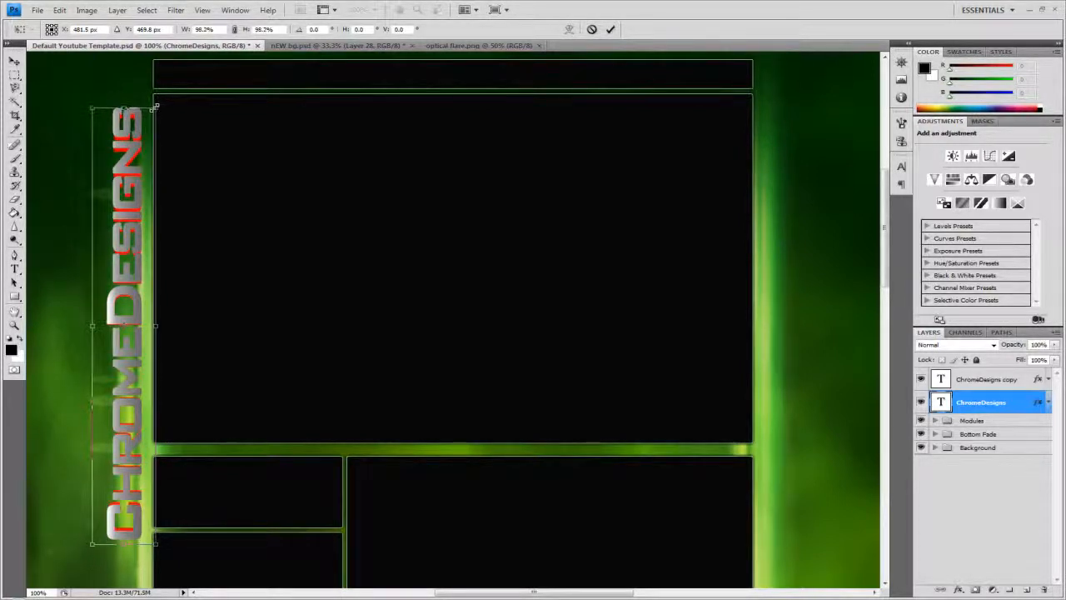
pyautogui.hotkey('ctrl', 'z')
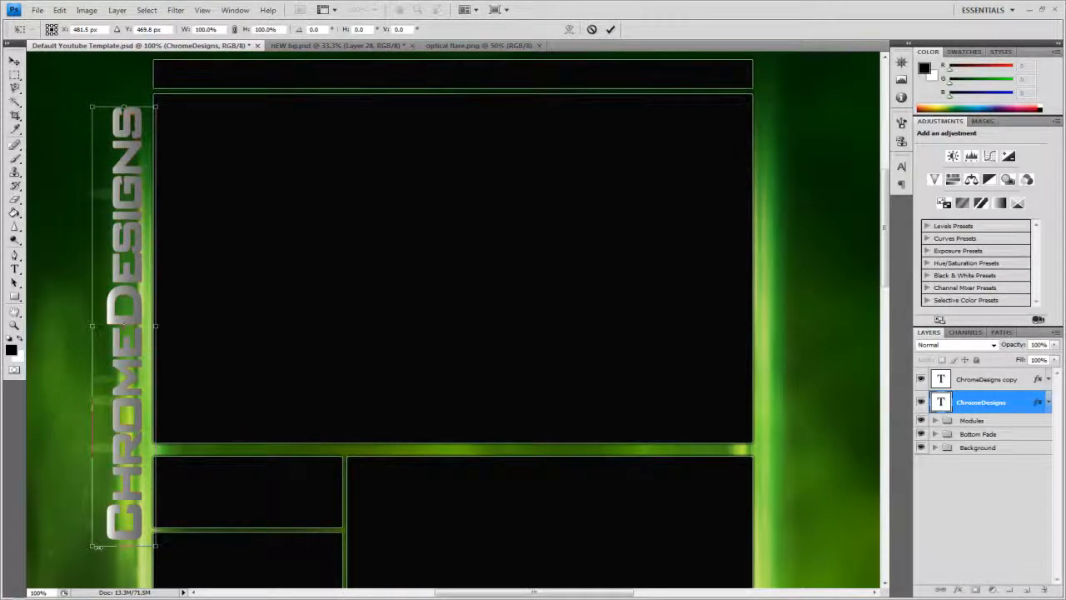
pyautogui.moveTo(93, 546); pyautogui.dragTo(95, 540)
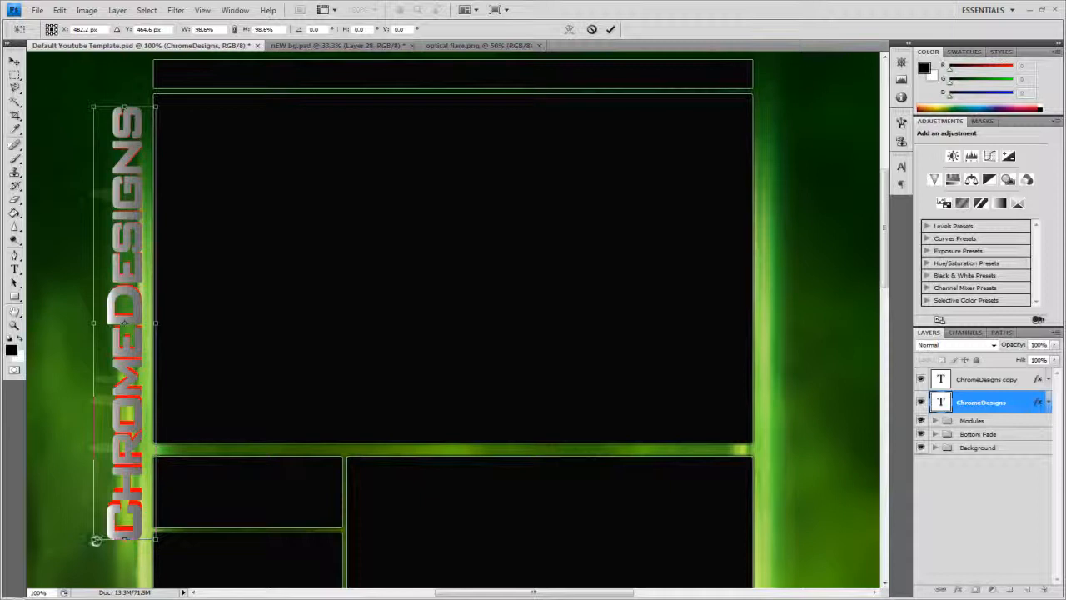
pyautogui.hotkey('ctrl', 'z')
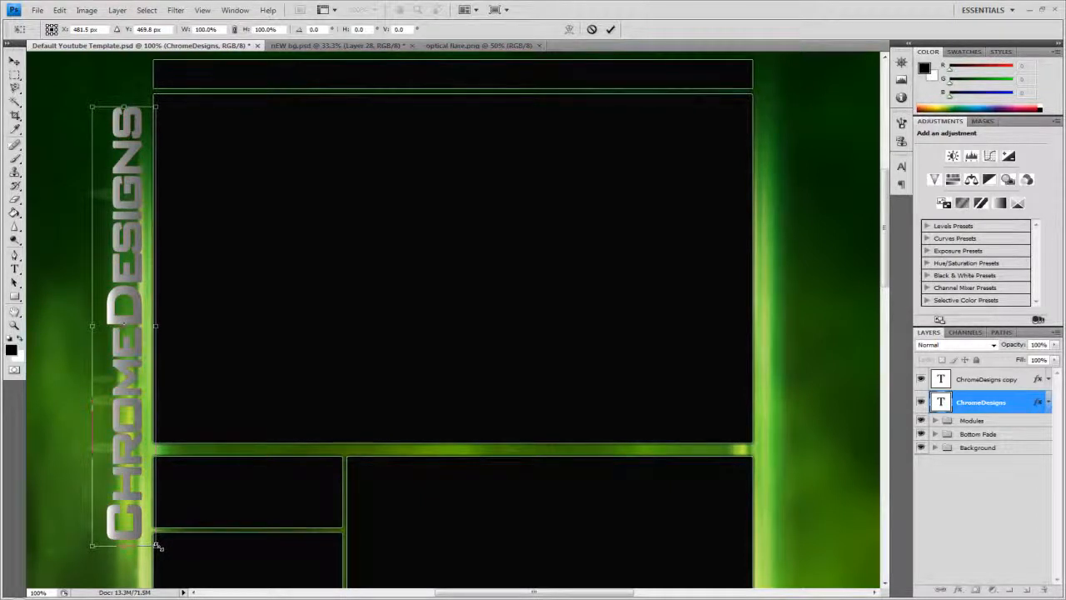
pyautogui.moveTo(157, 545); pyautogui.dragTo(161, 542)
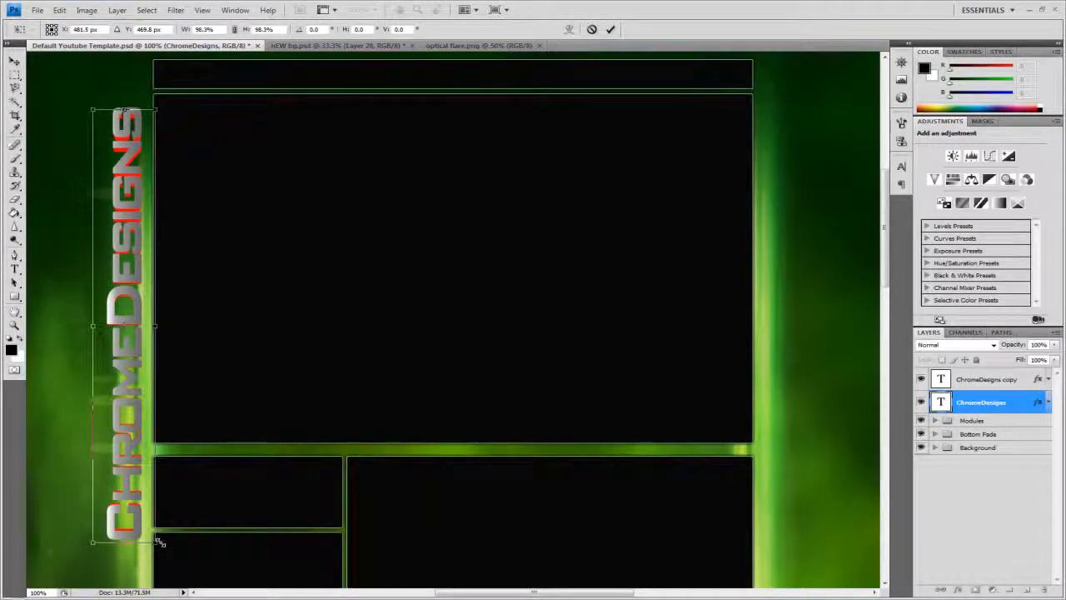
pyautogui.click(612, 30)
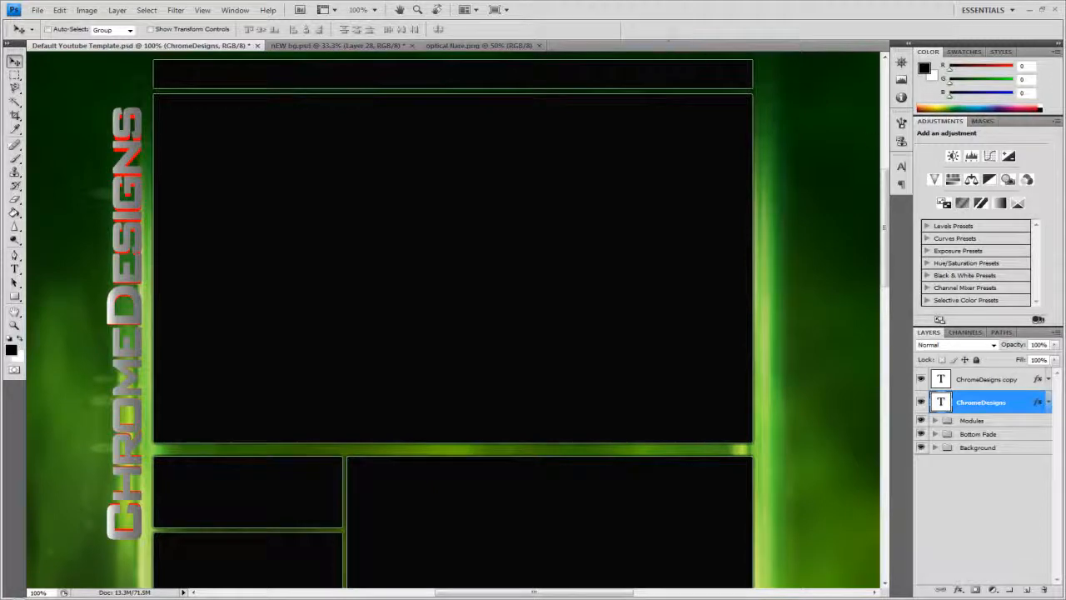
# Recolour the lower ChromeDesigns text's Color Overlay to dark grey #272727
pyautogui.doubleClick(1015, 404)
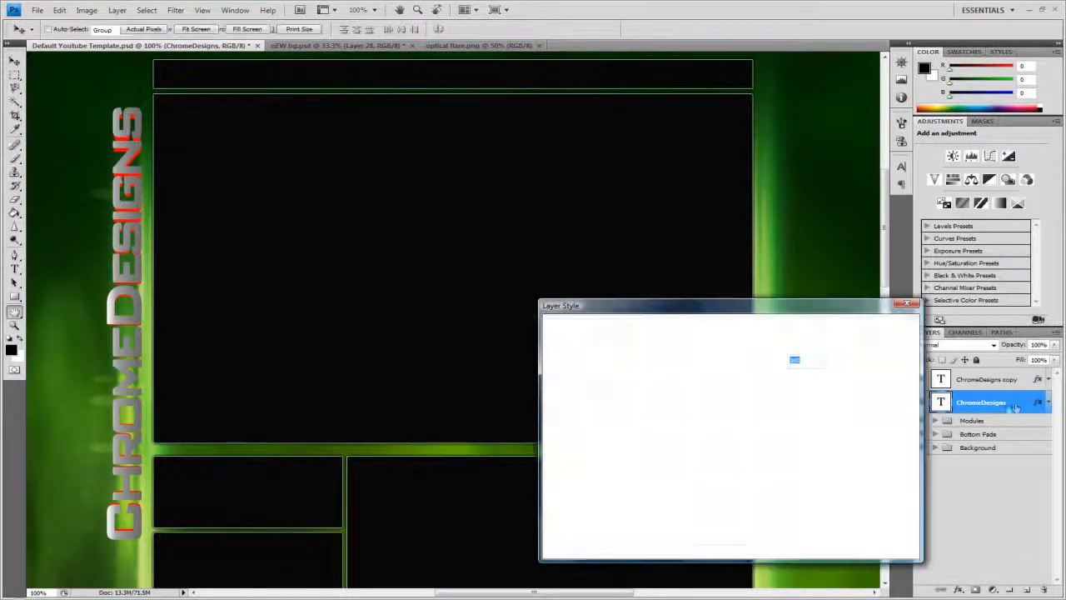
pyautogui.click(582, 459)
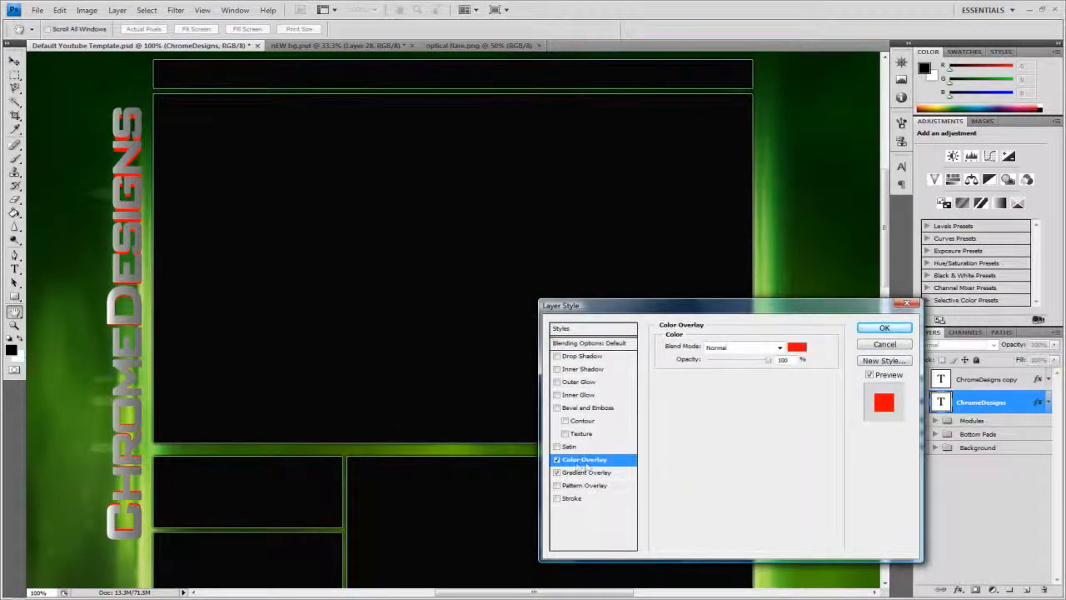
pyautogui.click(797, 347)
pyautogui.click(617, 331)
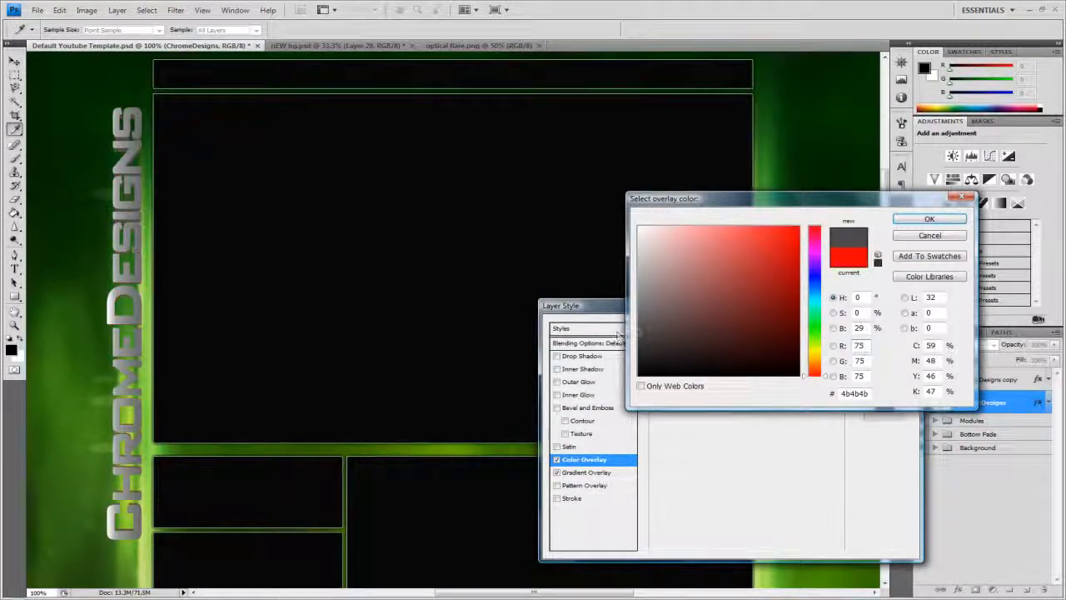
pyautogui.click(604, 311)
pyautogui.moveTo(604, 311); pyautogui.dragTo(562, 358)
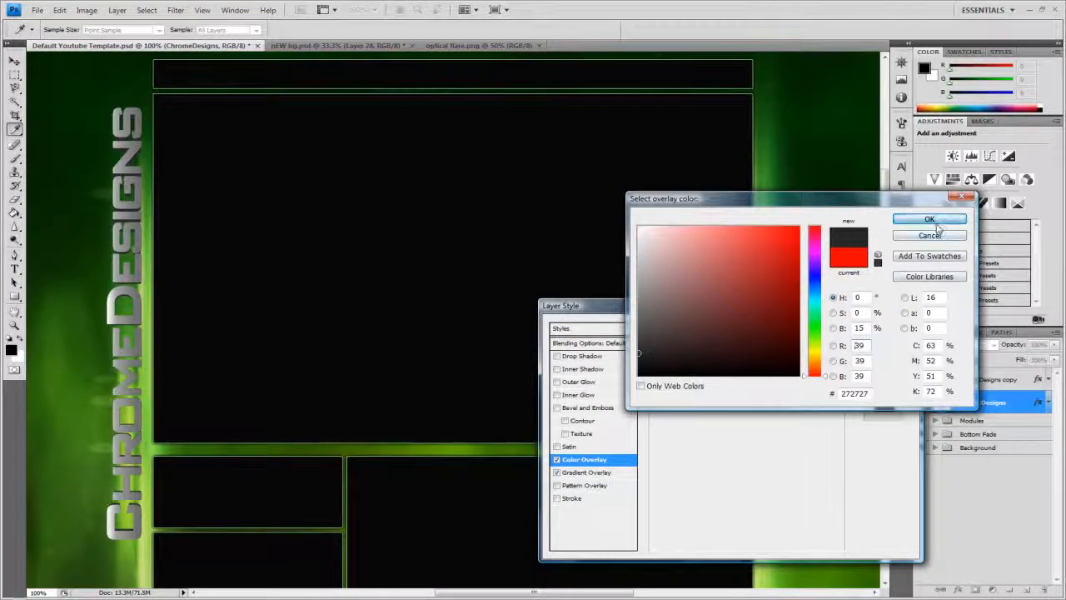
pyautogui.press('Return')
# Add a Drop Shadow and an Inner Bevel to the lower text, with 0% bevel shadow opacity and a 74° light altitude
pyautogui.click(556, 356)
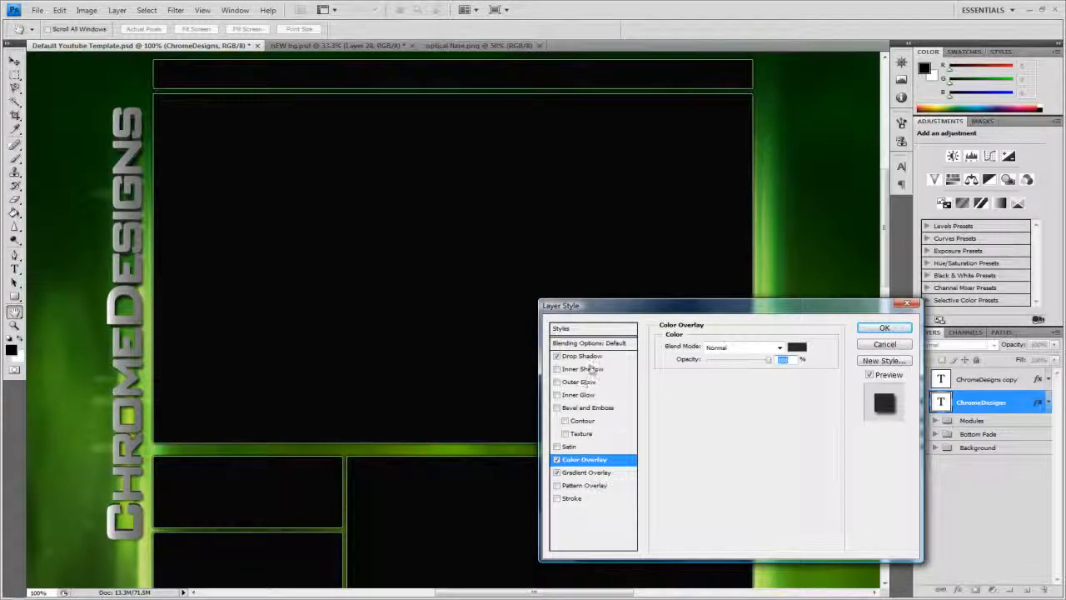
pyautogui.click(591, 358)
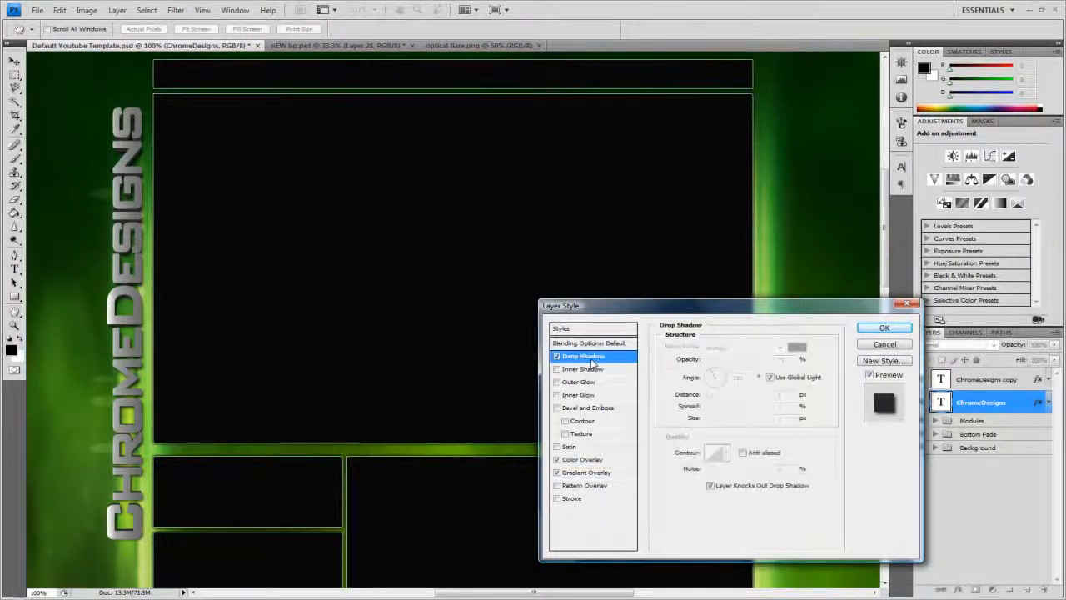
pyautogui.click(596, 408)
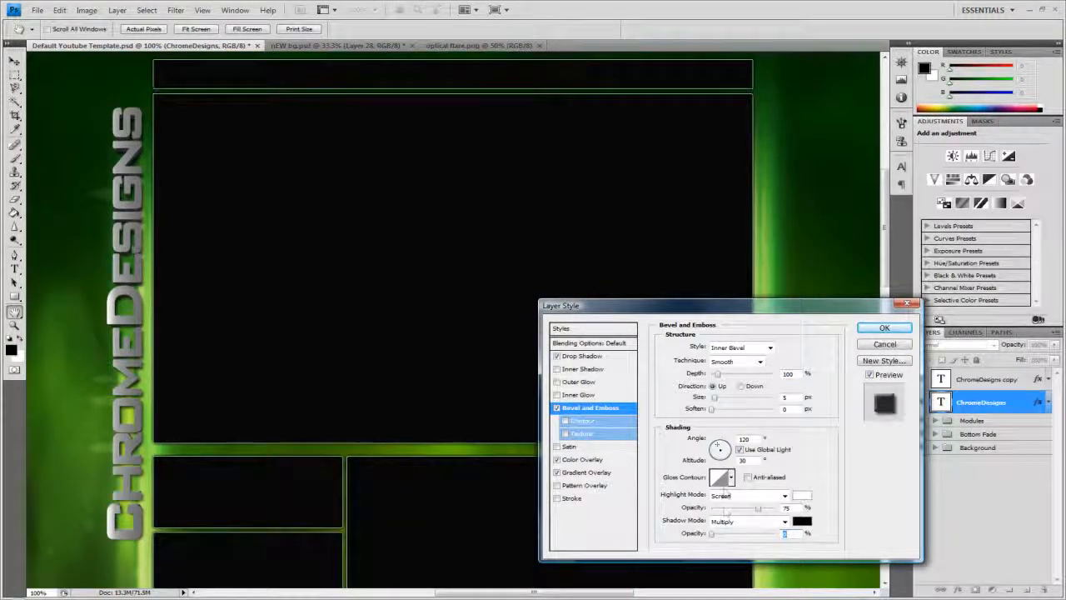
pyautogui.moveTo(719, 449); pyautogui.dragTo(721, 451)
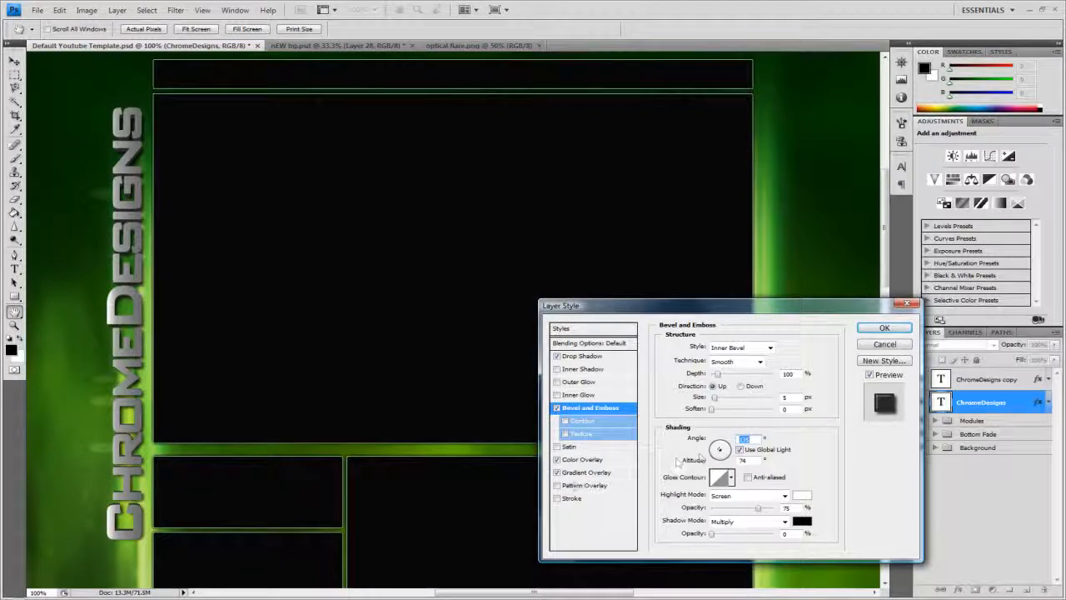
# Add a 2 px outside Stroke in a near-black grey to the lower ChromeDesigns text and apply the layer styles
pyautogui.click(573, 499)
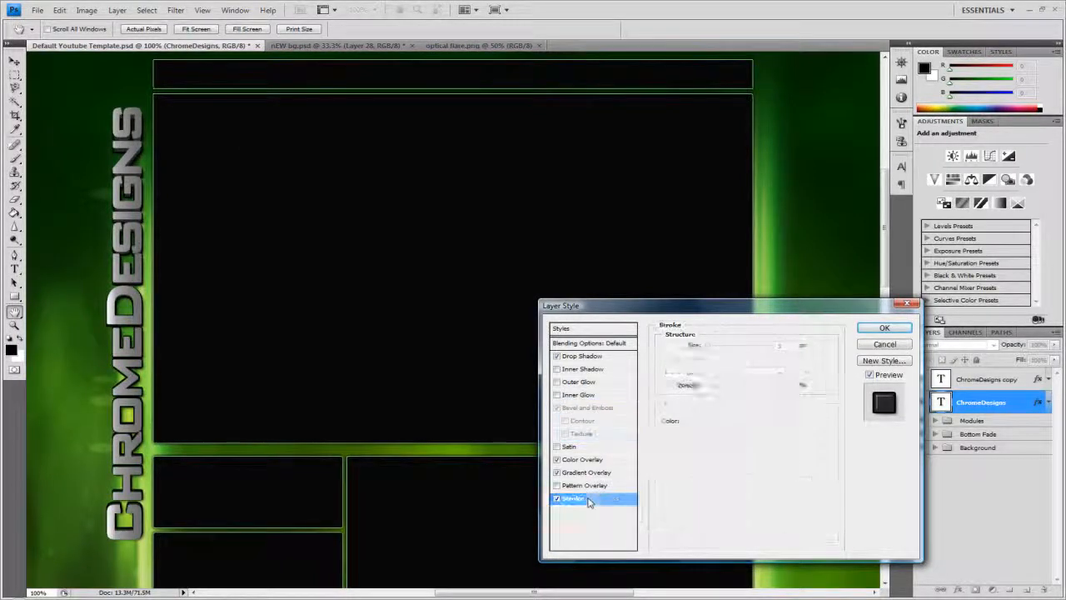
pyautogui.doubleClick(786, 345)
pyautogui.write('2')
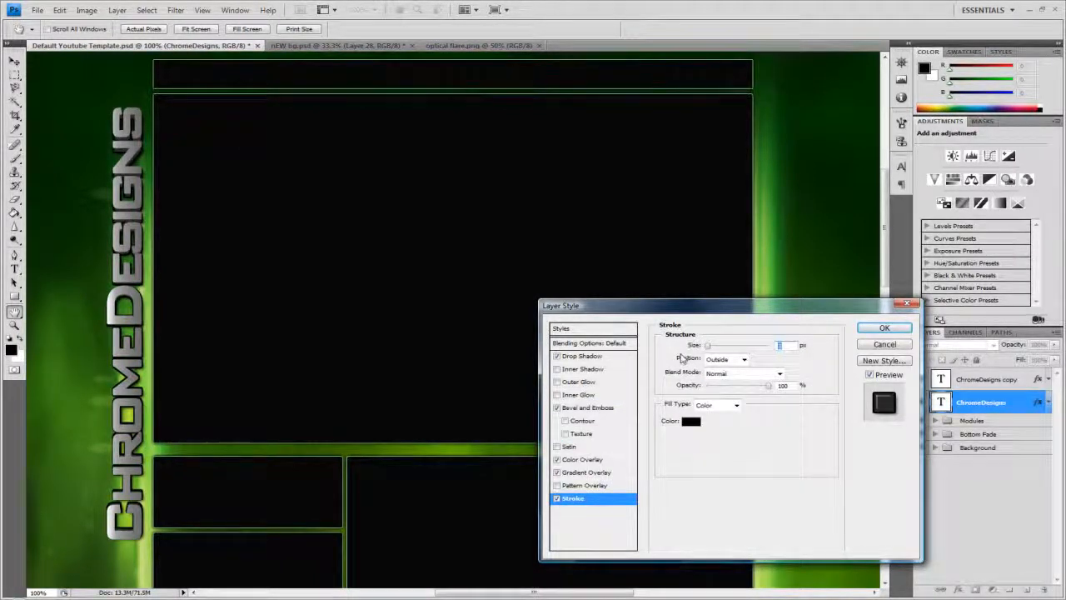
pyautogui.click(691, 420)
pyautogui.moveTo(645, 369)
pyautogui.mouseDown()
pyautogui.moveTo(631, 370)
pyautogui.moveTo(638, 349)
pyautogui.moveTo(587, 367)
pyautogui.moveTo(563, 360)
pyautogui.moveTo(581, 360)
pyautogui.mouseUp()
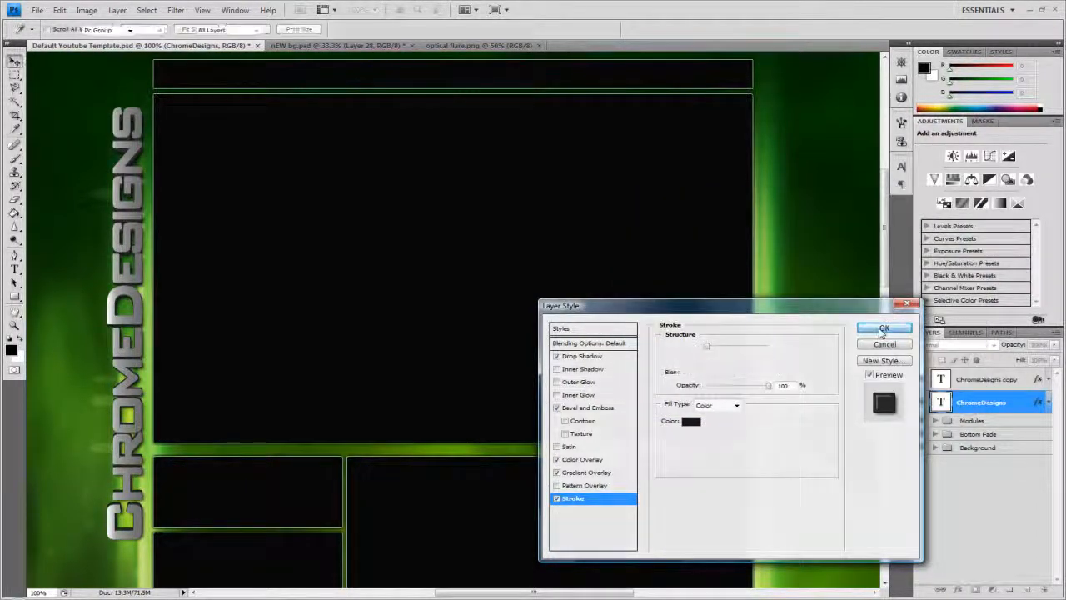
pyautogui.click(884, 327)
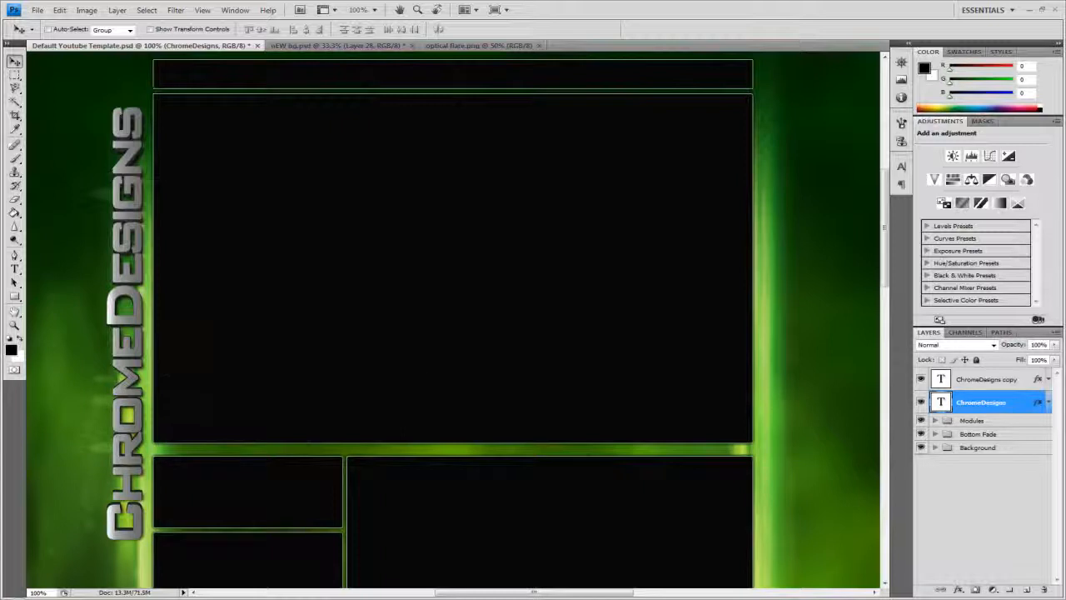
# Move the Modules group beneath the Bottom Fade so the fade covers the lower ends of the module boxes
pyautogui.click(15, 325)
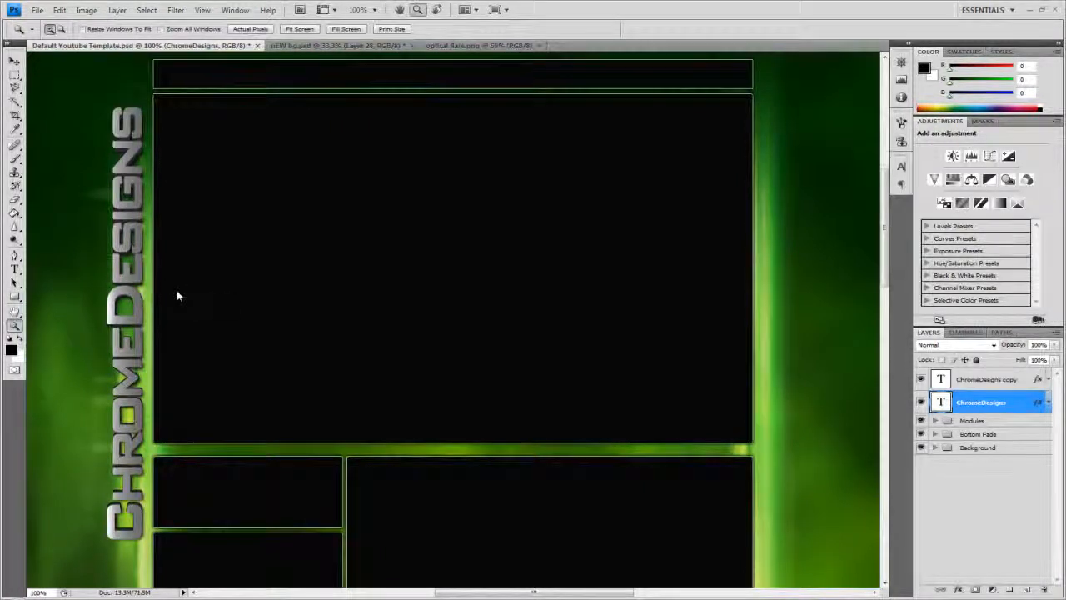
pyautogui.scroll(2, 178, 291)
pyautogui.scroll(-1, 177, 289)
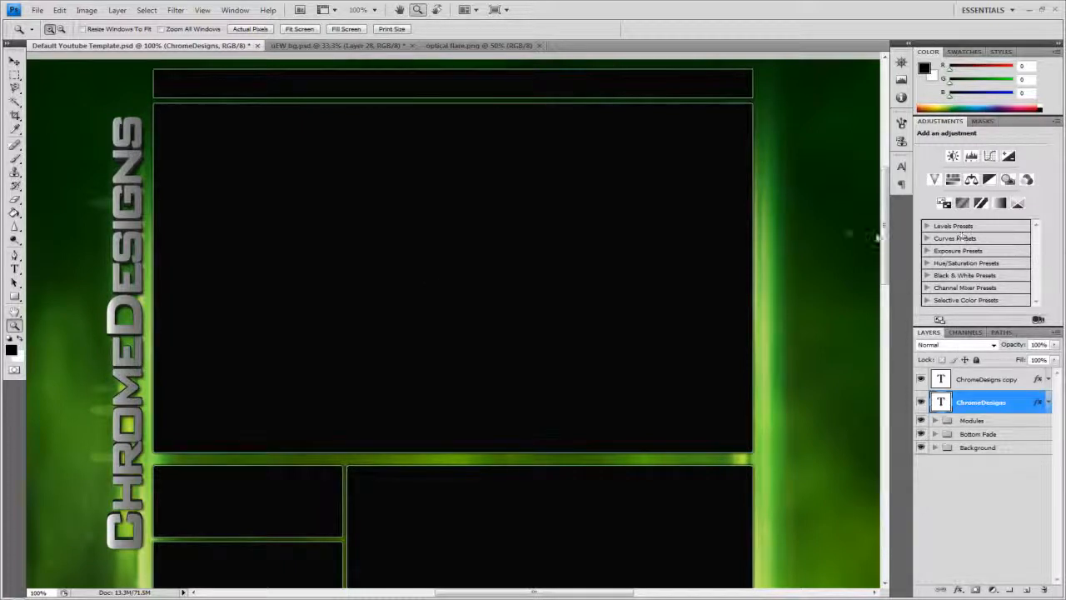
pyautogui.moveTo(885, 233); pyautogui.dragTo(871, 460)
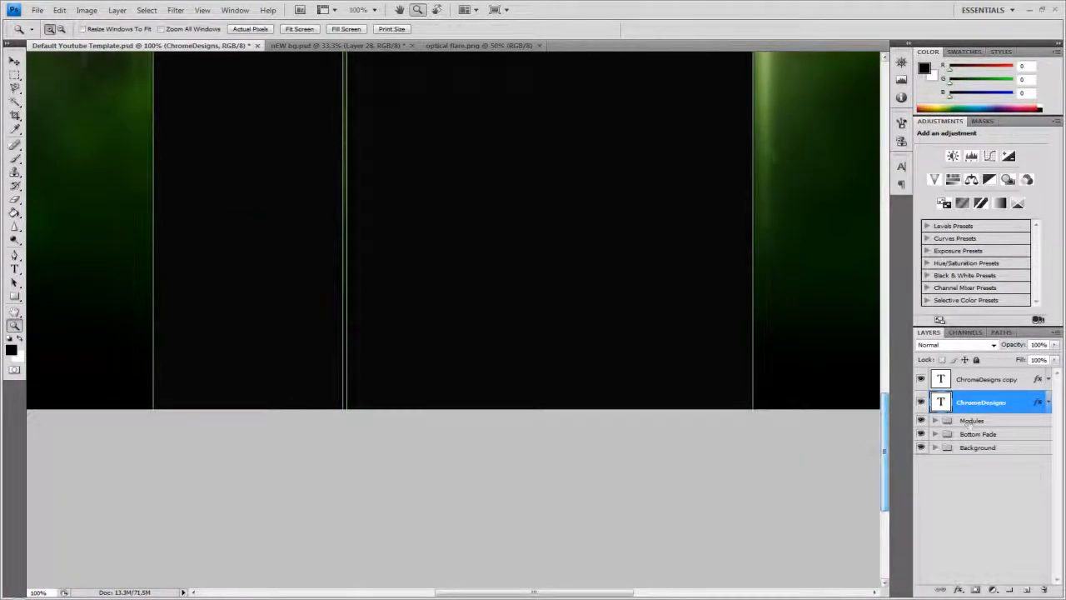
pyautogui.click(969, 439)
pyautogui.moveTo(978, 421); pyautogui.dragTo(999, 434)
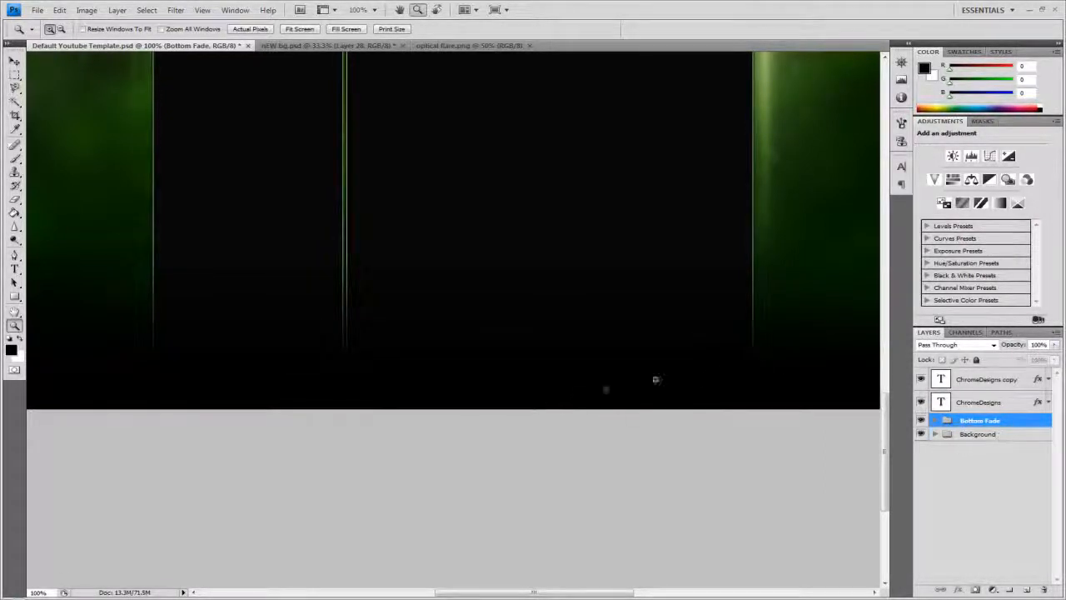
# Examine the faded bottom of the module boxes and the Background group, and view the whole design fitted on screen
pyautogui.moveTo(888, 399); pyautogui.dragTo(889, 385)
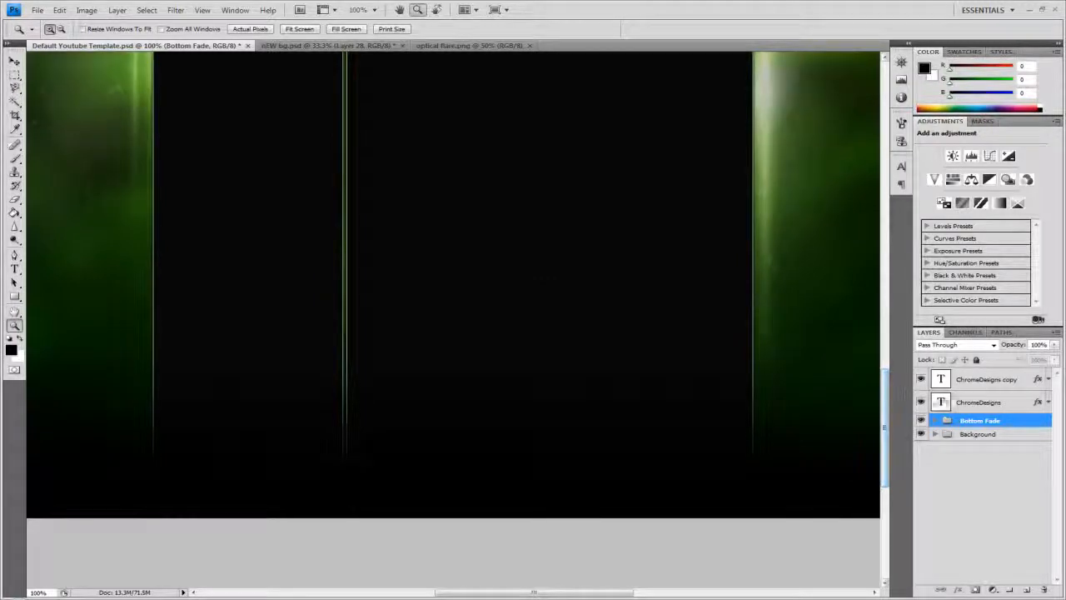
pyautogui.click(987, 380)
pyautogui.click(1010, 401)
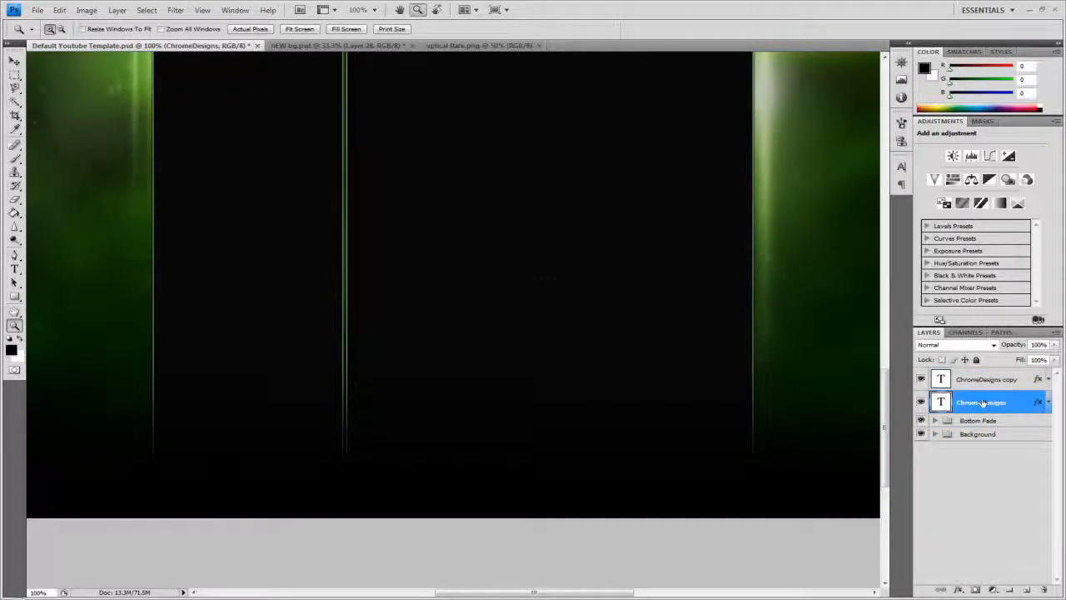
pyautogui.click(934, 435)
pyautogui.click(935, 434)
pyautogui.moveTo(887, 441); pyautogui.dragTo(885, 243)
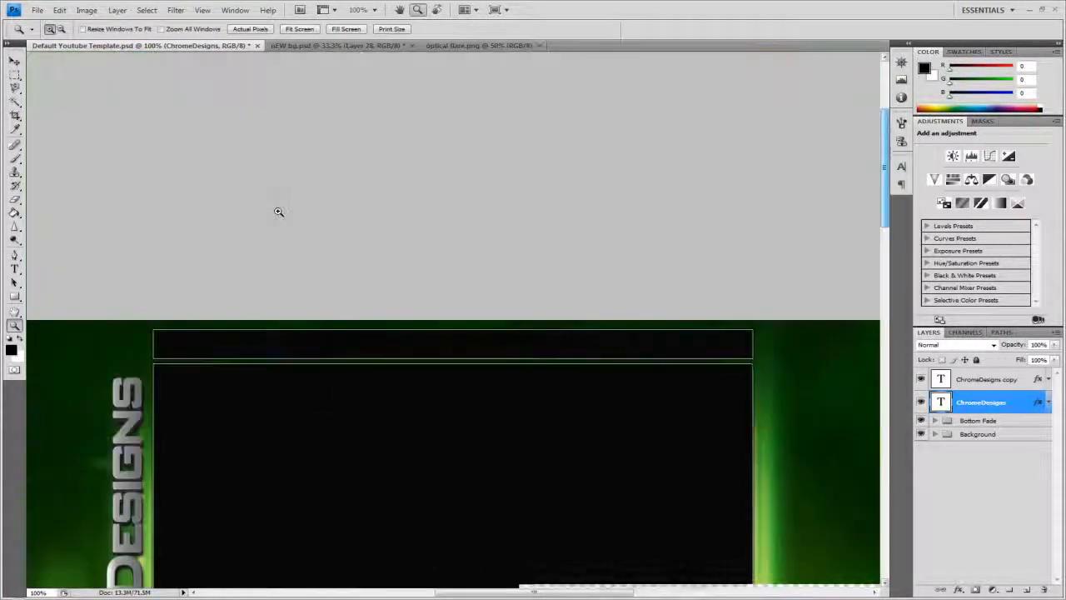
pyautogui.rightClick(275, 215)
pyautogui.rightClick(269, 358)
pyautogui.click(270, 367)
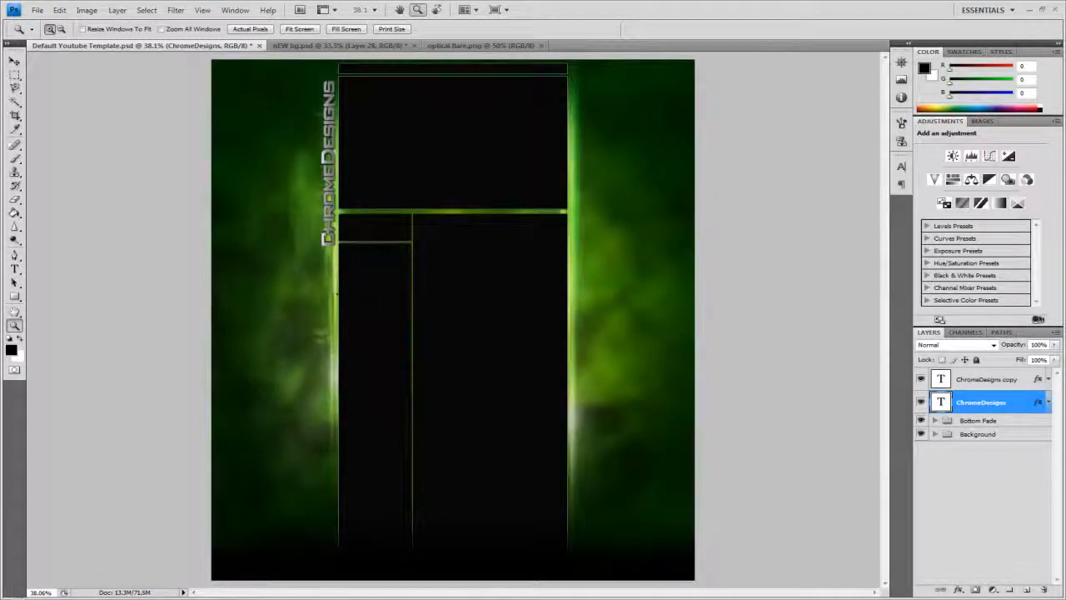